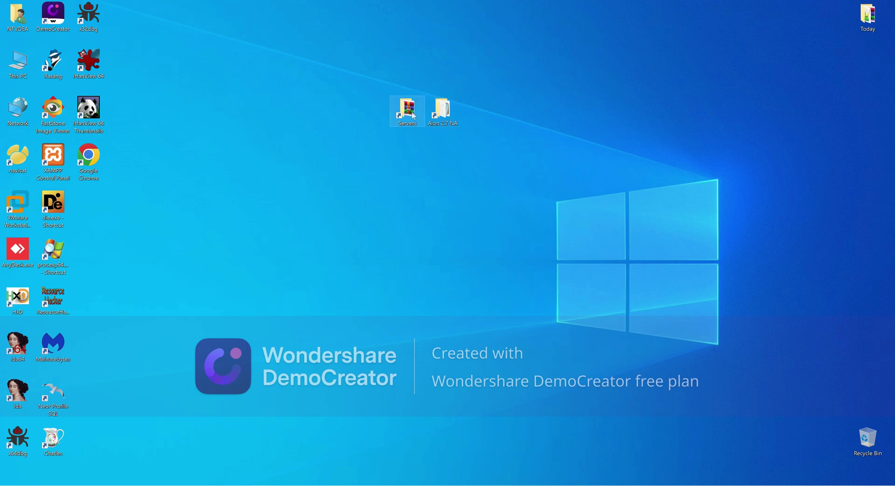
Open the Servers folder, extract AionEmu2.7.rar in place, then delete the archive
double_click(413, 116)
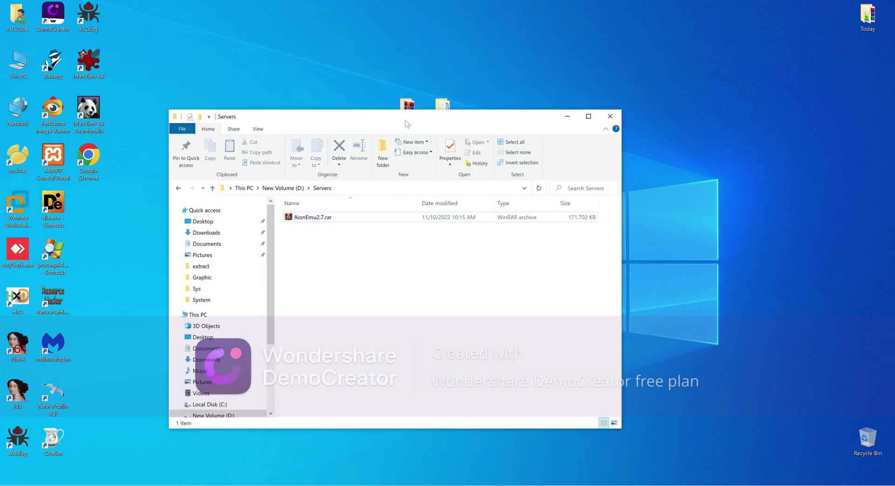
drag(405, 120, 509, 111)
right_click(415, 208)
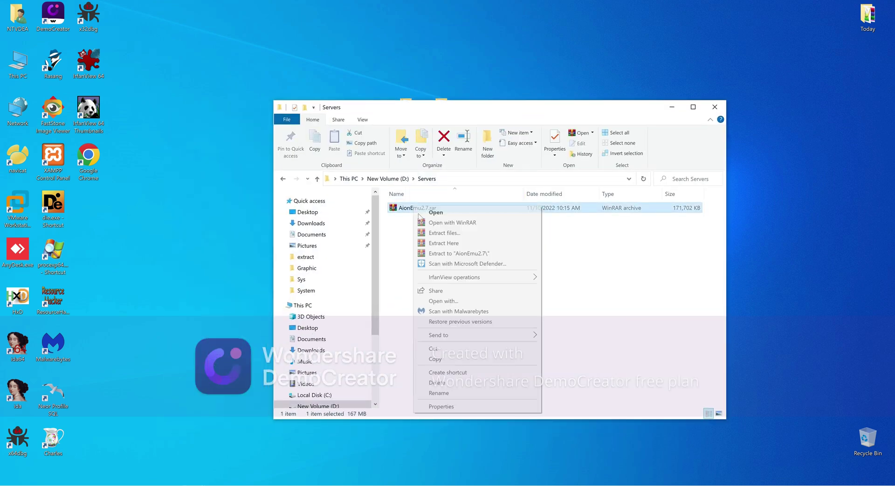
click(438, 243)
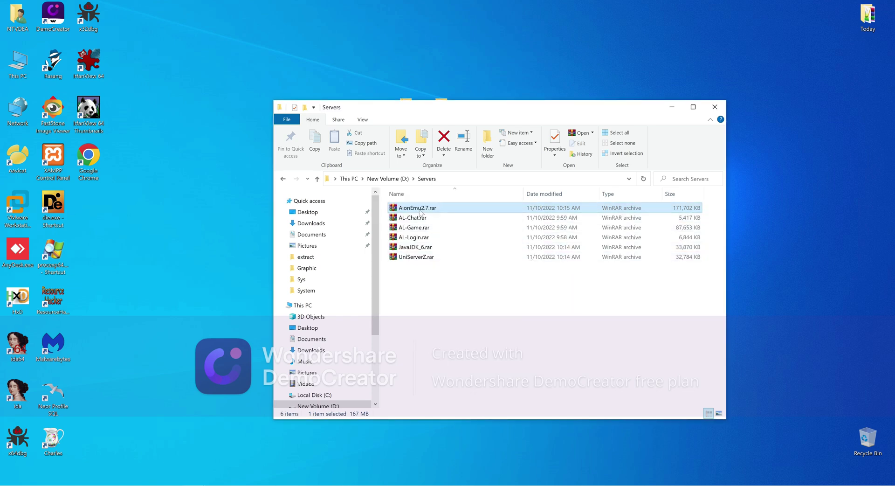
right_click(419, 209)
click(461, 387)
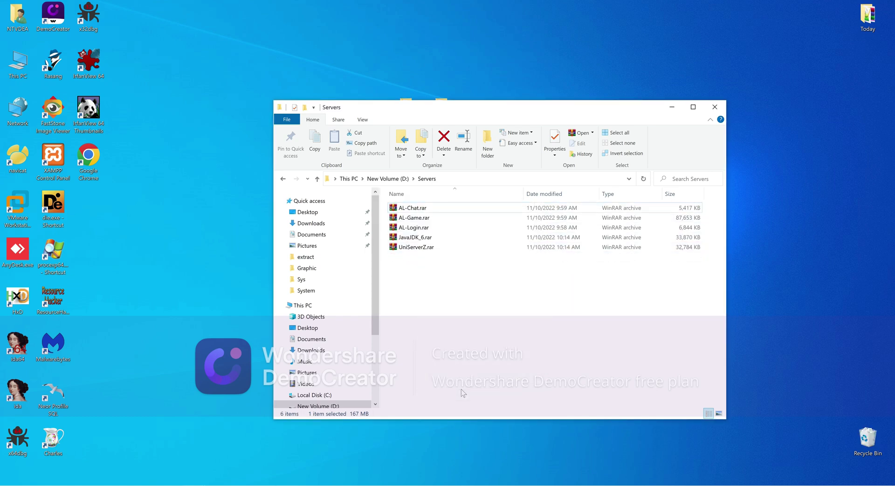
Extract the five remaining rar archives into Servers, then delete them
drag(407, 231, 406, 206)
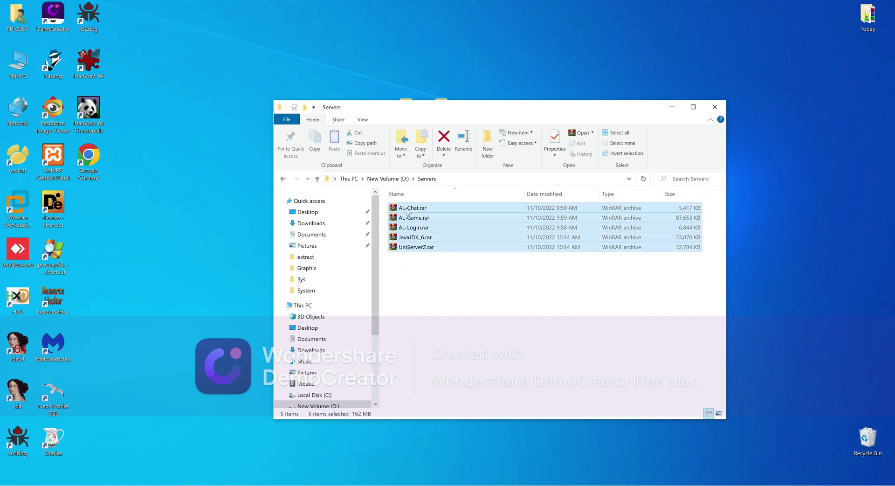
right_click(407, 208)
click(438, 276)
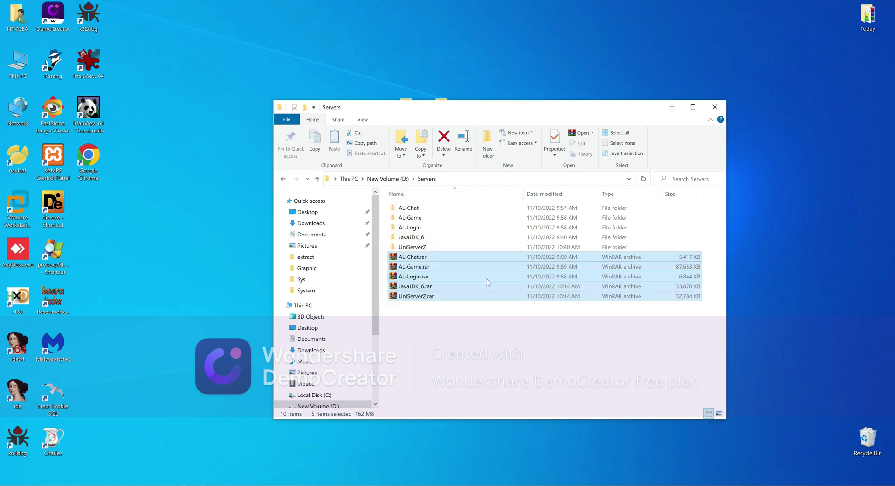
right_click(472, 278)
click(487, 251)
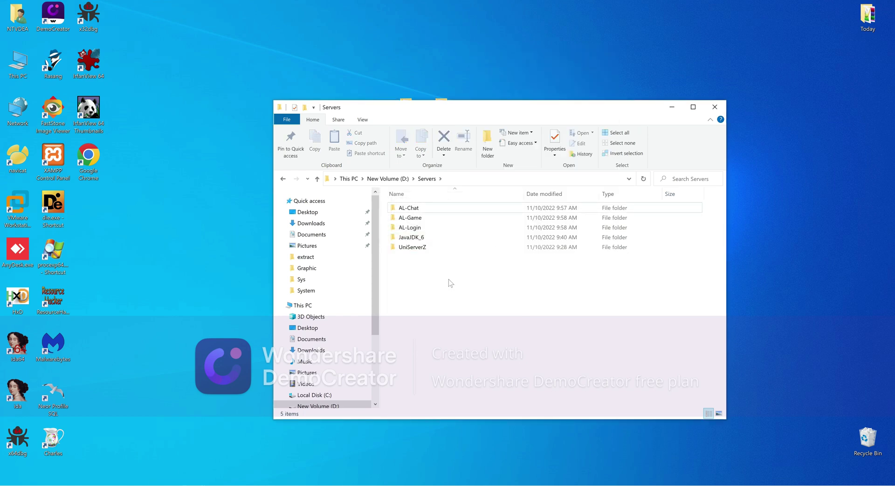
drag(469, 111, 438, 123)
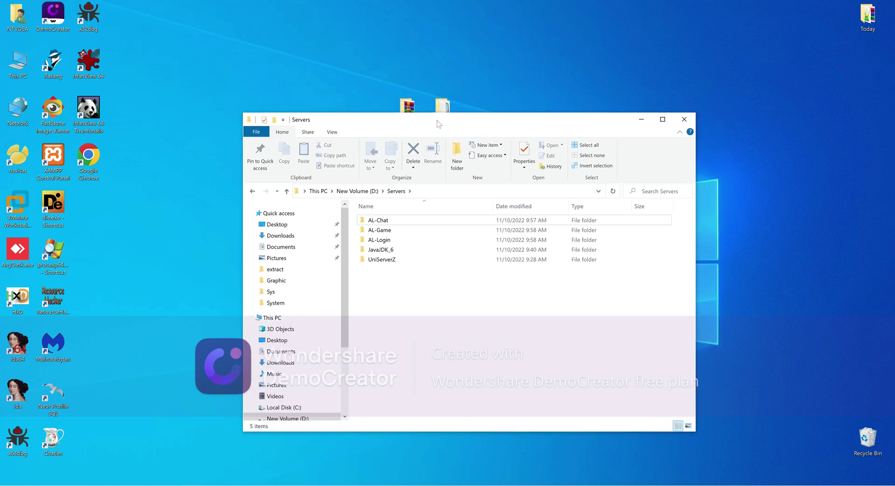
Launch UniController.exe from UniServerZ, allowing public firewall access and dismissing the port warning
double_click(390, 260)
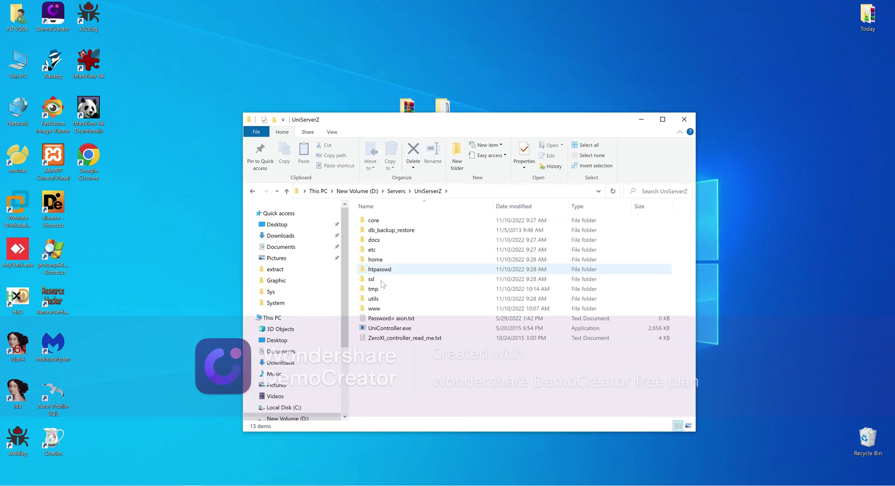
double_click(384, 329)
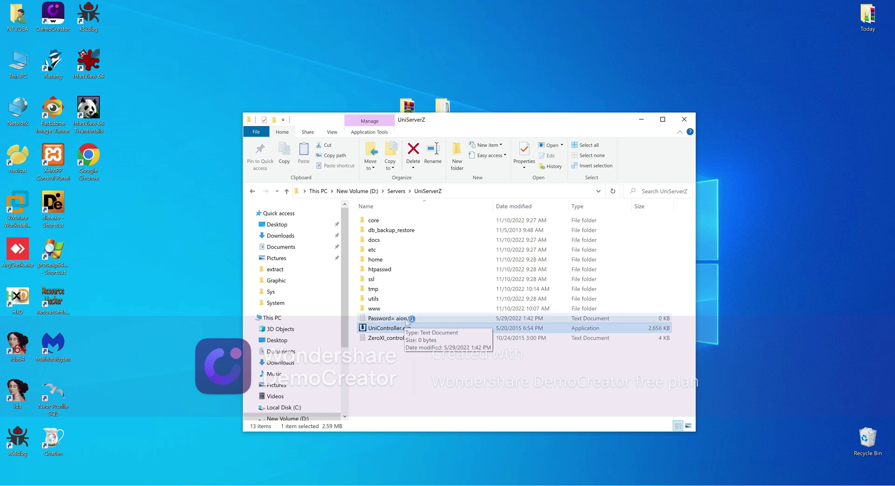
click(398, 296)
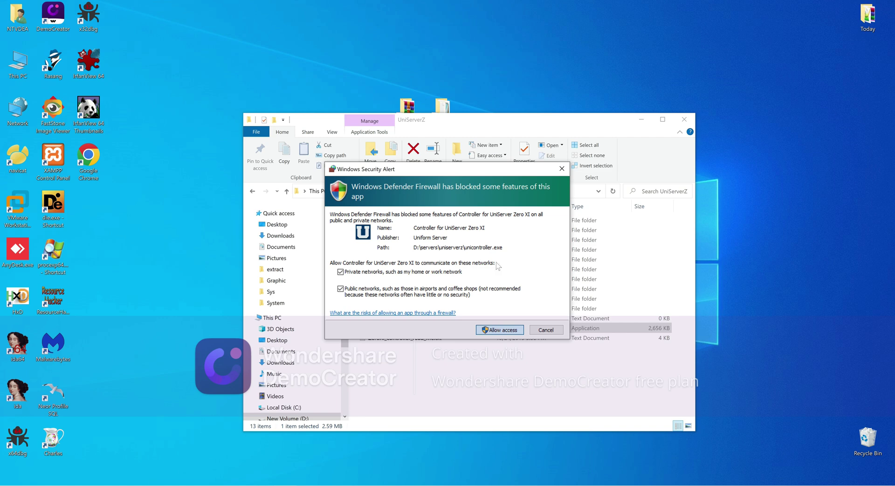
key(Return)
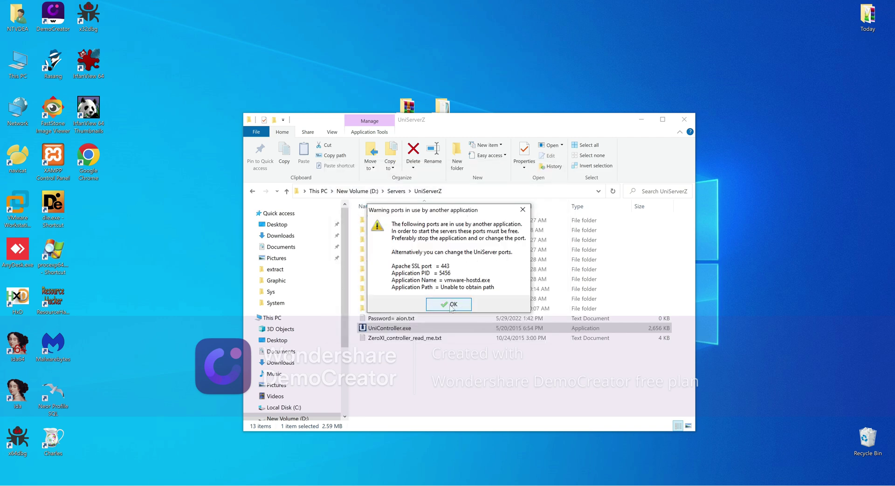
click(450, 305)
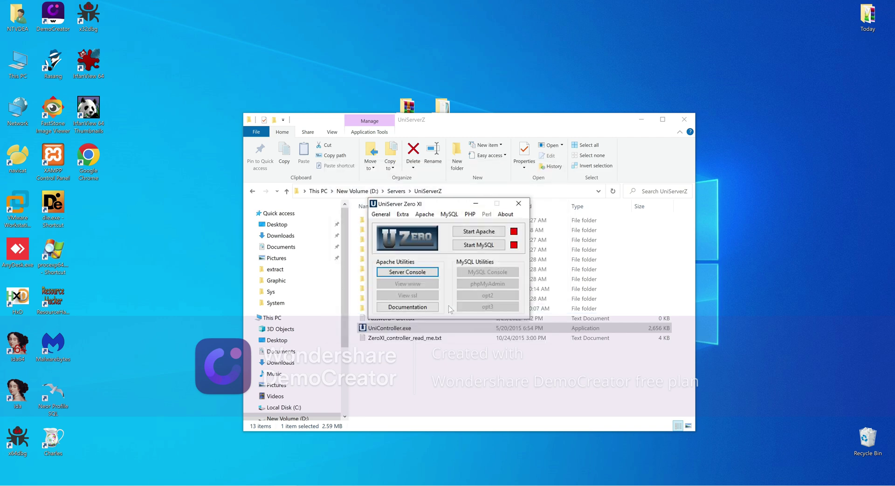
Start the MySQL and Apache servers, then minimize the controller
click(480, 247)
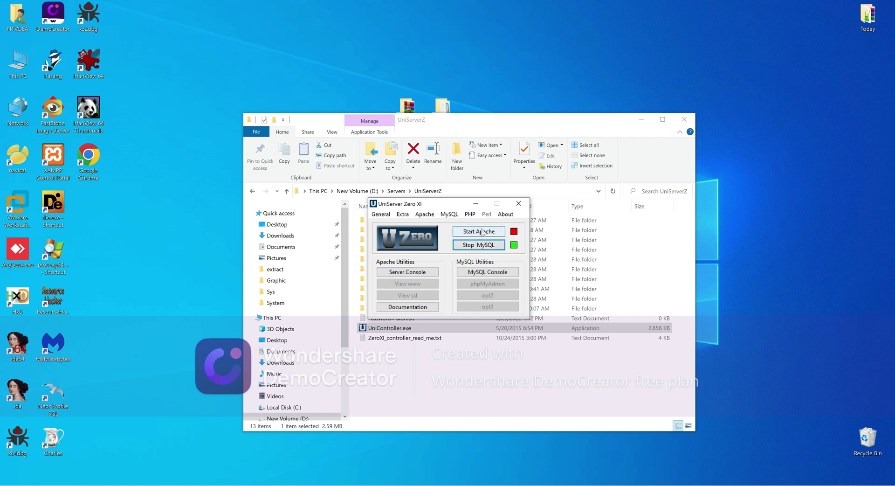
click(483, 232)
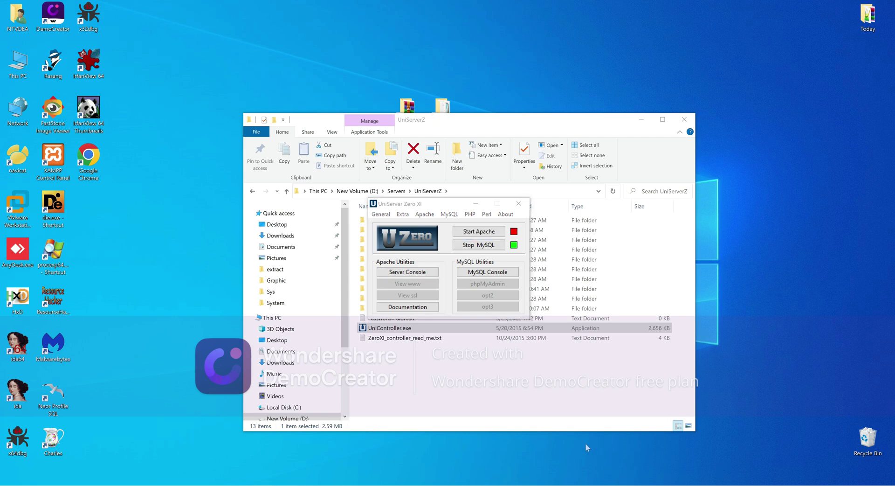
click(483, 232)
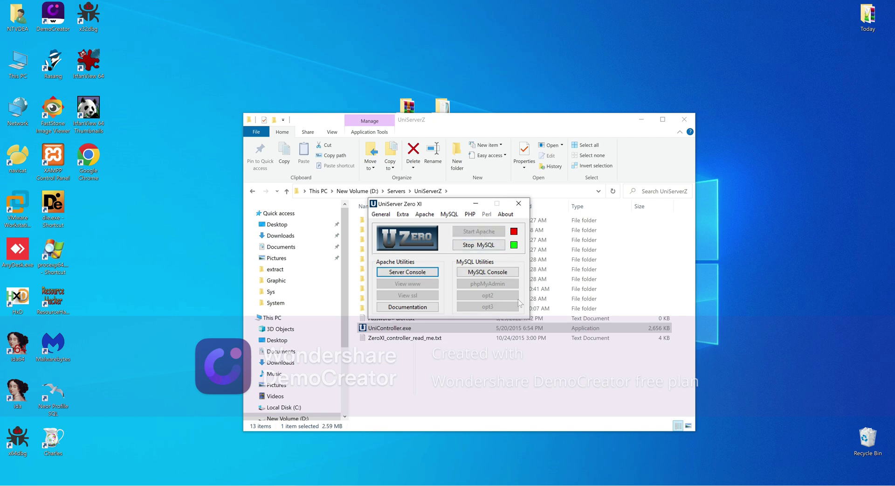
click(476, 205)
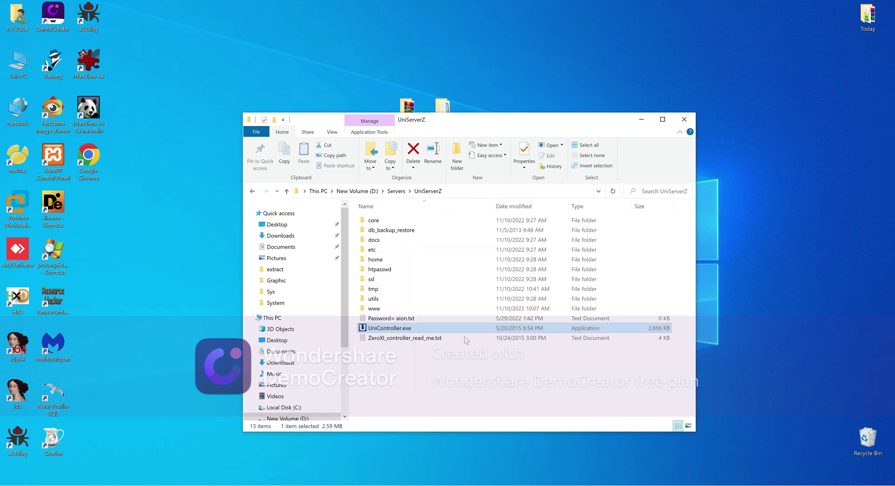
drag(468, 123, 500, 126)
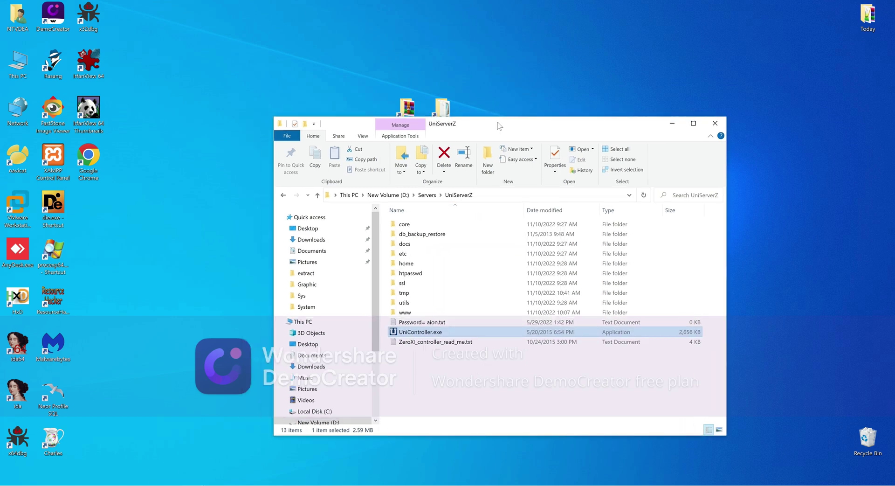
Navigate from Servers into AL-Login's sql folder to show al_server_ls.sql
click(427, 195)
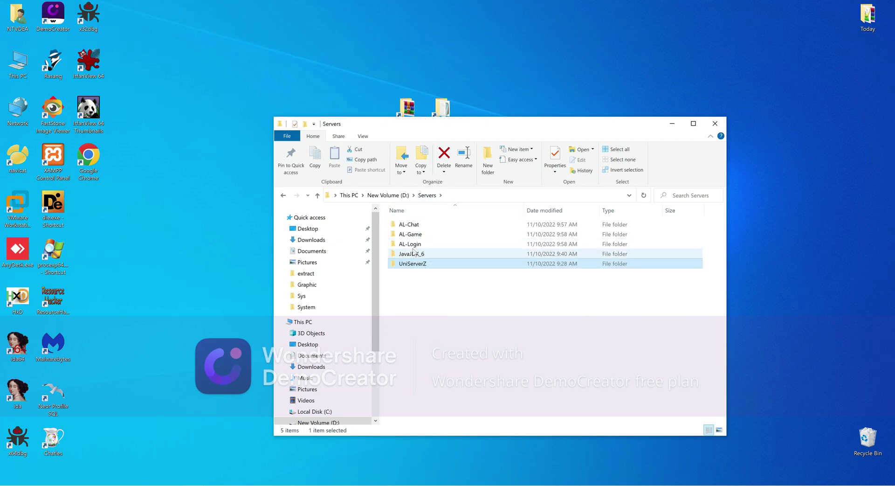
click(413, 246)
double_click(412, 247)
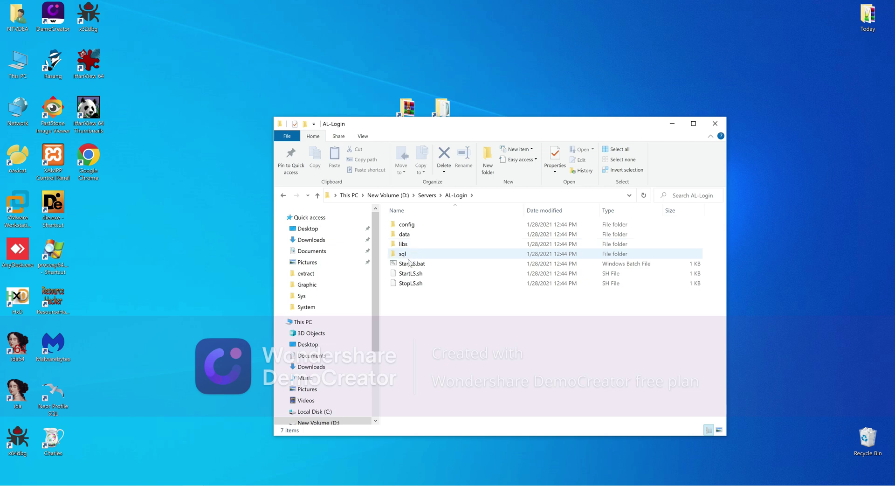
double_click(403, 256)
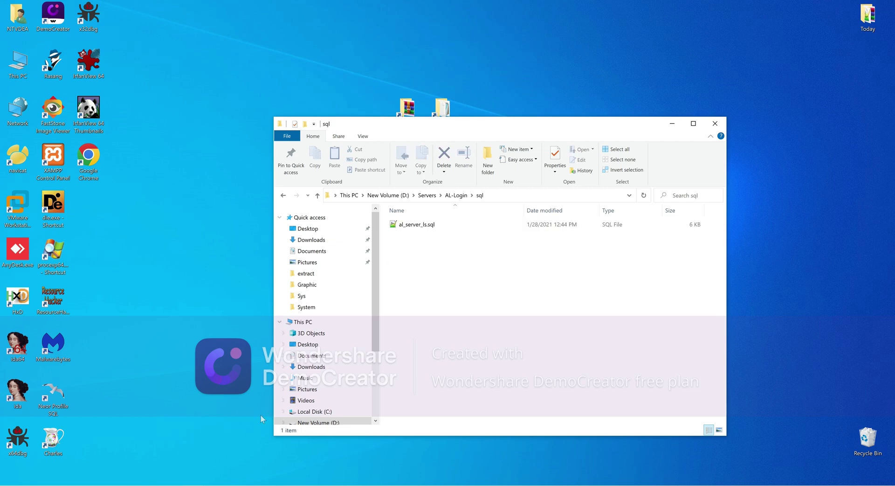
click(226, 482)
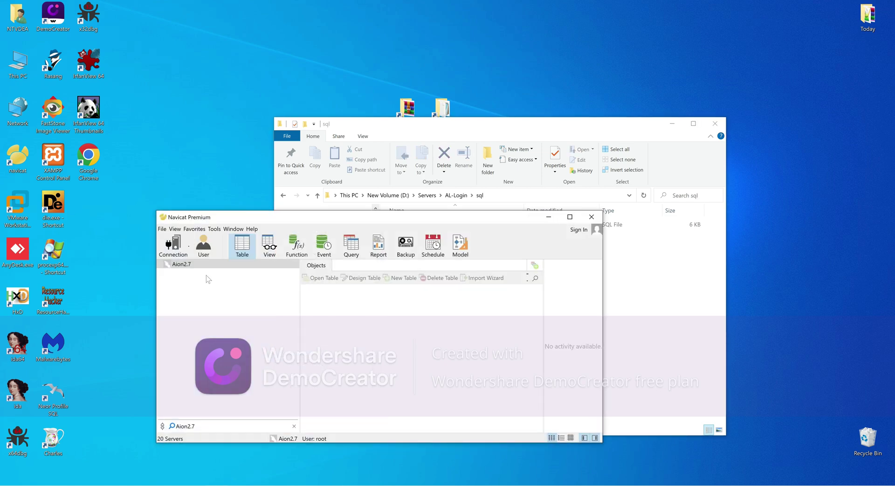
Connect to Aion2.7 and create the al_server_ls database, named after al_server_ls.sql
double_click(180, 265)
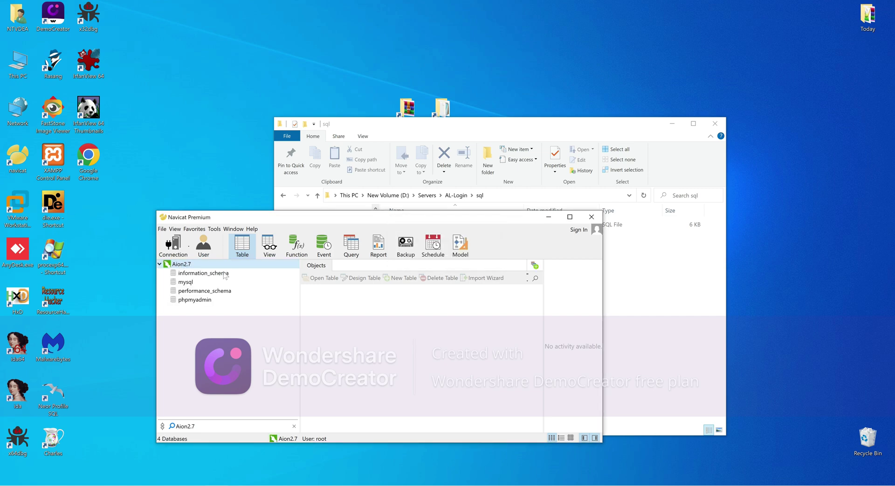
drag(247, 216, 499, 229)
drag(490, 126, 380, 126)
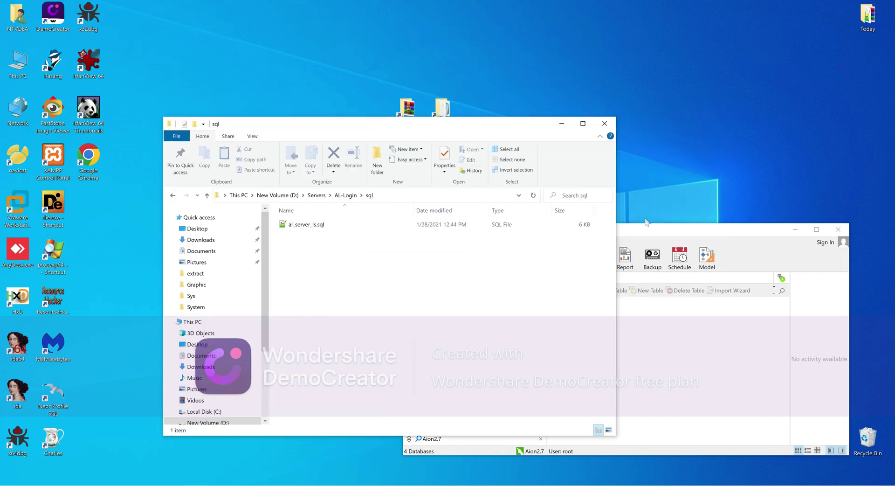
click(633, 232)
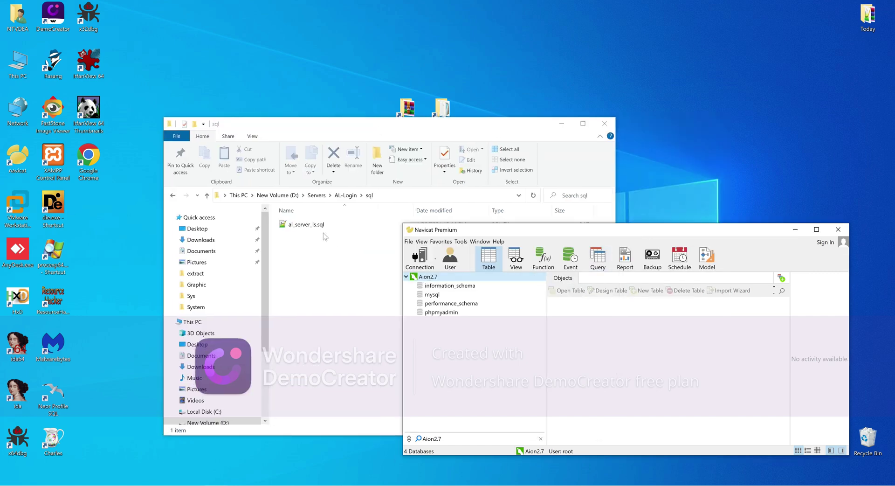
click(303, 226)
key(F2)
key(ctrl+c)
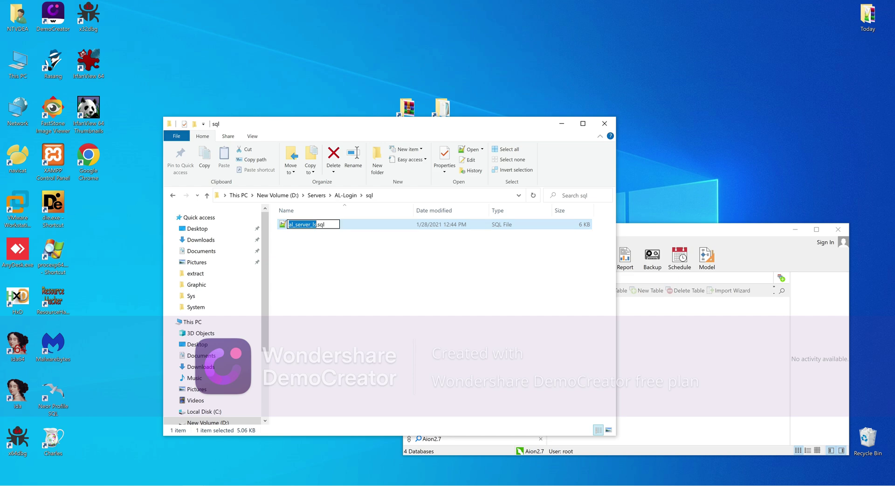
click(700, 387)
right_click(433, 279)
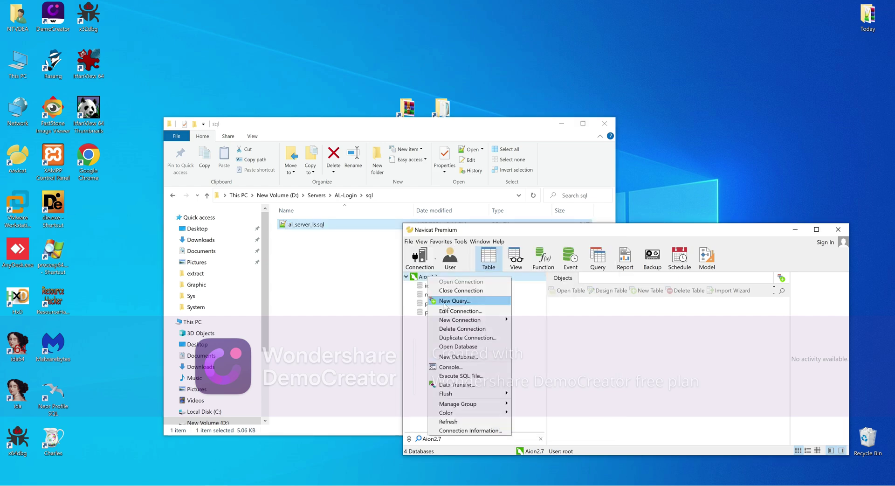
click(469, 358)
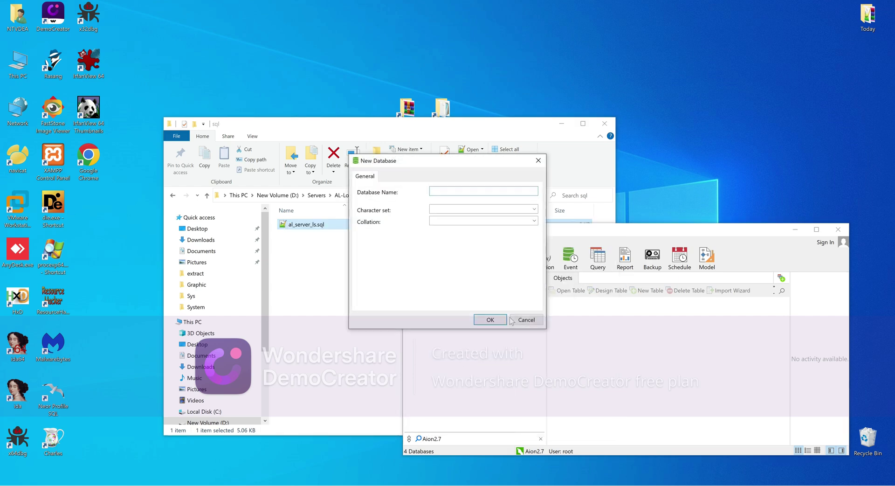
key(ctrl+v)
click(485, 319)
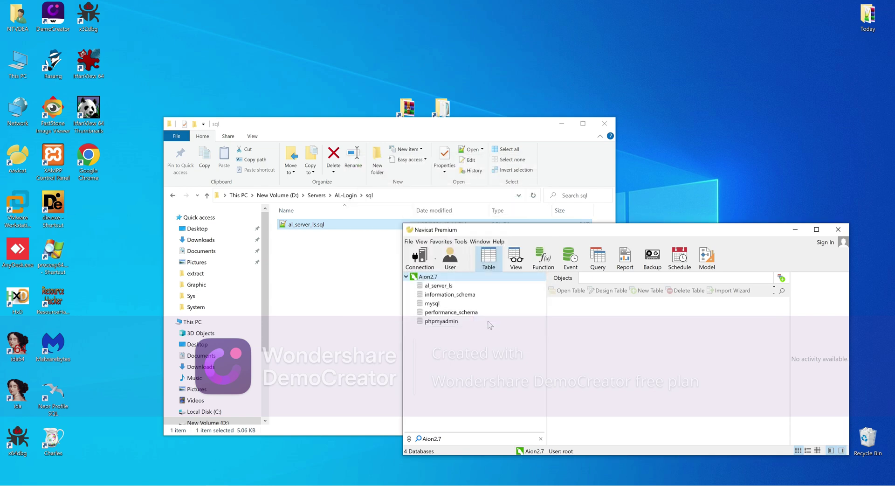
Create the al_server_gs database, checking its name against AL-Game's al_server_gs.sql
right_click(434, 277)
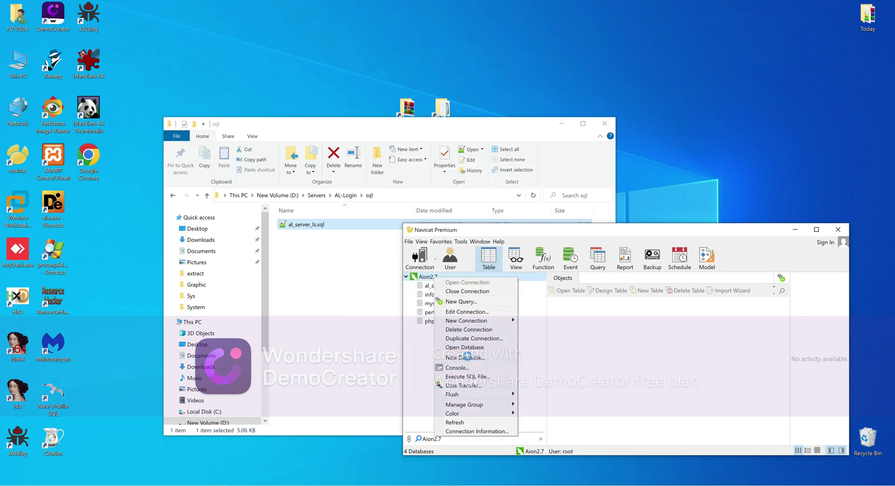
click(468, 357)
key(ctrl+v)
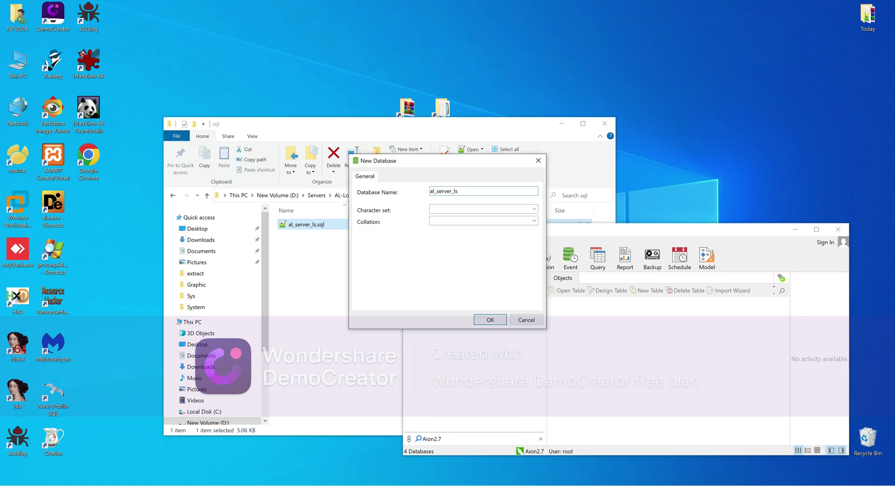
key(Left)
key(BackSpace)
click(343, 127)
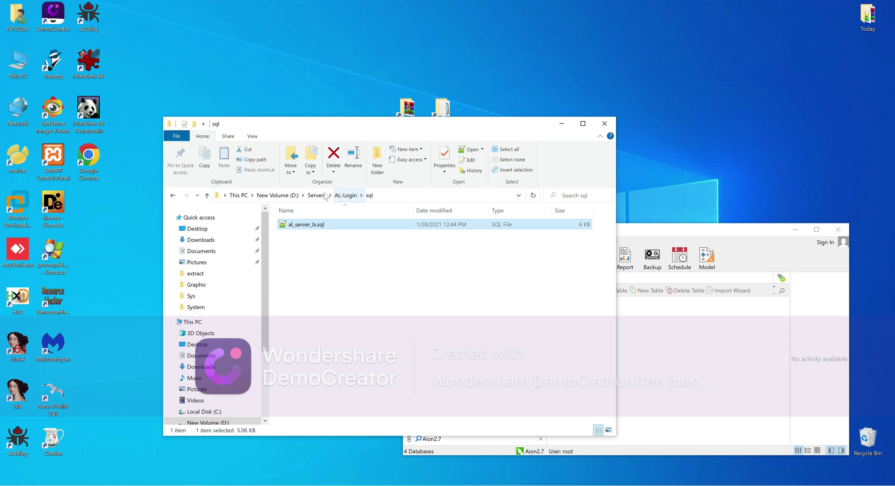
click(325, 196)
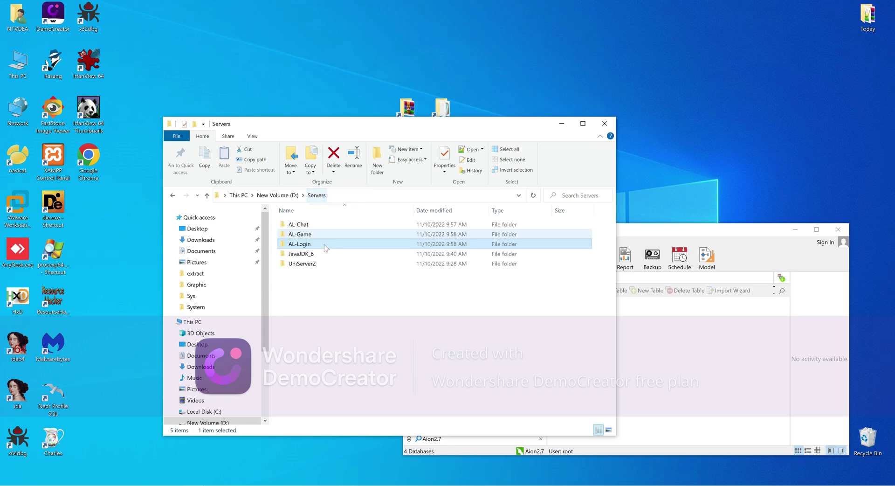
double_click(300, 234)
double_click(301, 253)
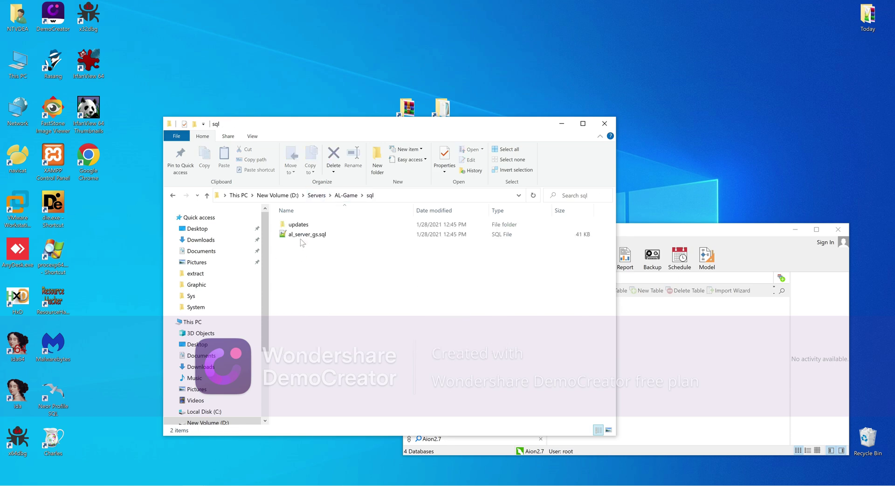
click(303, 235)
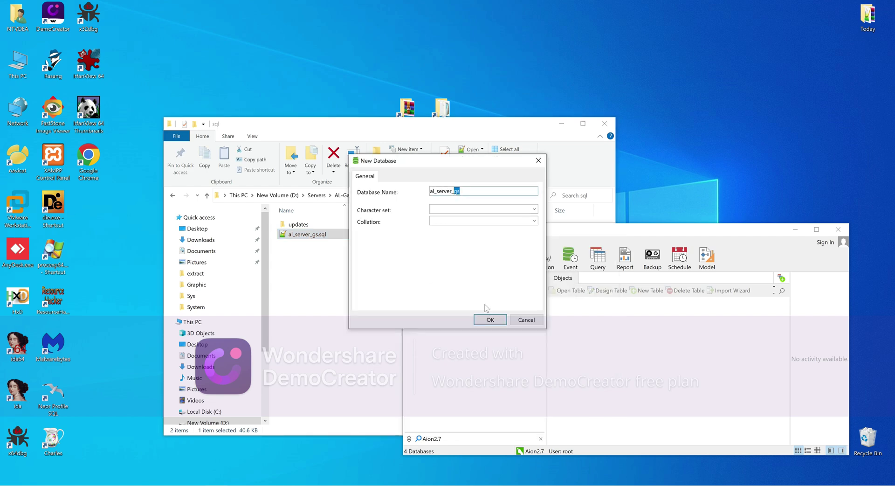
click(487, 320)
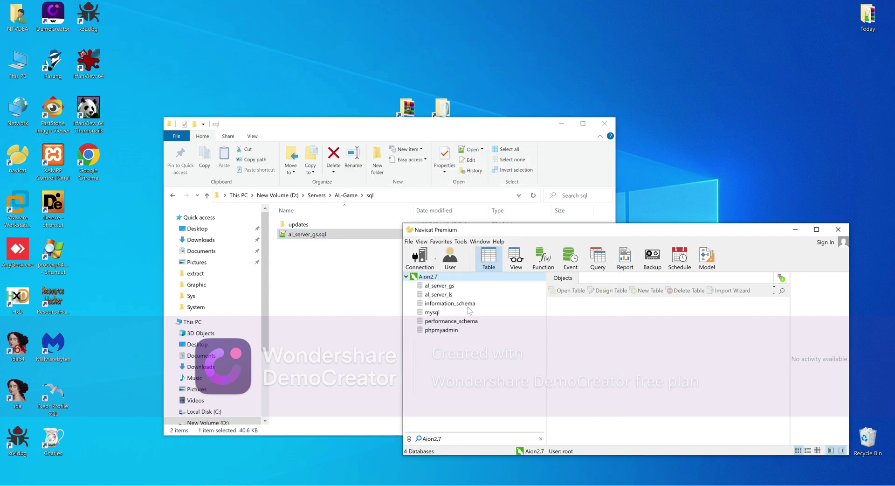
click(172, 196)
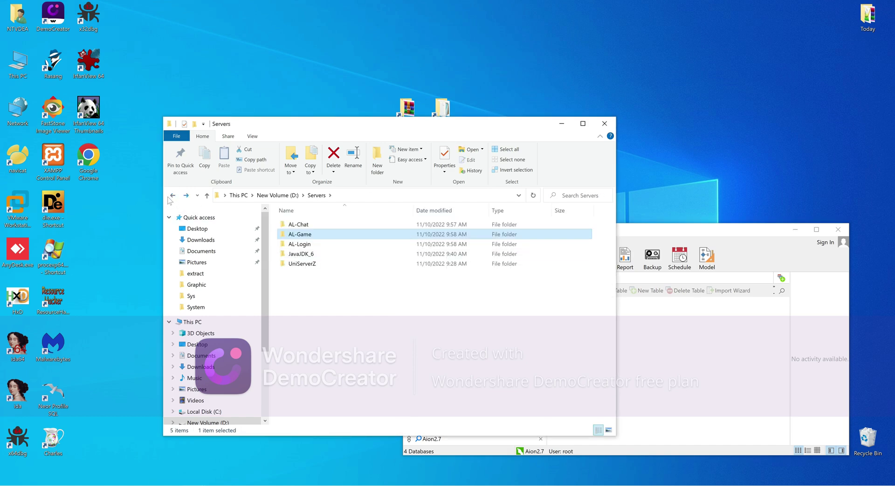
Execute al_server_ls.sql from AL-Login's sql folder against the al_server_ls database
click(173, 196)
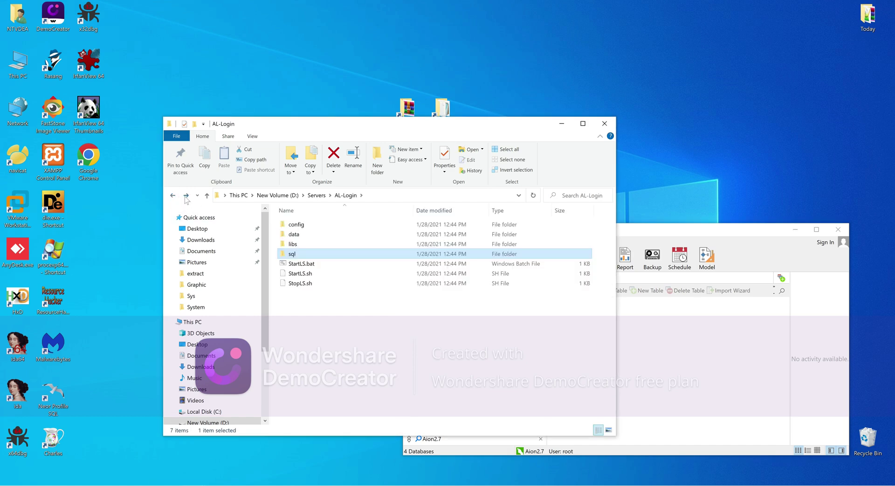
double_click(293, 255)
click(673, 353)
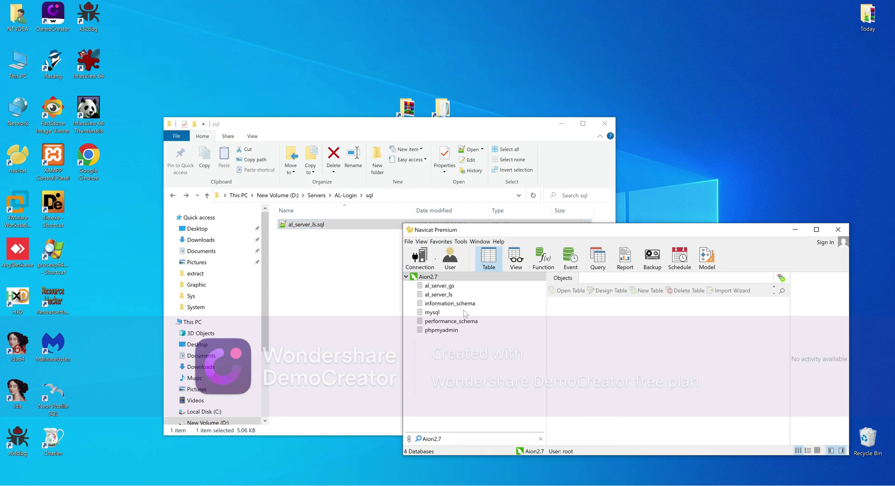
click(441, 294)
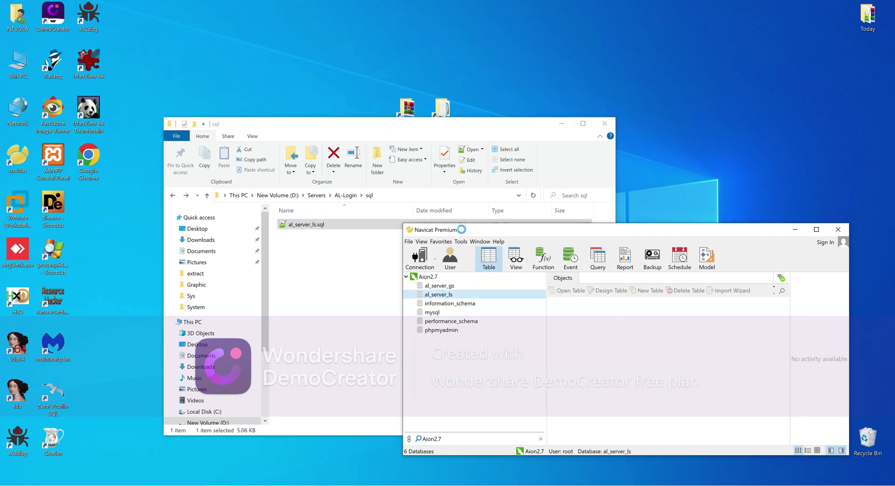
drag(460, 229, 498, 230)
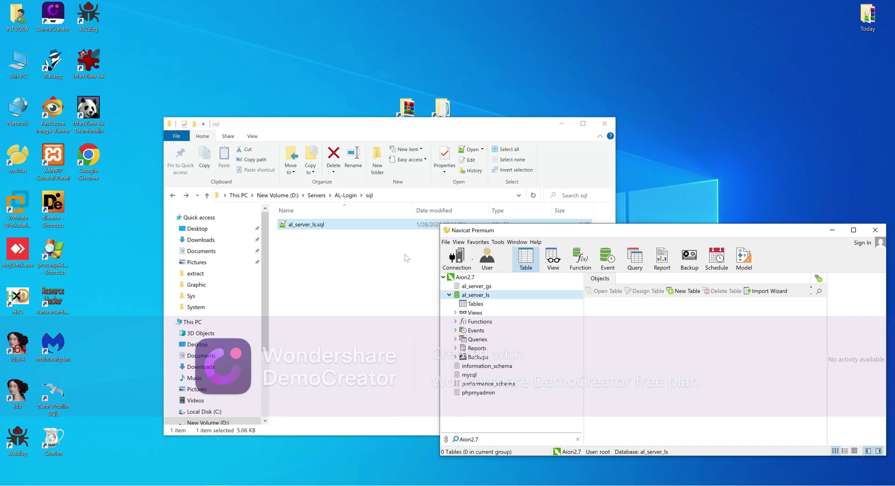
right_click(482, 296)
click(480, 310)
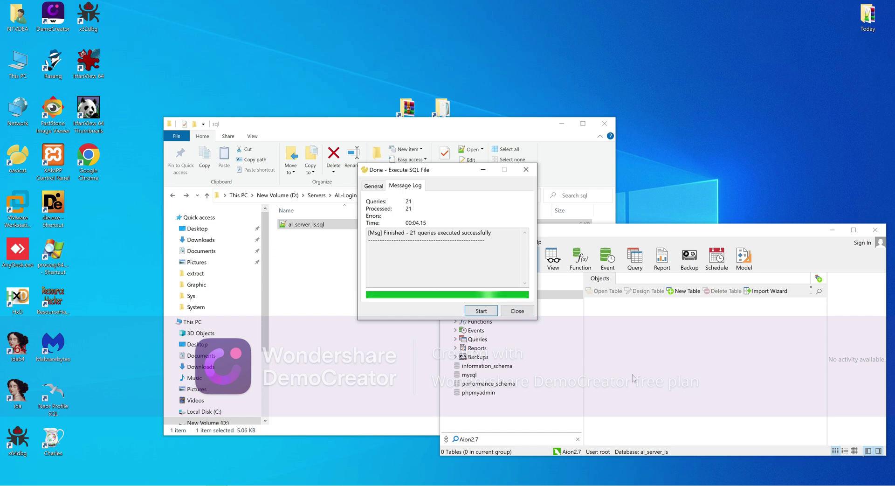
click(517, 310)
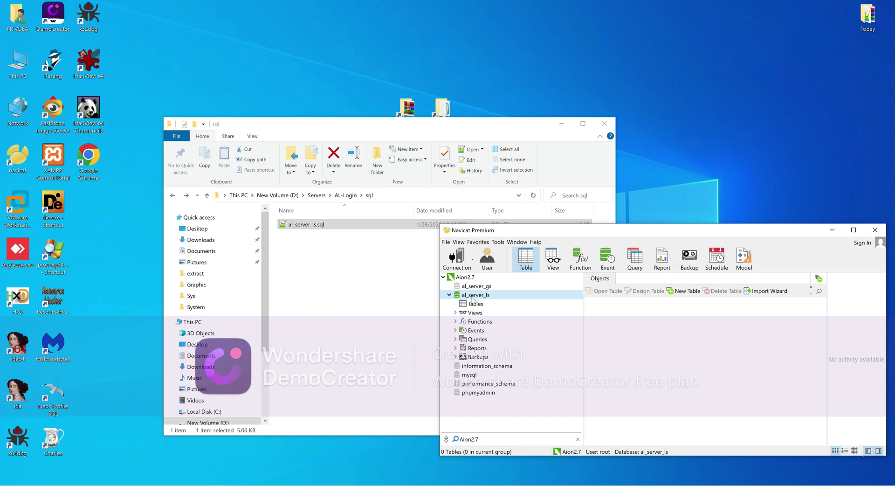
Refresh al_server_ls's Tables to list its nine tables, then open and close gameservers
click(472, 305)
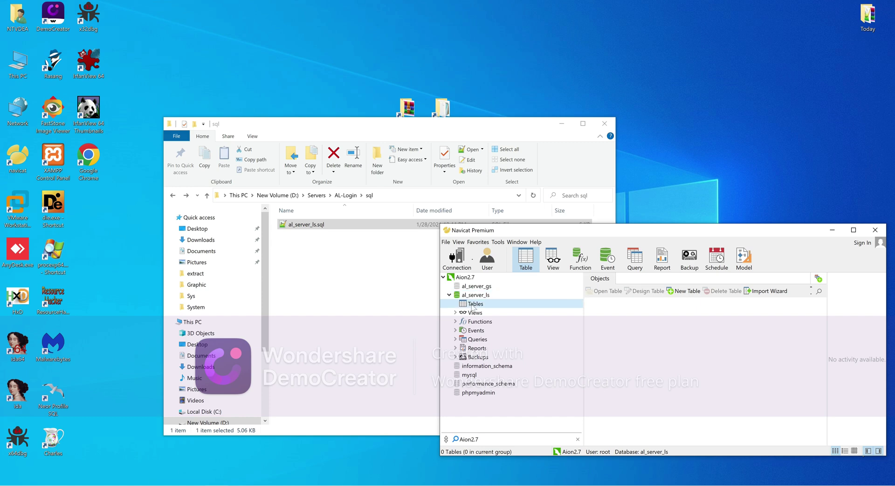
right_click(619, 332)
click(643, 404)
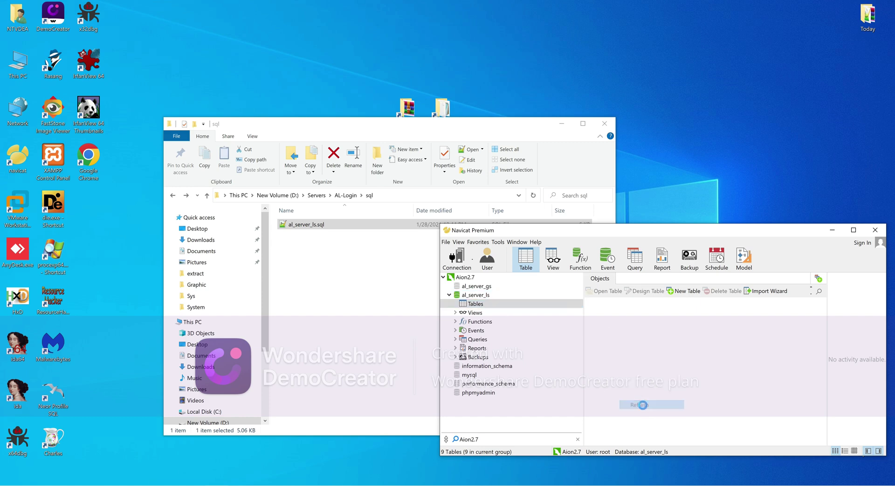
click(609, 340)
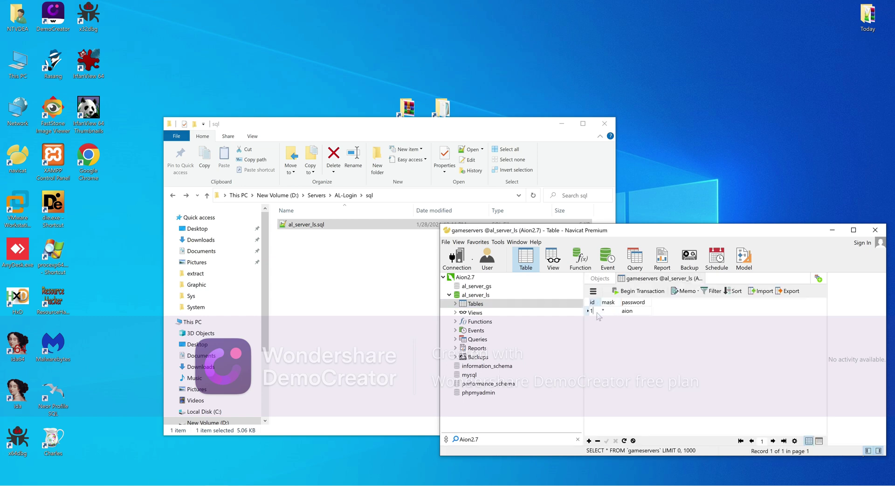
key(Tab)
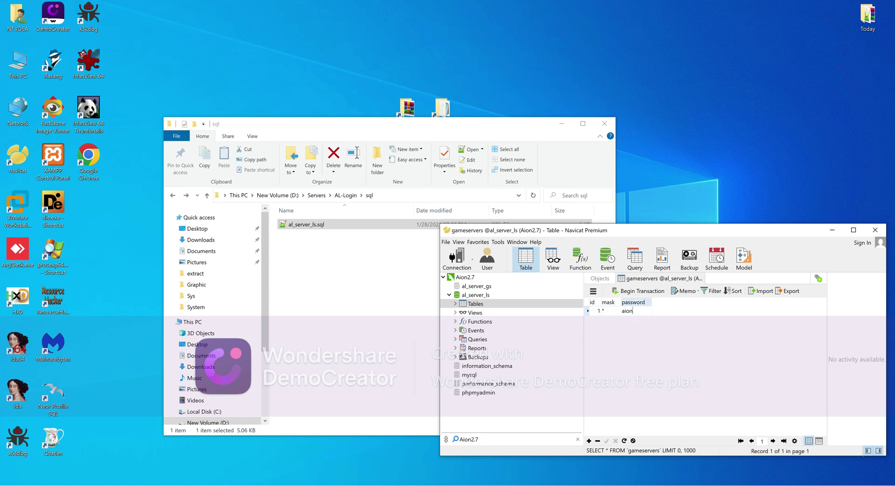
click(702, 278)
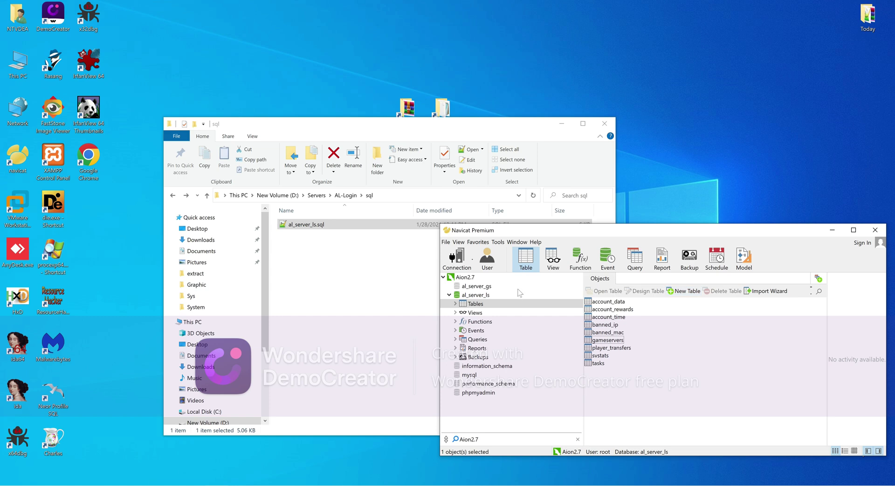
Drag al_server_gs.sql from AL-Game's sql folder onto al_server_gs and execute its 64 queries
click(345, 195)
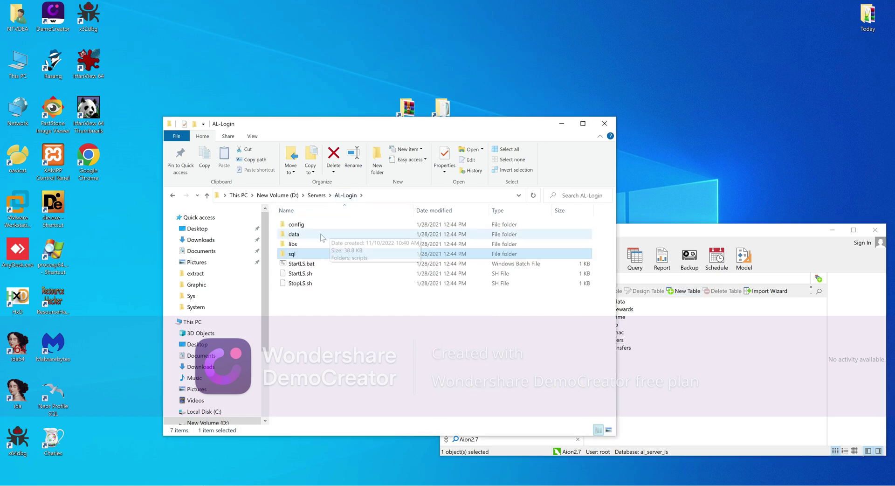
click(317, 195)
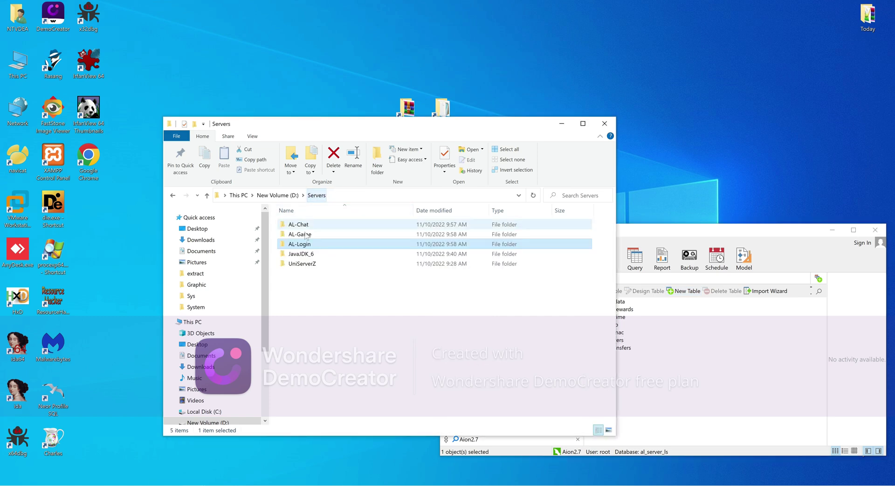
double_click(301, 234)
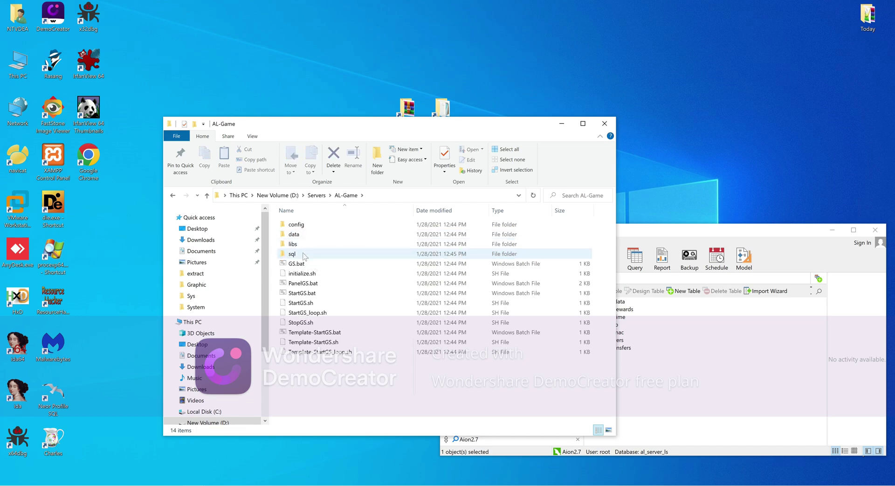
double_click(303, 254)
click(300, 234)
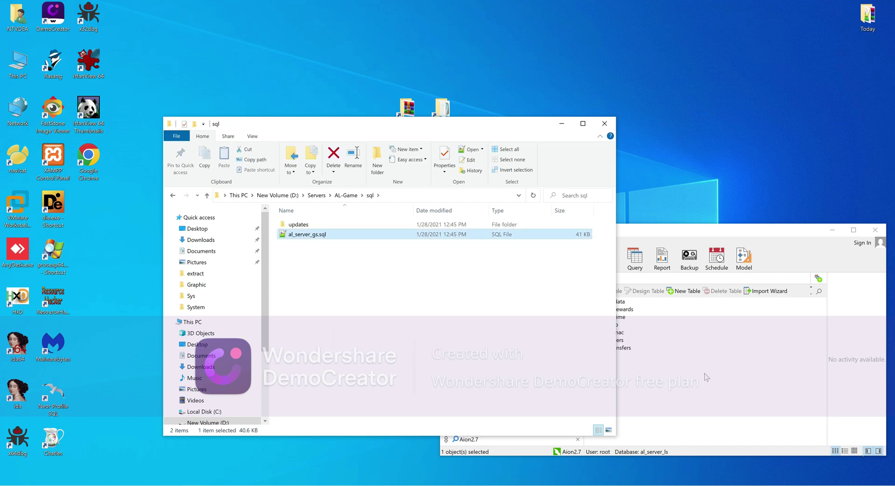
click(539, 307)
click(485, 286)
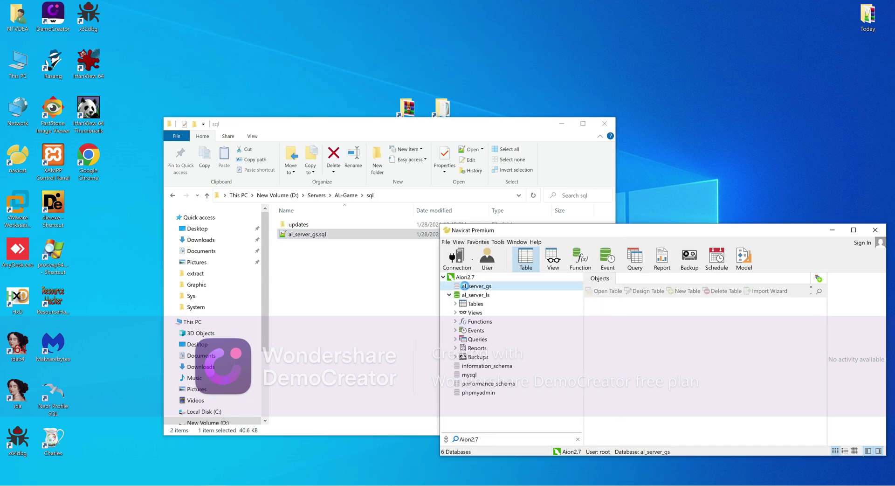
double_click(468, 285)
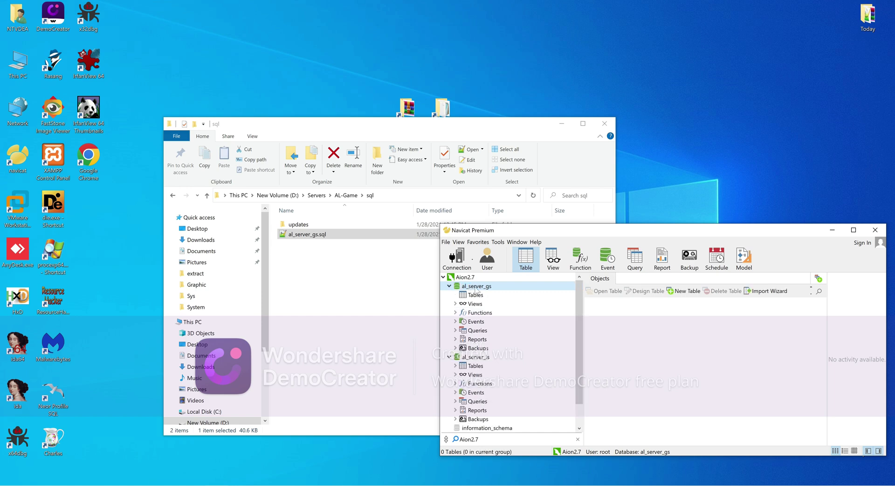
drag(309, 236, 488, 286)
drag(661, 345, 660, 345)
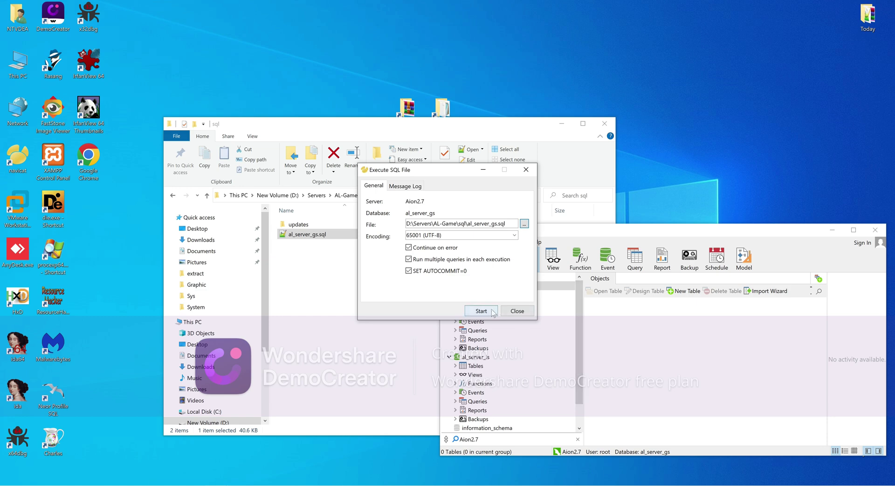
click(496, 314)
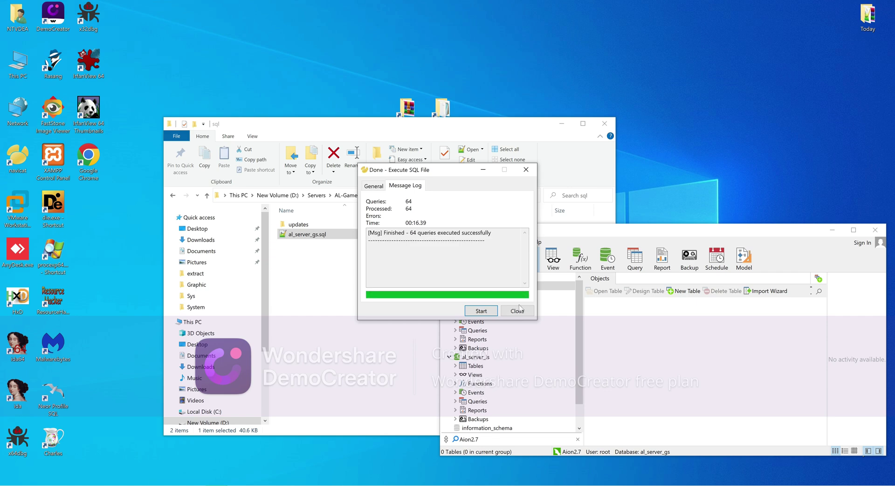
click(517, 311)
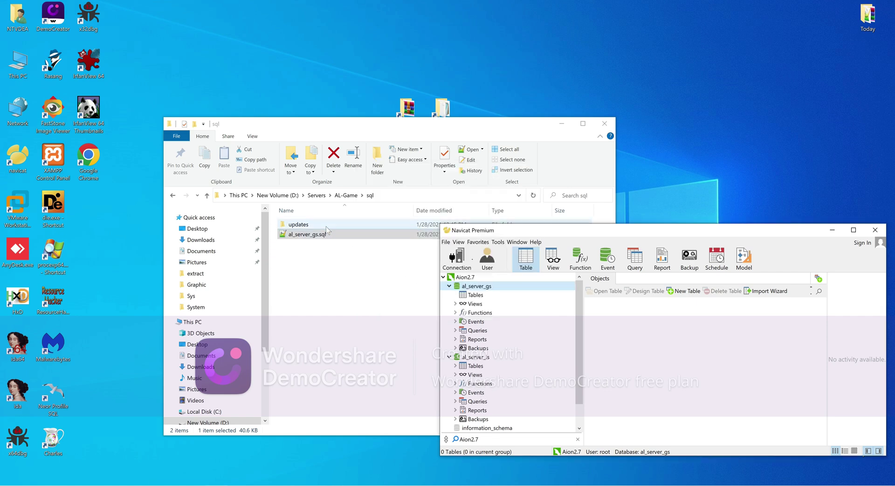
Run addCustomRank.sql from the updates folder against al_server_gs (2 queries)
double_click(299, 225)
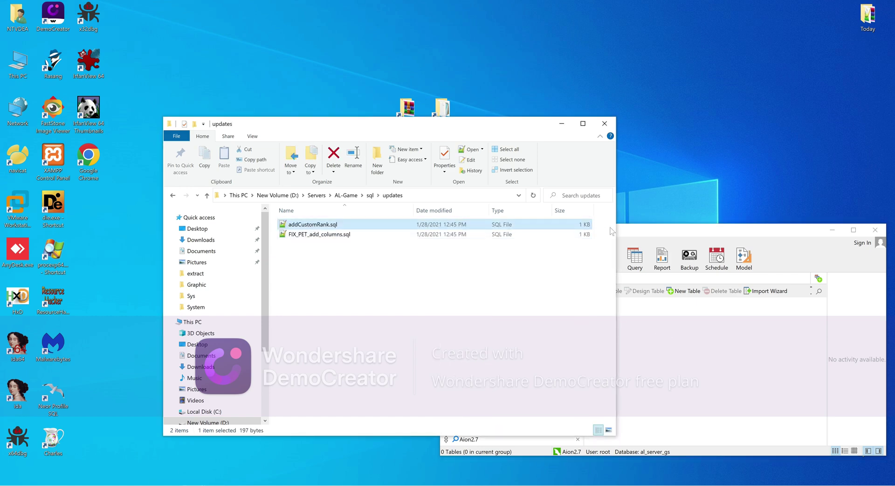
drag(630, 237, 629, 239)
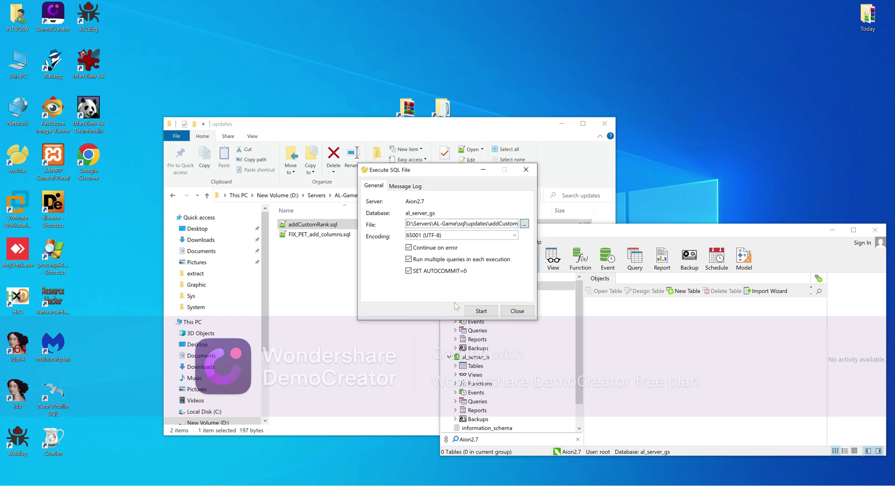
click(489, 312)
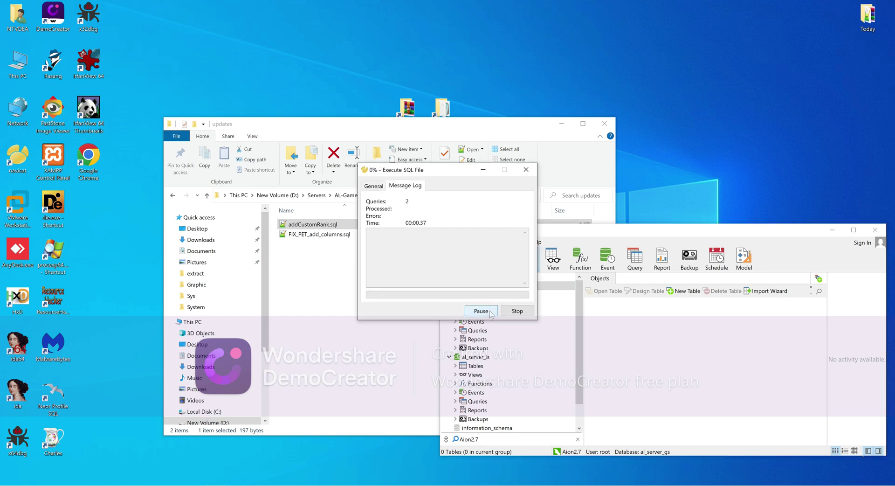
click(517, 311)
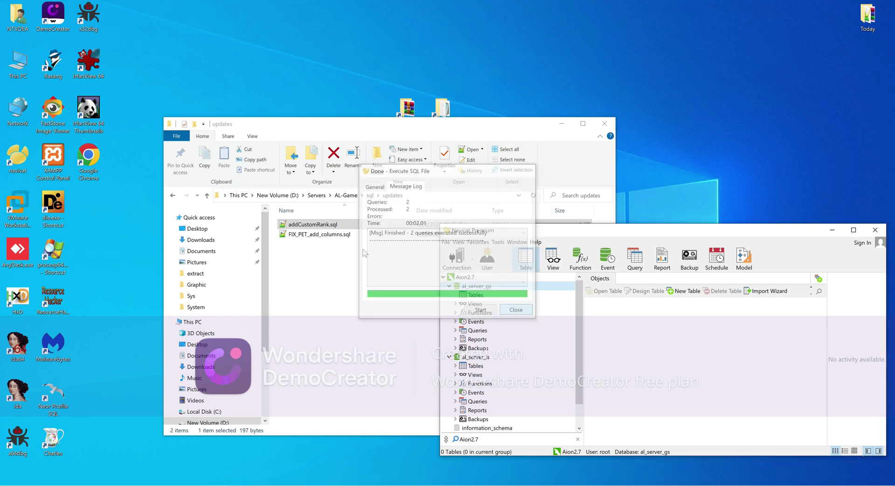
Run FIX_PET_add_columns.sql against al_server_gs, its single query succeeding
drag(338, 237, 596, 339)
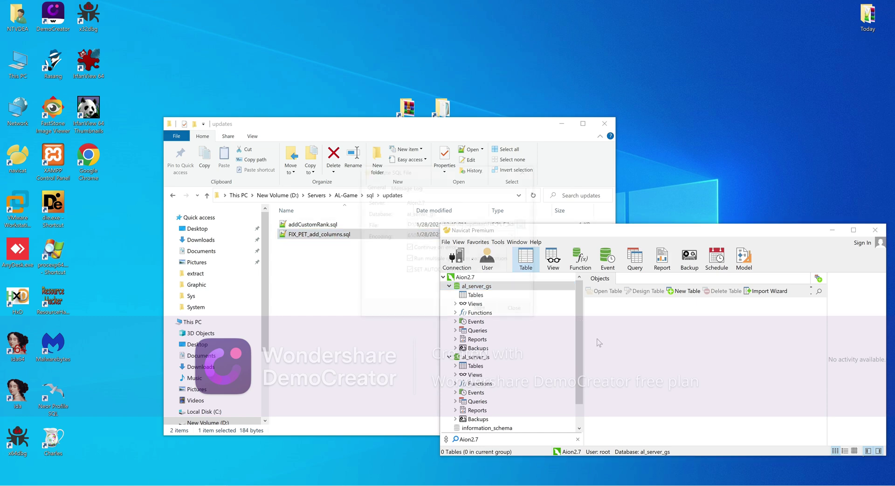
click(481, 311)
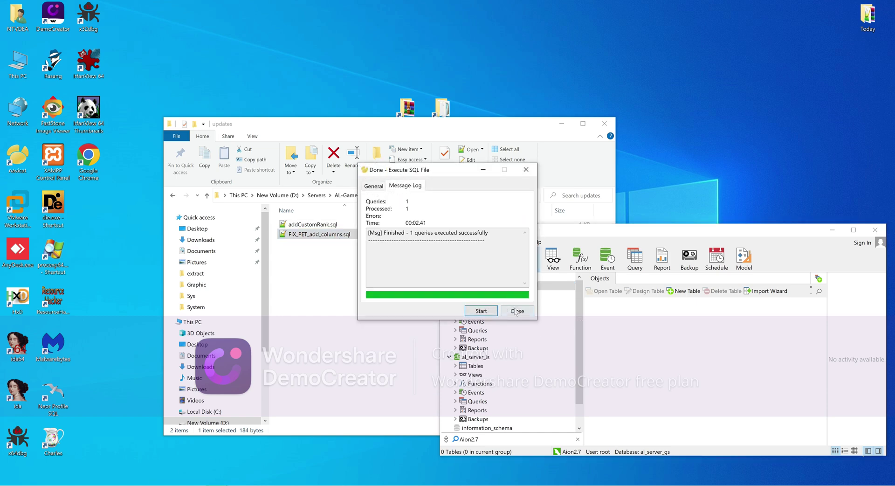
click(517, 310)
click(355, 195)
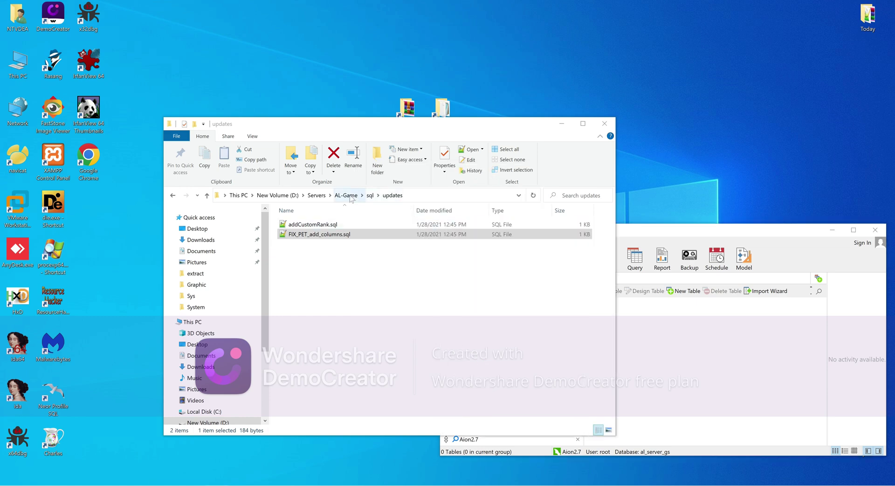
Locate al_server_ws.sql in UniServerZ's www\sql folder and copy its name
click(316, 195)
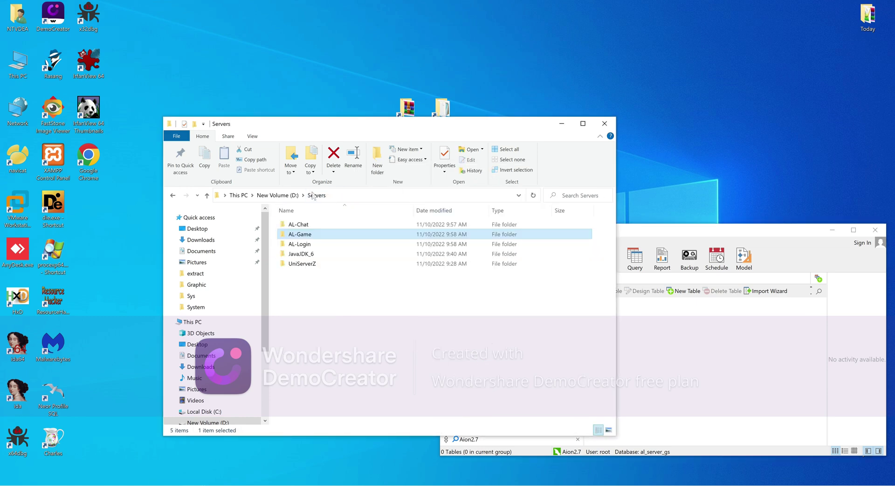
double_click(307, 263)
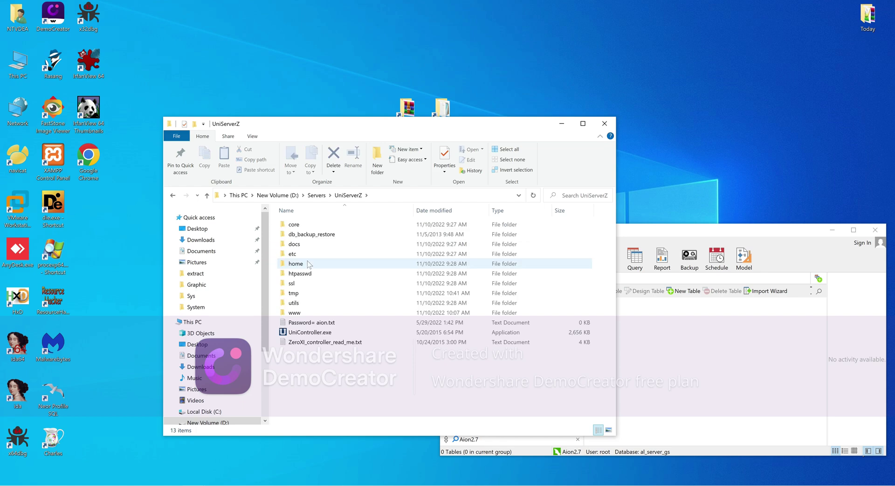
click(326, 324)
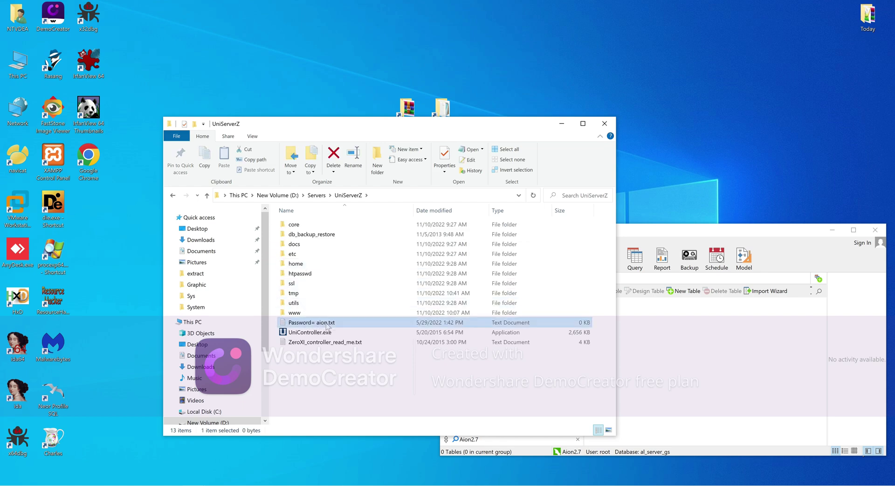
click(293, 313)
double_click(293, 312)
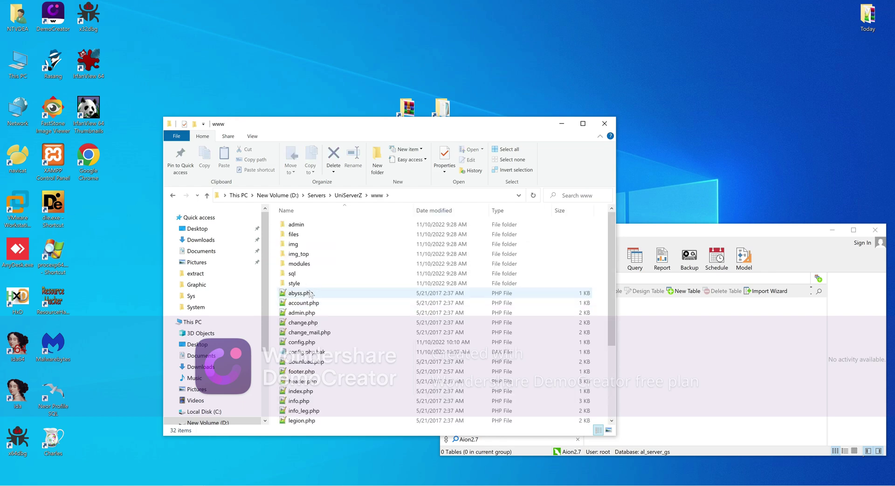
double_click(292, 274)
click(306, 234)
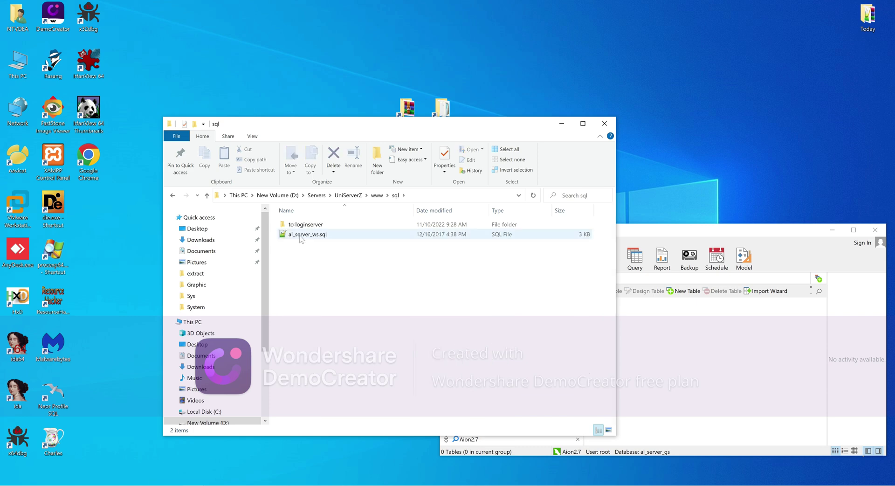
click(306, 234)
key(ctrl+c)
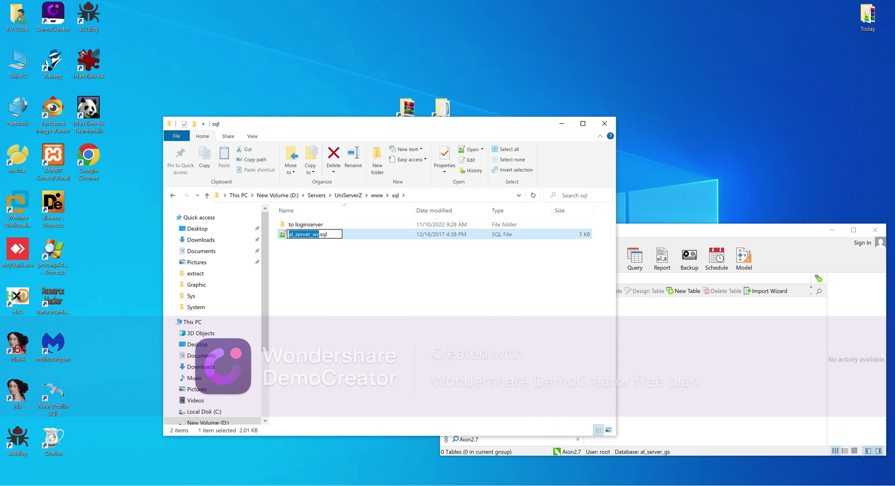
Create a new al_server_ws database on the Aion2.7 connection
click(644, 380)
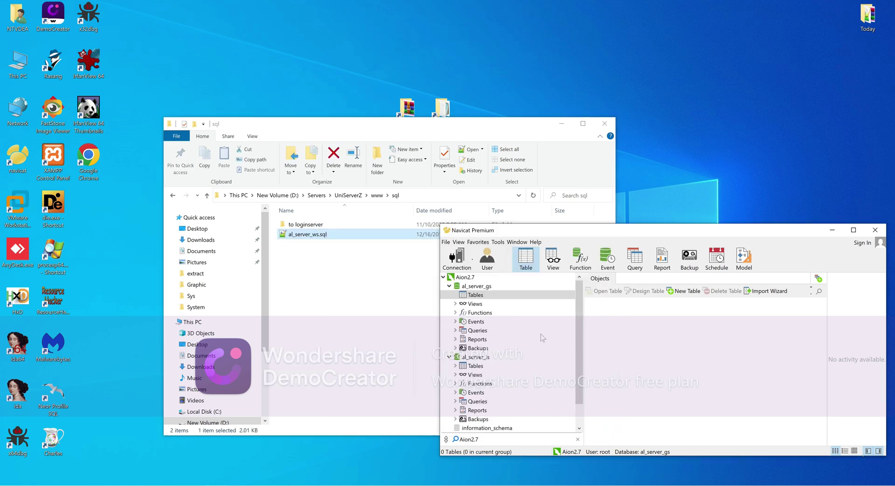
right_click(465, 279)
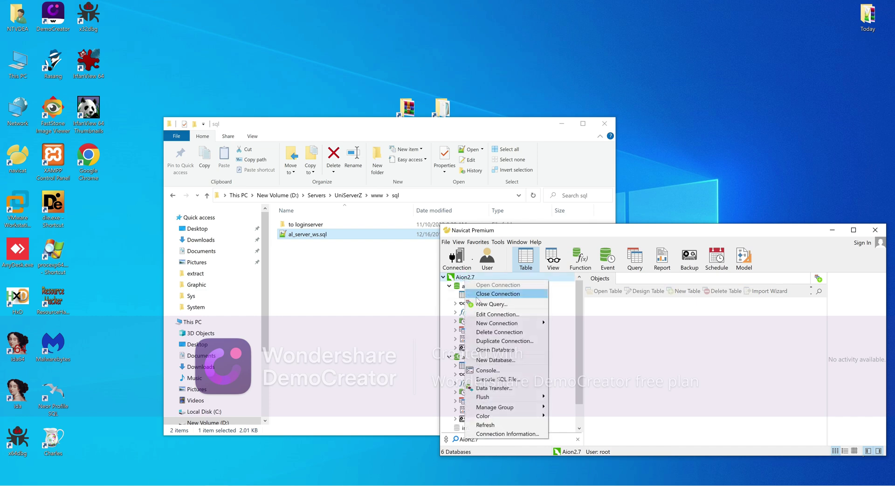
click(499, 360)
key(ctrl+v)
click(490, 318)
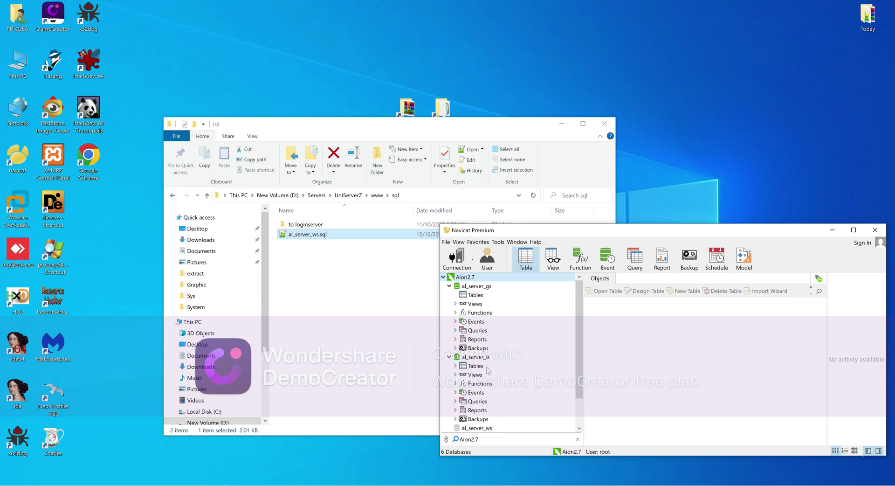
Execute al_server_ws.sql into al_server_ws, all 5 queries succeeding
scroll(487, 371, down, 2)
click(477, 392)
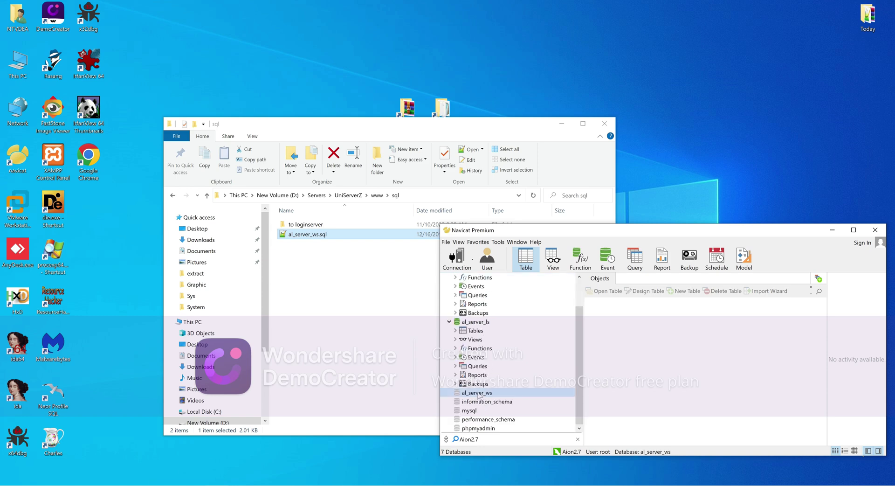
drag(311, 239, 656, 340)
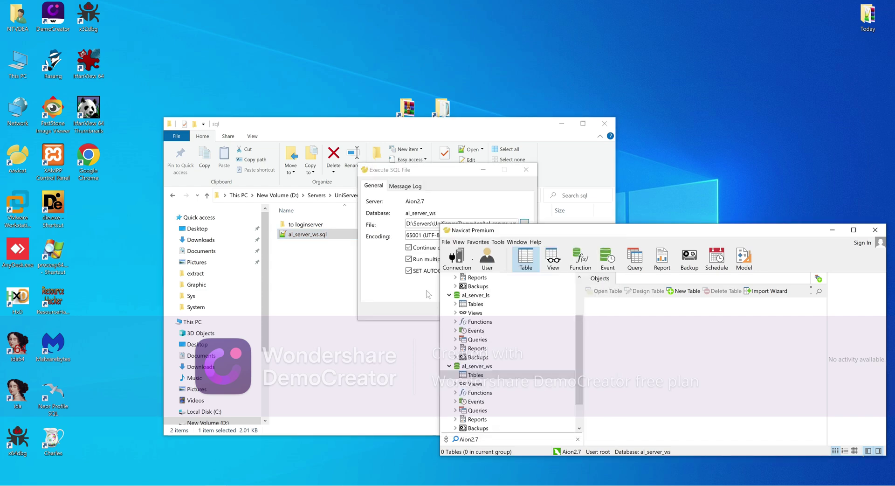
click(481, 310)
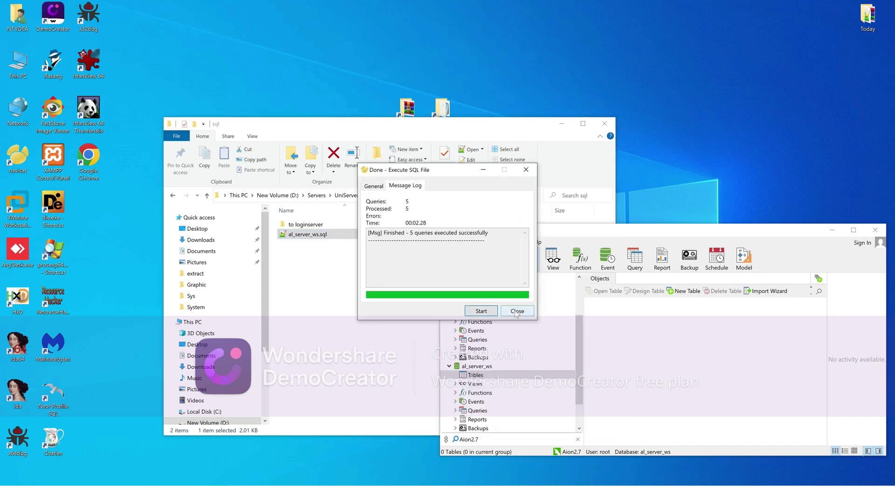
click(516, 310)
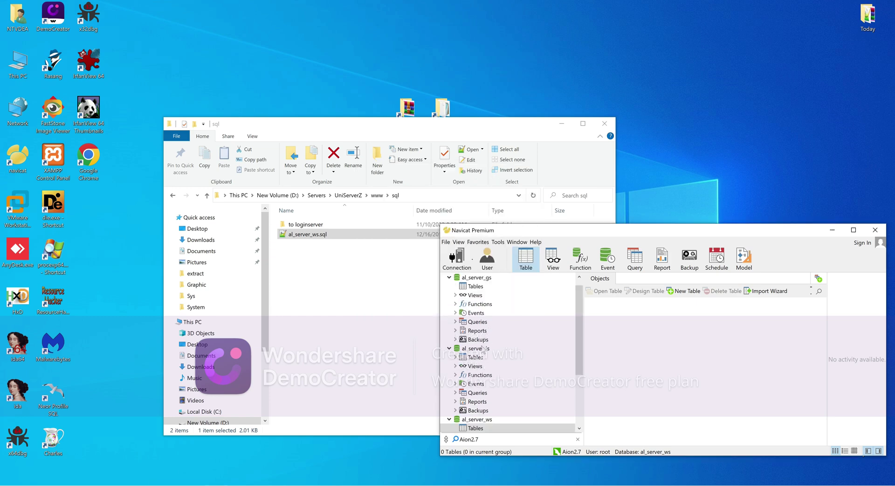
Run email_register.sql from the to loginserver folder against al_server_ls
click(475, 357)
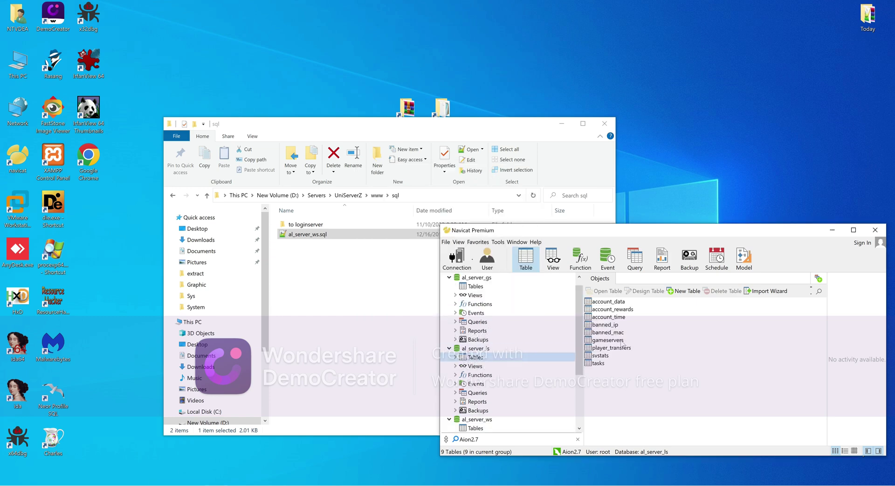
click(608, 303)
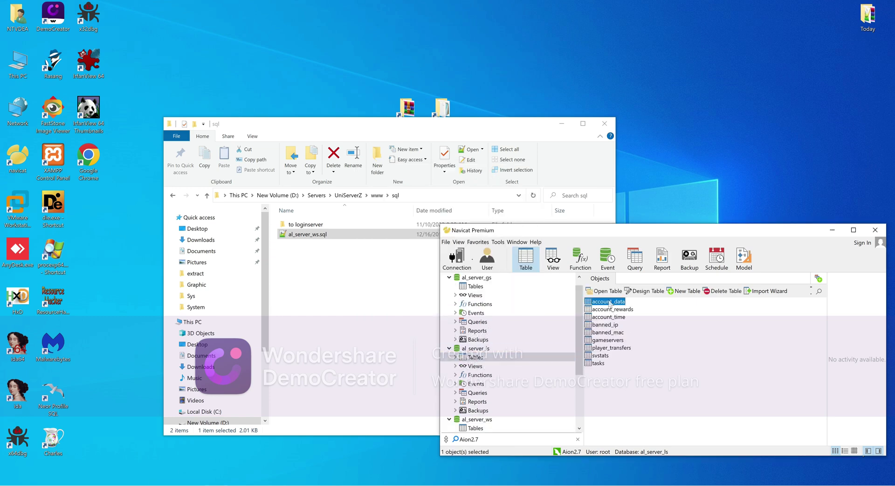
double_click(316, 225)
click(299, 225)
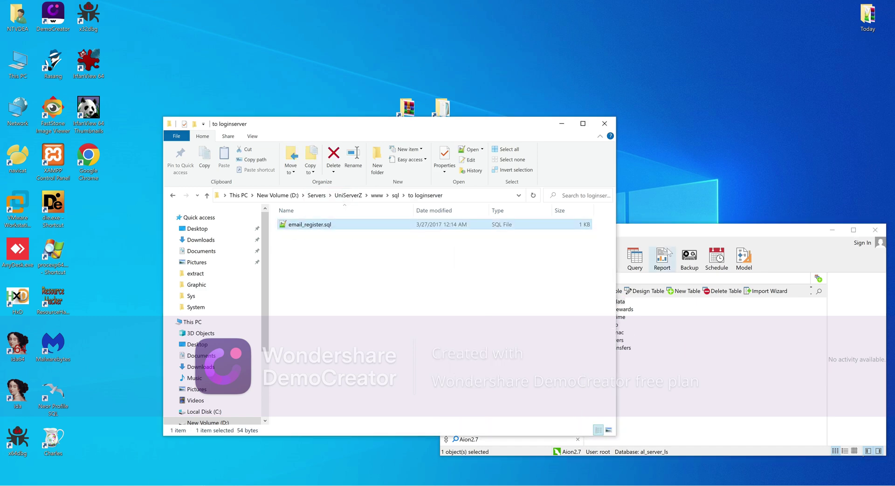
drag(667, 254, 665, 238)
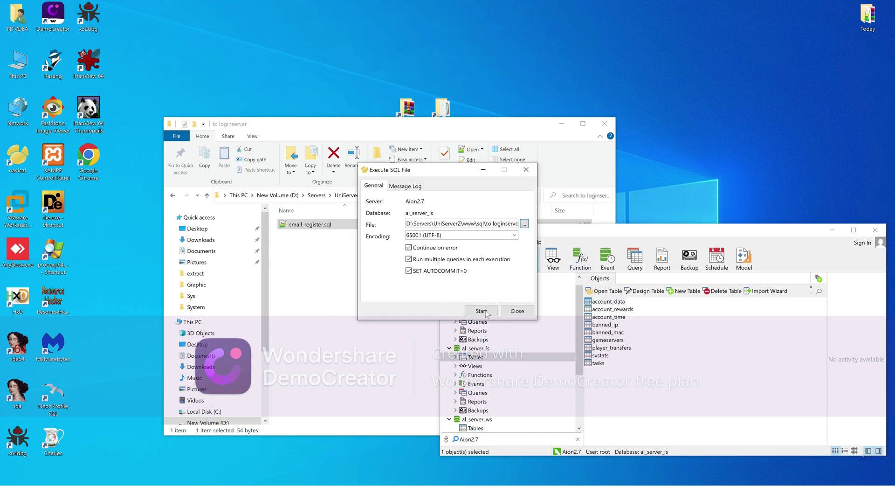
click(481, 311)
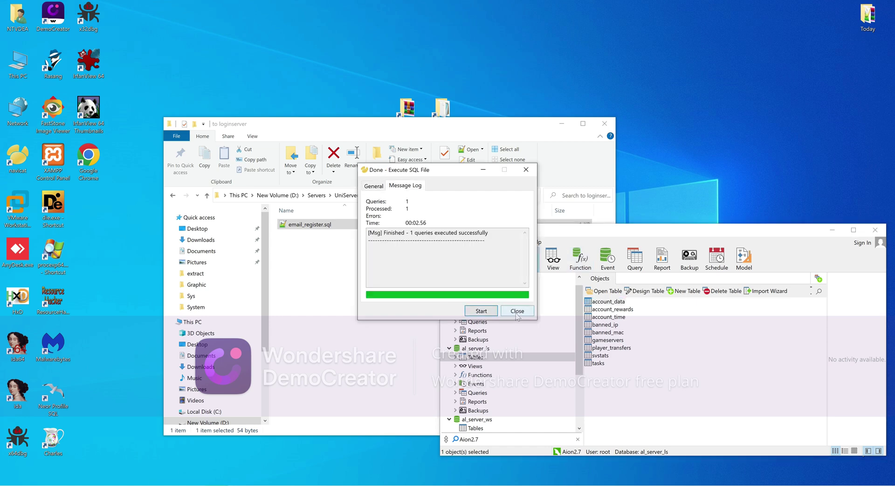
click(519, 310)
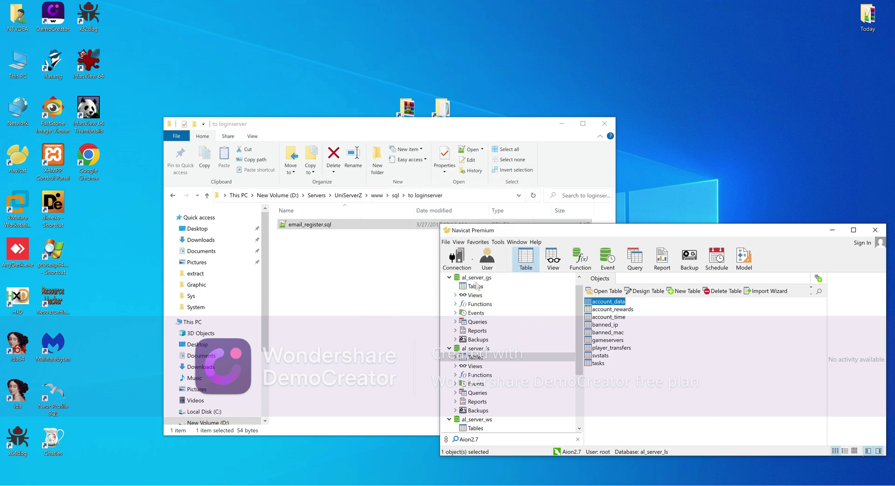
Collapse the al_server_gs, al_server_ls and al_server_ws databases in Navicat
click(448, 277)
click(449, 286)
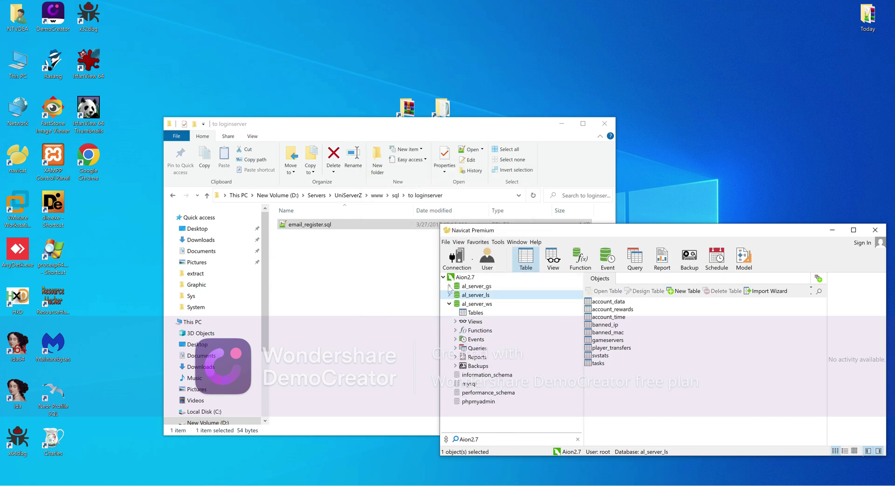
click(449, 303)
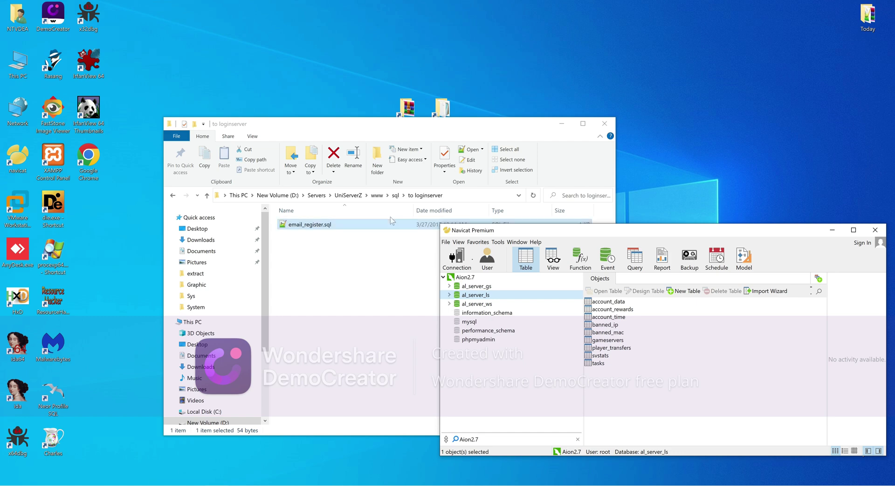
Delete config.php.bak from the www folder, leaving config.php selected
click(394, 196)
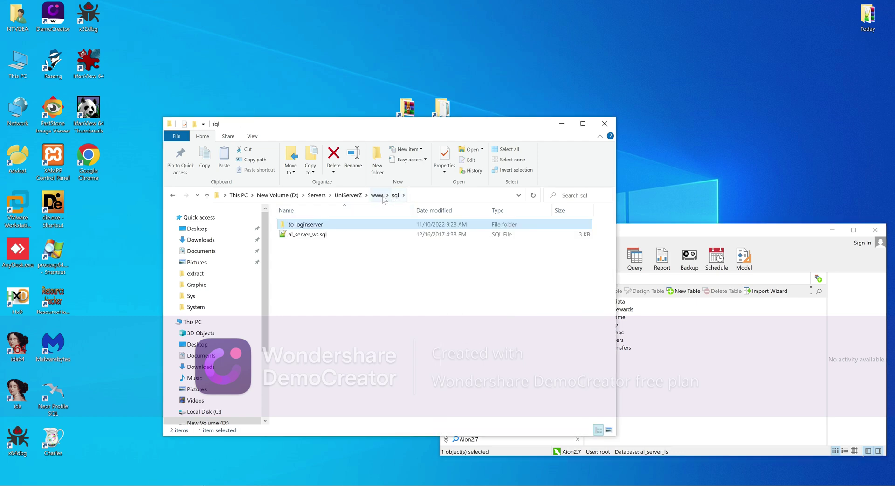
click(378, 195)
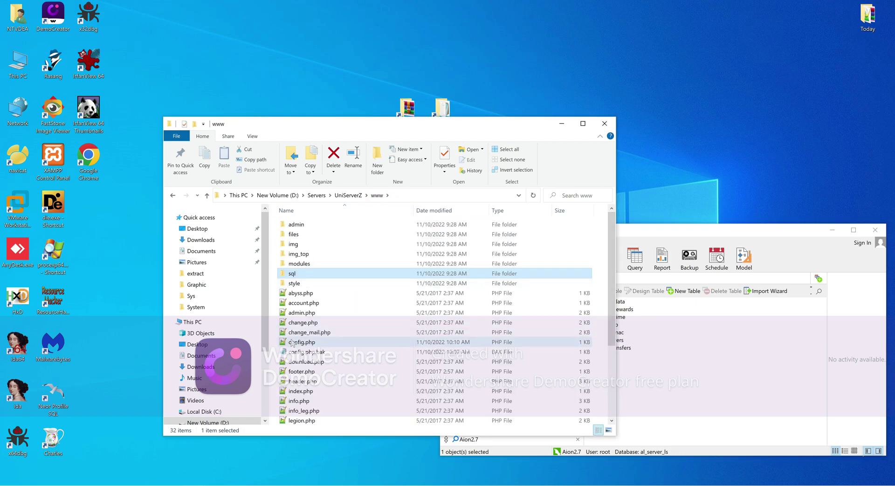
right_click(291, 351)
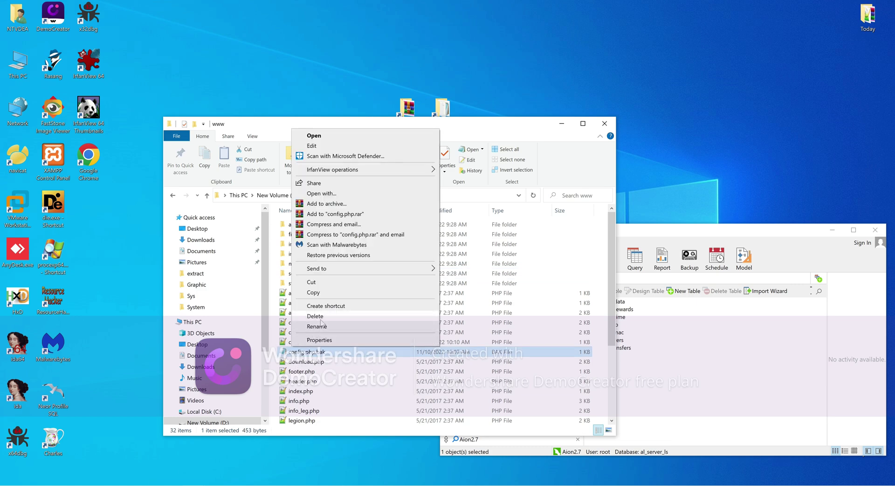
click(312, 322)
click(308, 342)
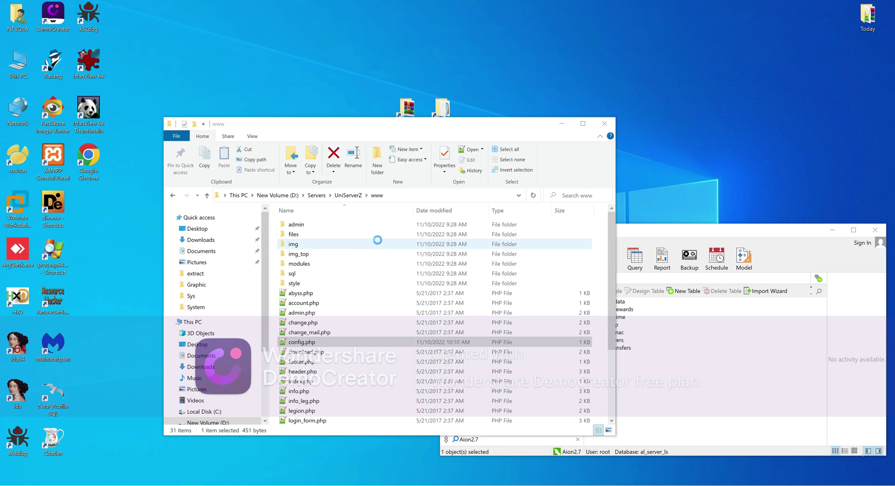
Compare the login and news database names in config.php against those in Navicat
click(327, 164)
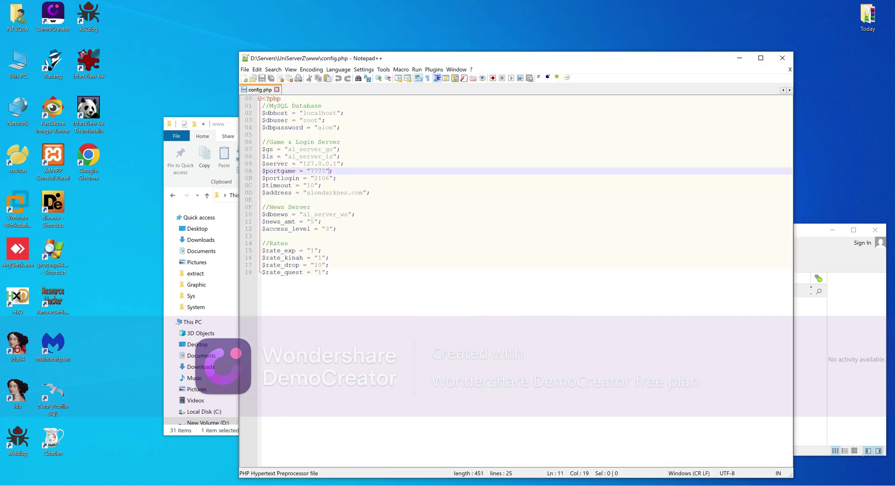
drag(334, 156, 292, 157)
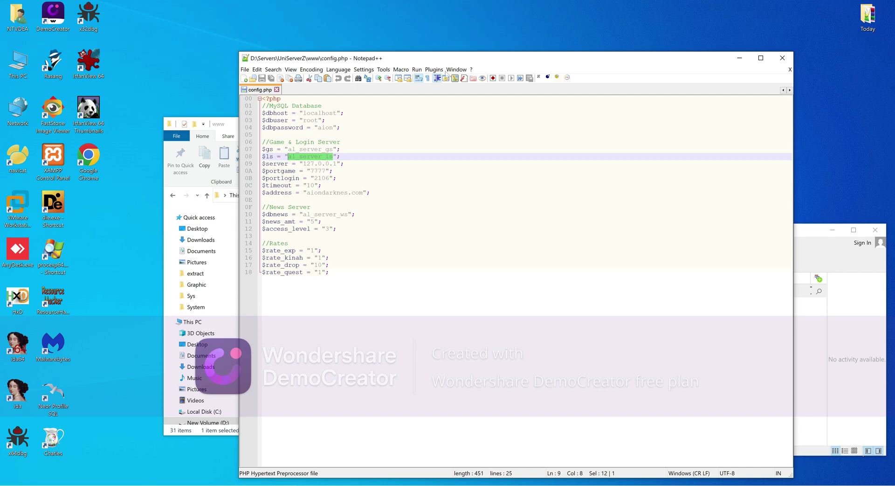
drag(459, 58, 357, 66)
key(alt+Tab)
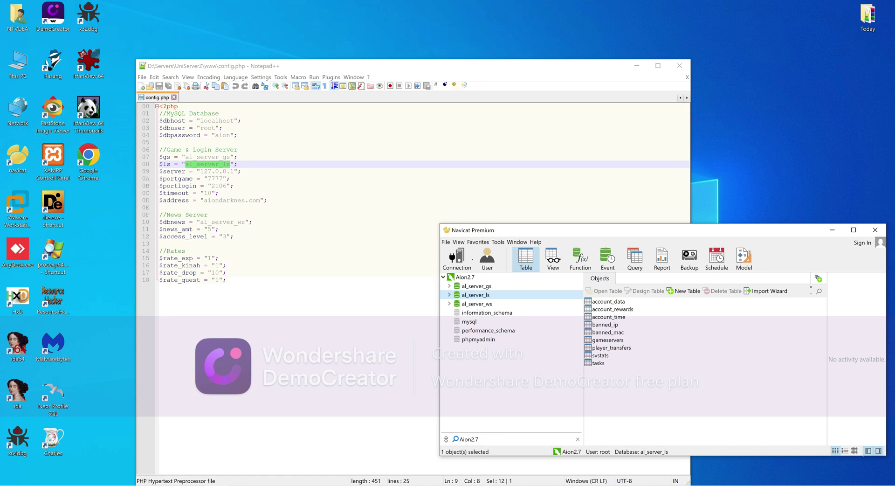
drag(200, 222, 253, 222)
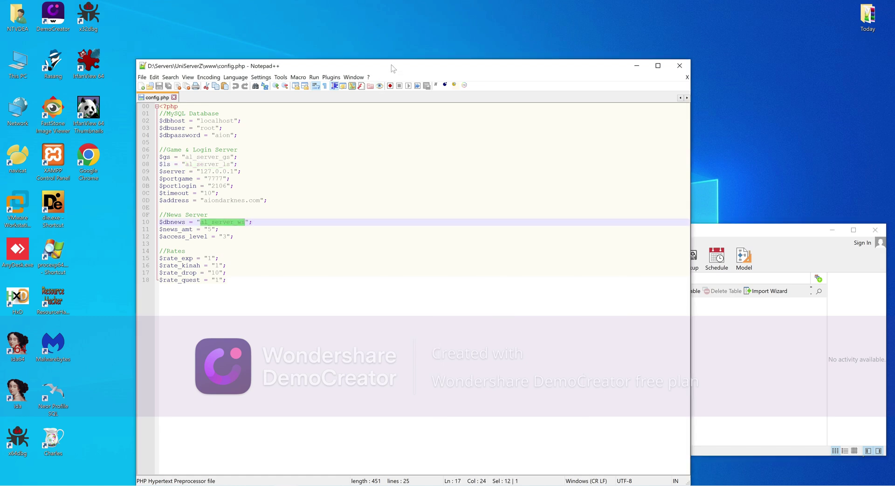
drag(352, 66, 264, 64)
click(622, 242)
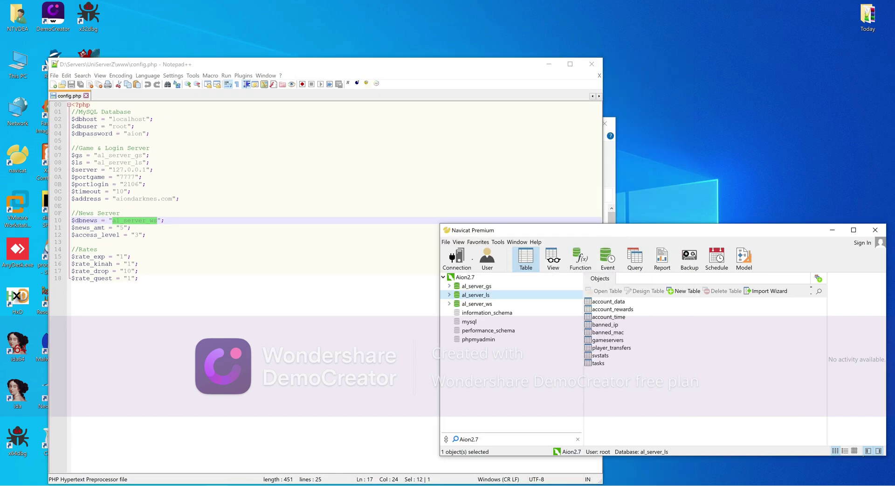
Delete 'darknes' so the address reads aion.com, check the credentials, and save config.php
drag(131, 198, 160, 199)
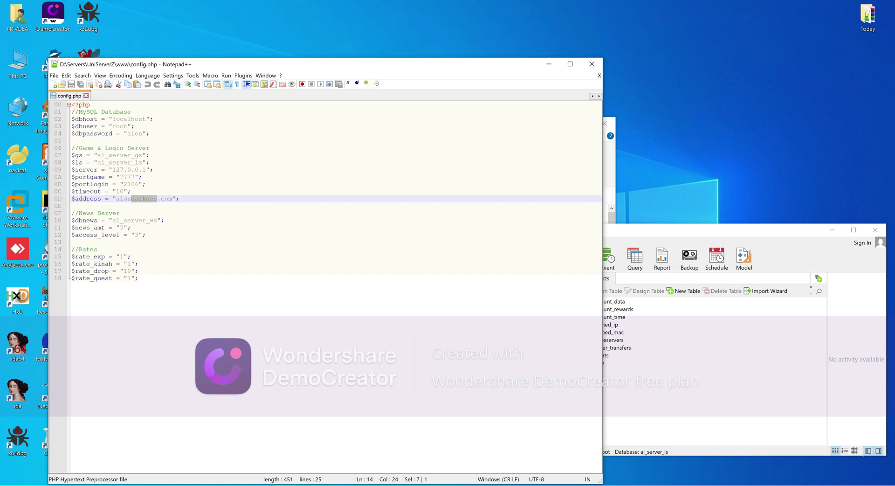
key(BackSpace)
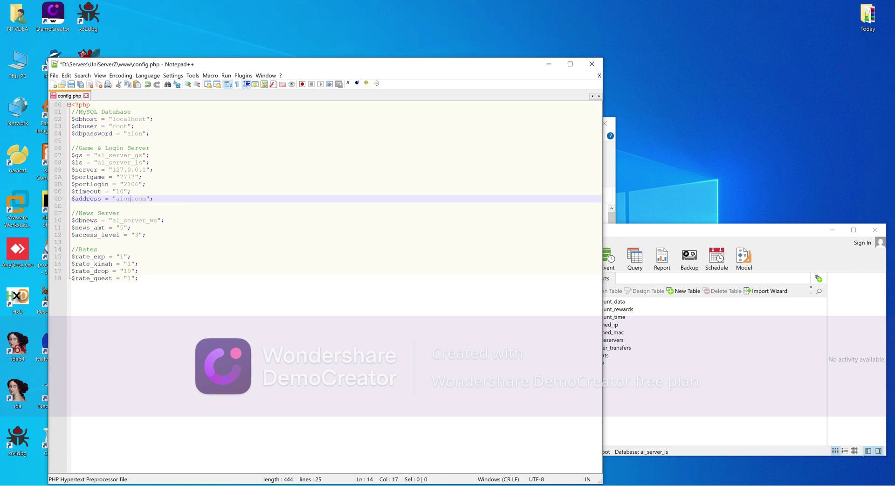
drag(142, 134, 127, 133)
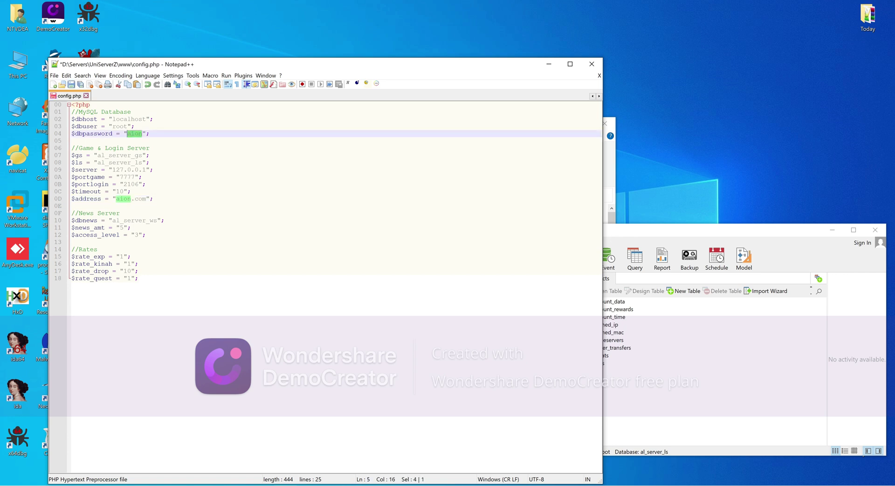
click(648, 233)
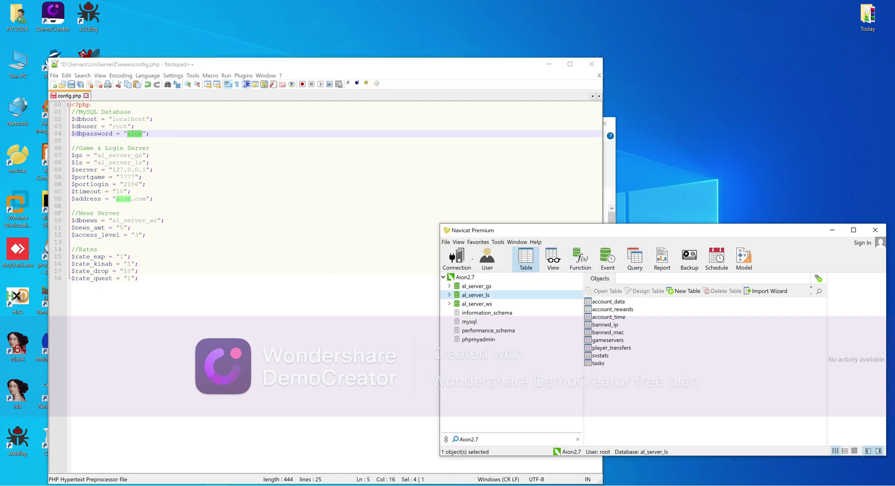
drag(127, 126, 146, 119)
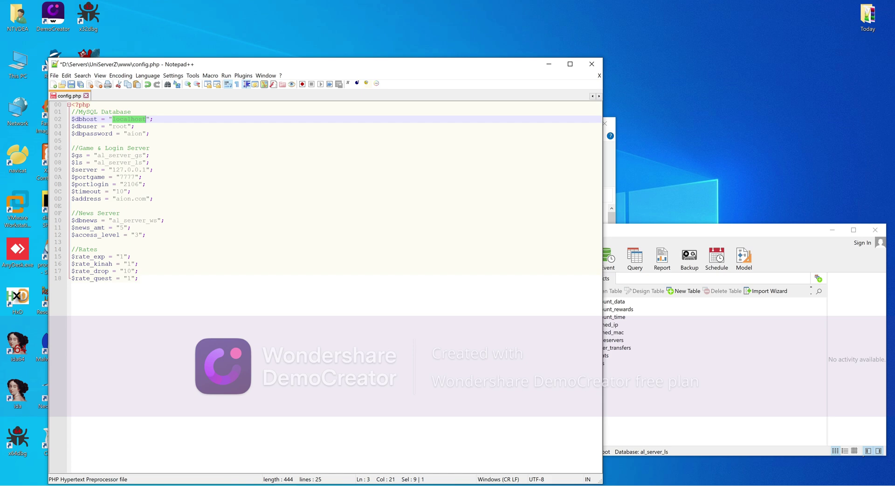
click(71, 85)
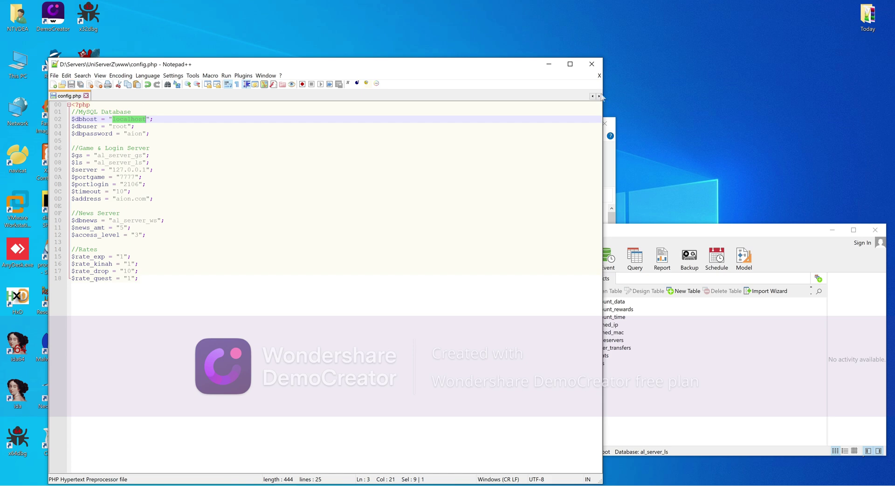
key(alt+F4)
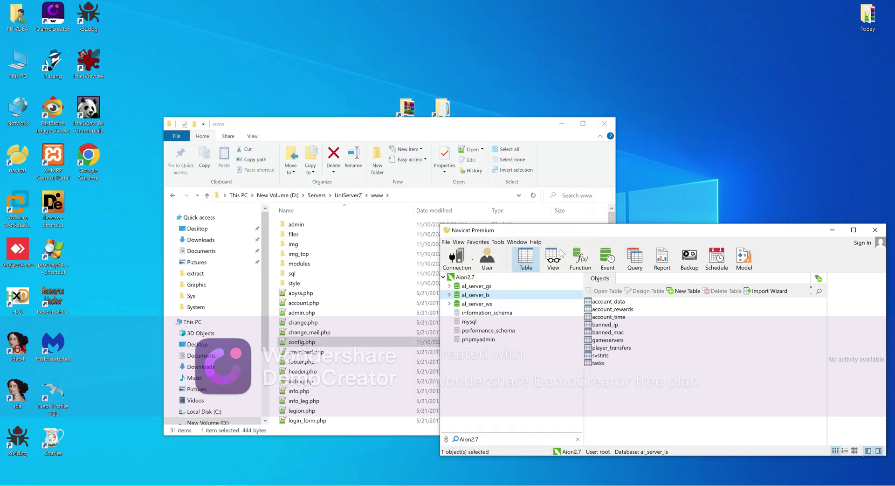
click(768, 485)
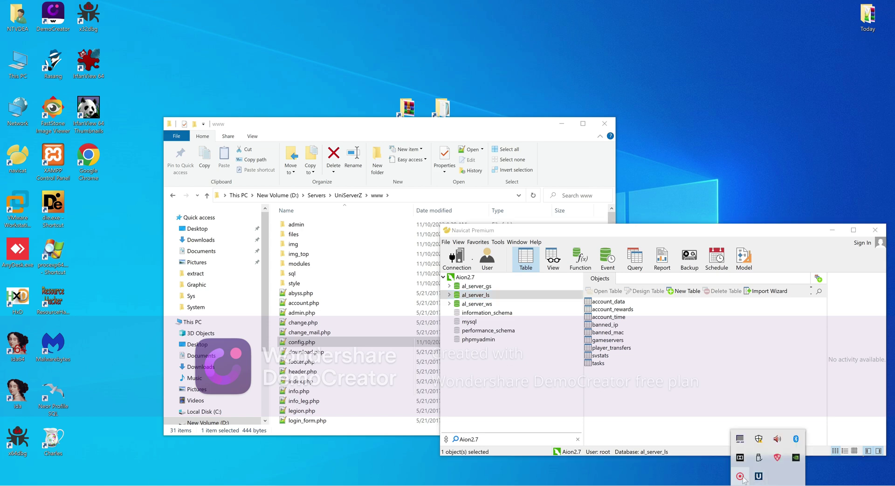
click(759, 476)
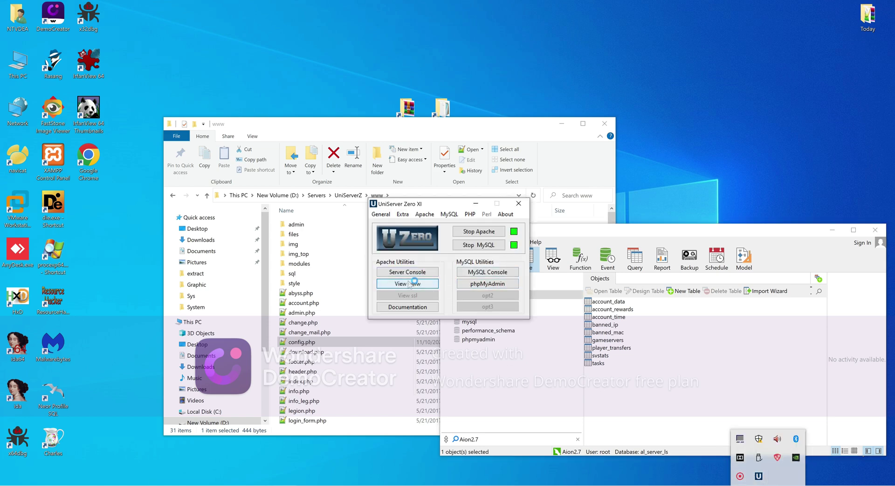
click(412, 283)
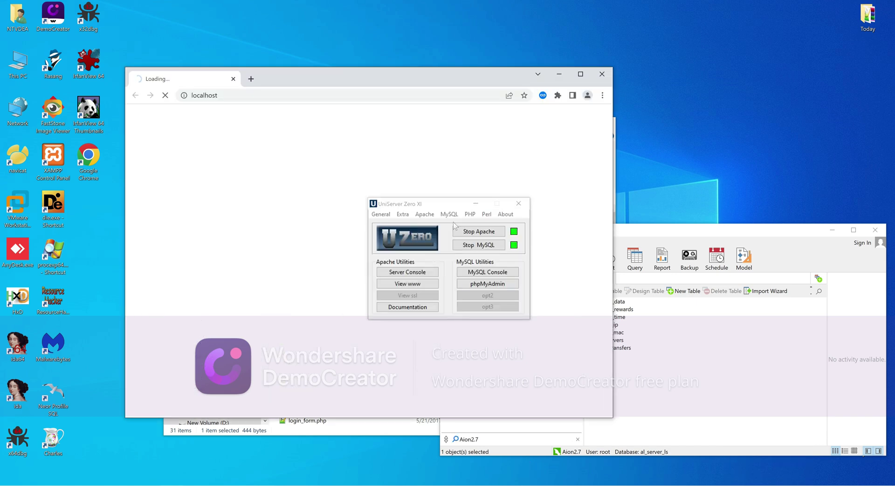
Minimize UniServer, bring Chrome back maximized, and go to the Create Account registration page
click(476, 203)
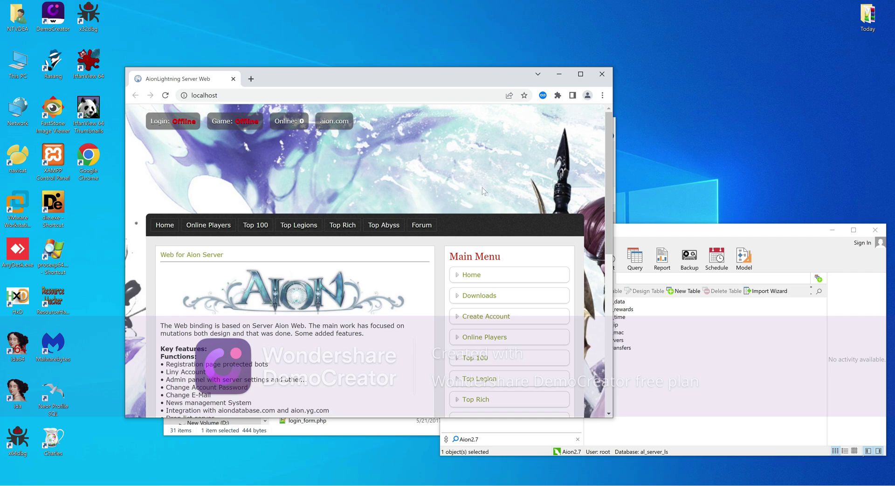
click(582, 73)
key(alt+Tab)
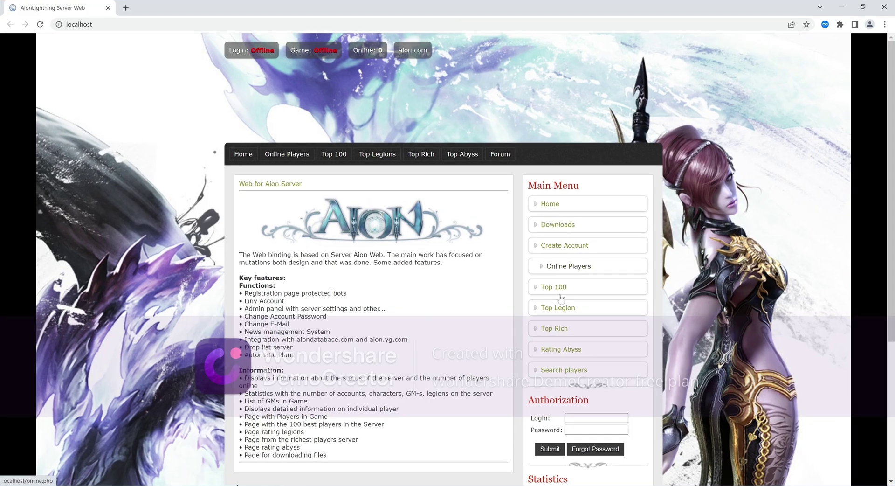
click(569, 252)
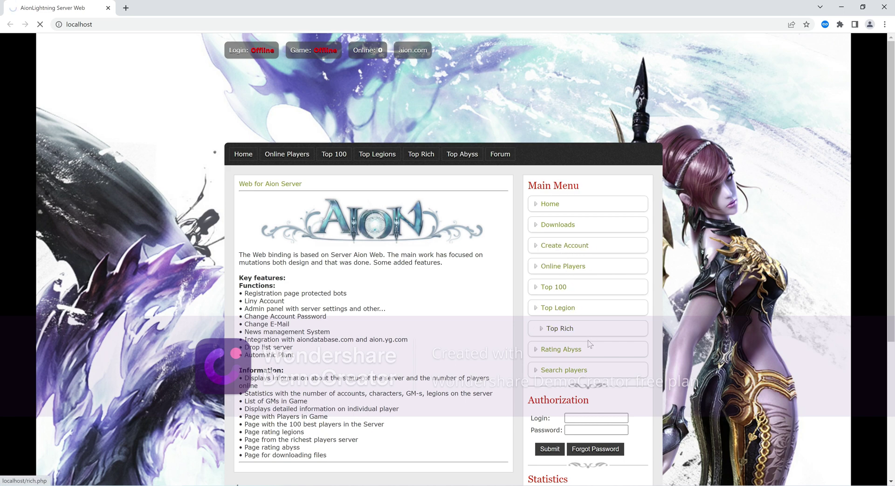
scroll(583, 381, down, 3)
scroll(582, 381, down, 2)
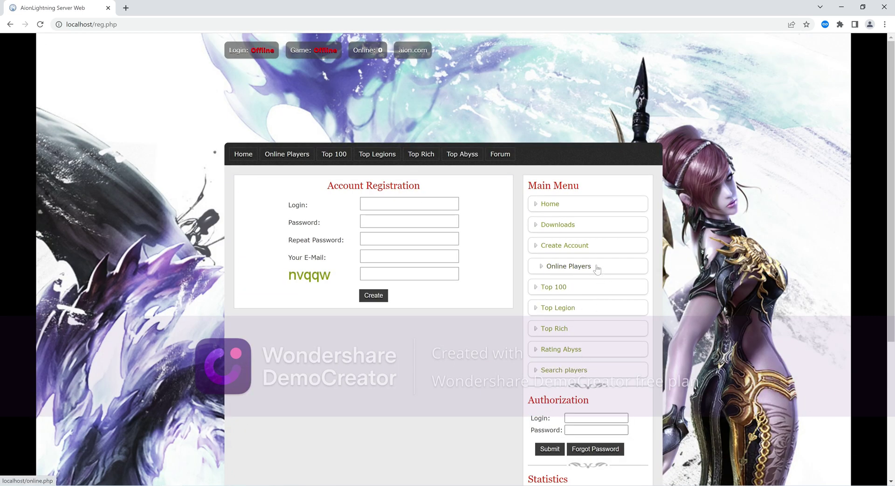
Register a new account by filling login, password, repeat password, e-mail and captcha
click(450, 204)
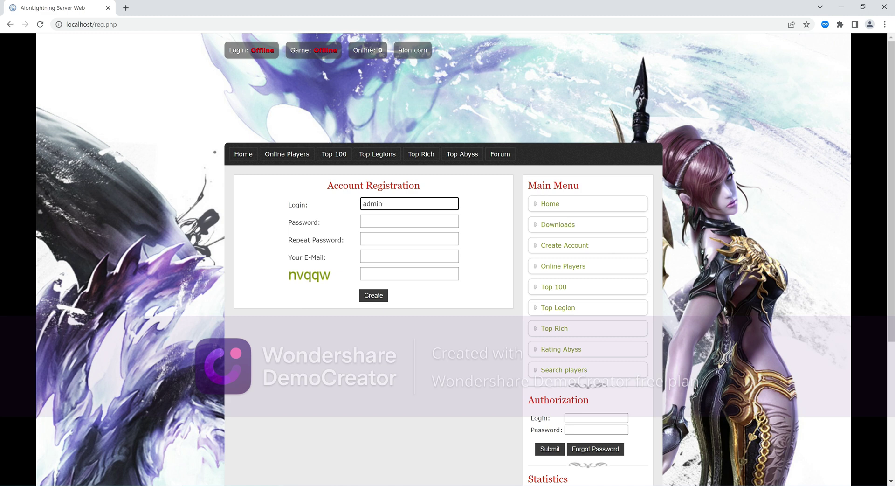
key(Tab)
text(ad)
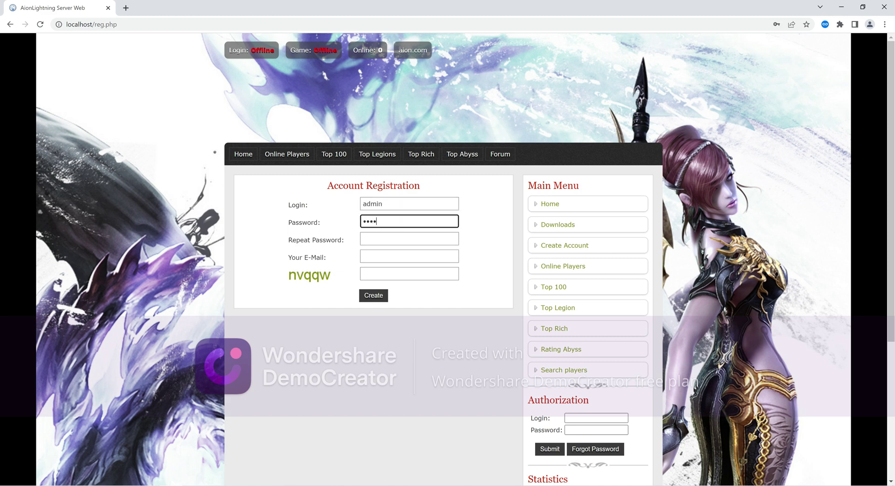
click(409, 238)
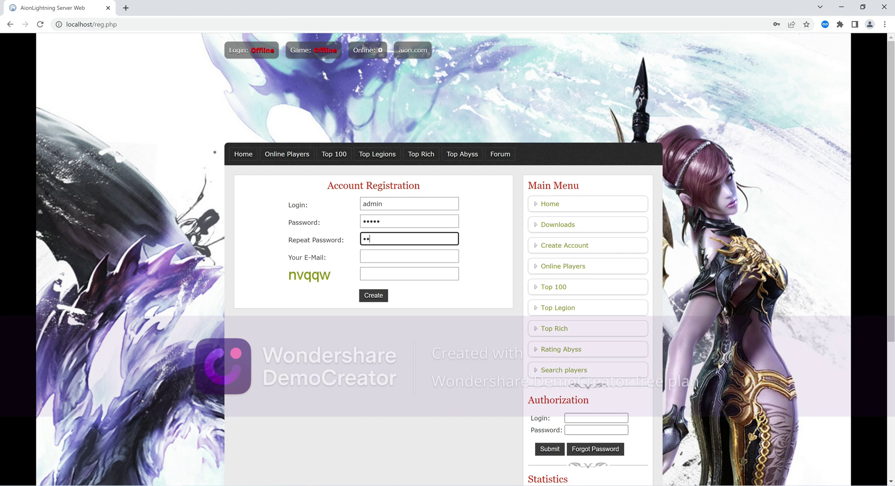
click(409, 256)
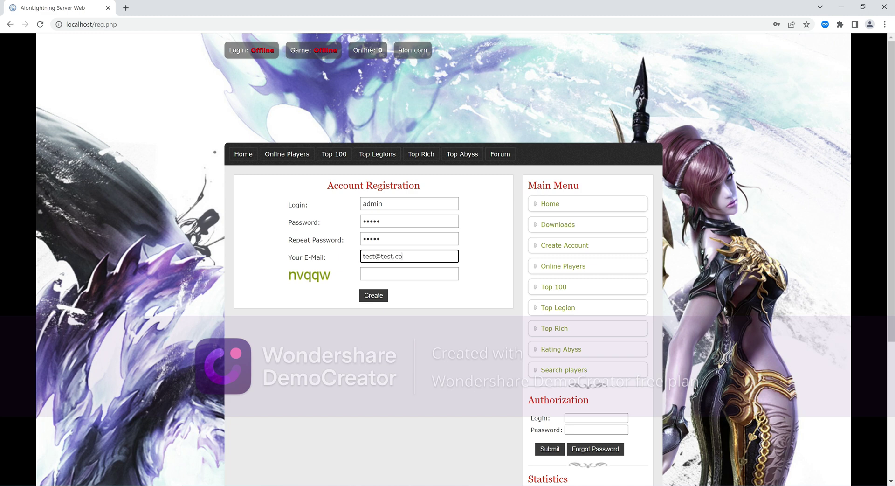
click(409, 273)
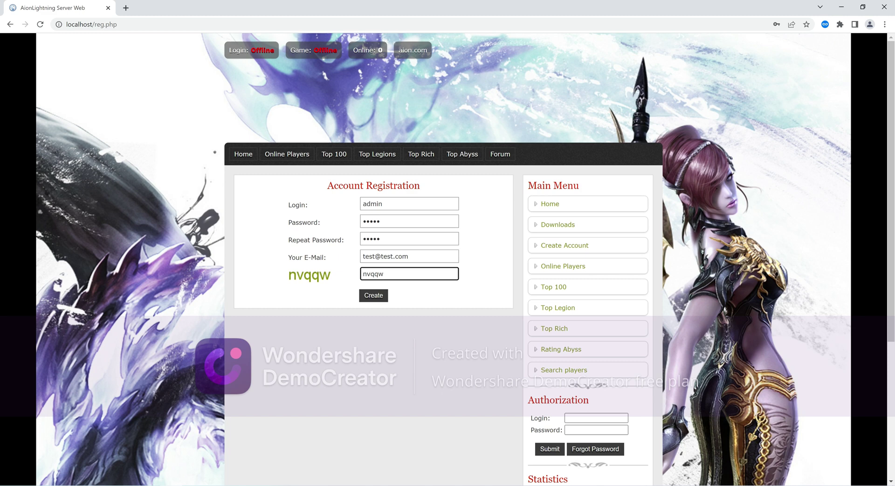
click(381, 298)
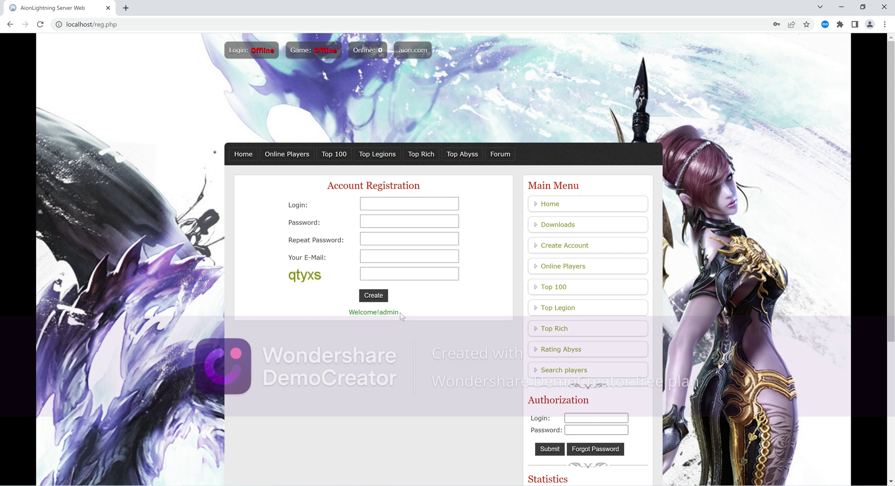
drag(400, 313, 348, 311)
scroll(530, 333, down, 2)
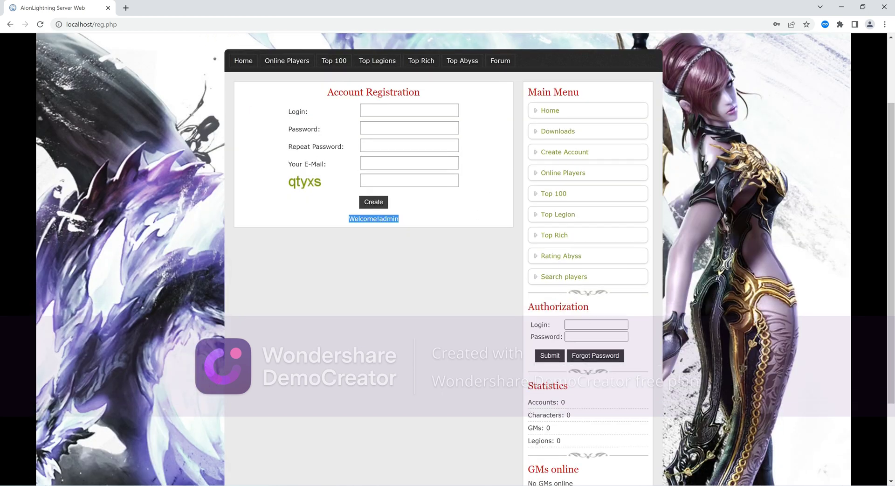
Sign in under Authorization with the new account's saved credentials
click(592, 325)
click(599, 344)
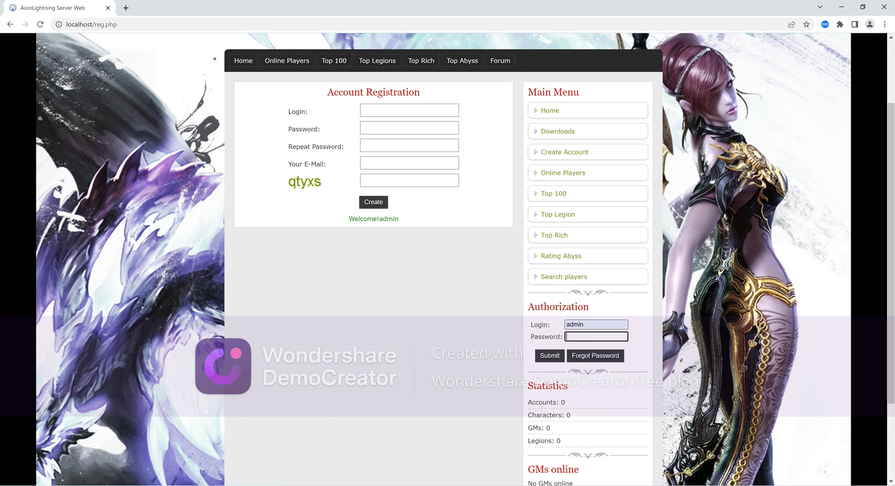
click(550, 356)
scroll(715, 214, down, 1)
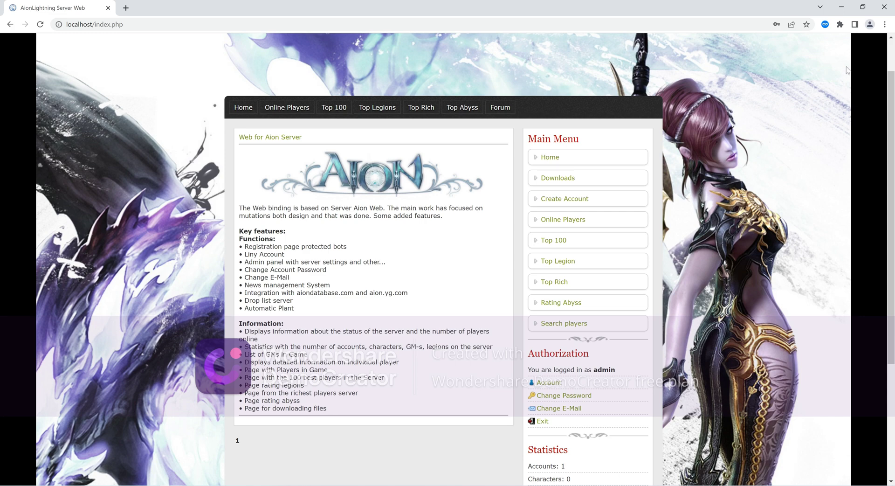
Open the account_data table of al_server_ls in Navicat
click(841, 6)
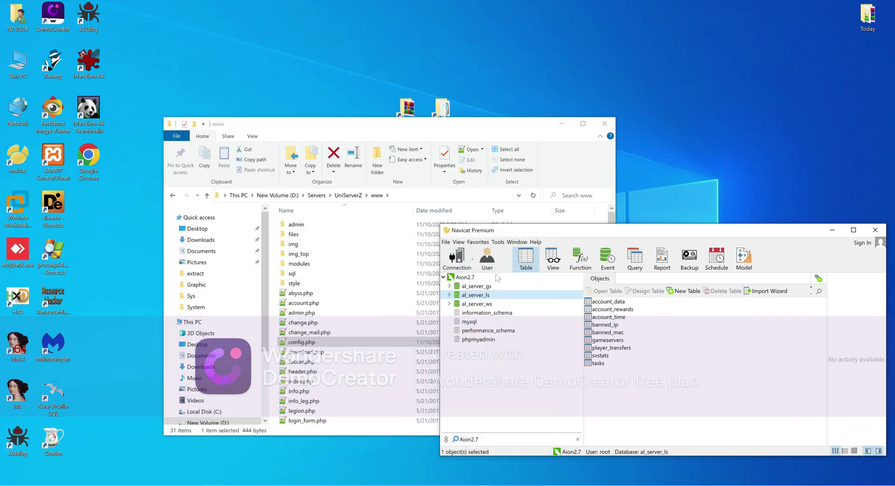
click(832, 229)
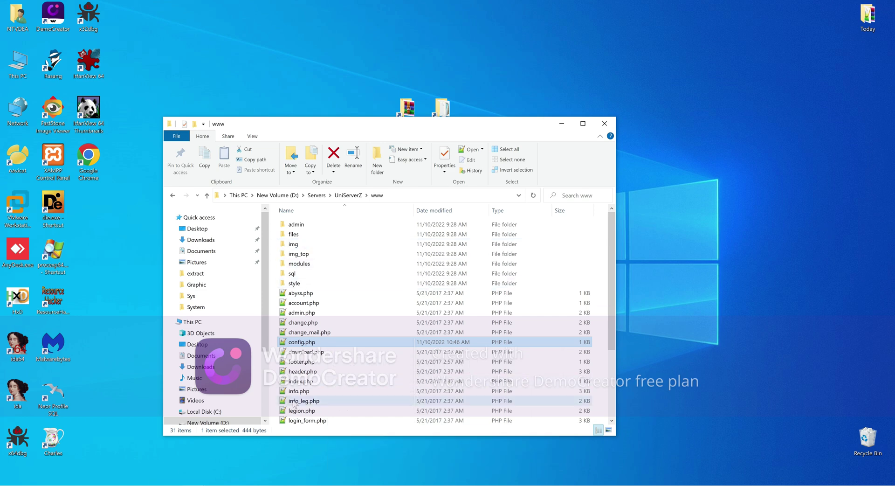
key(alt+Tab)
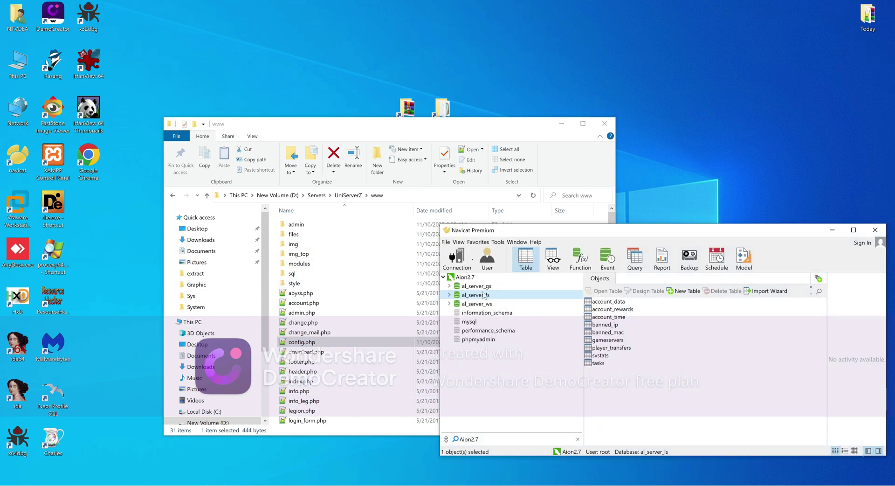
double_click(482, 295)
click(604, 302)
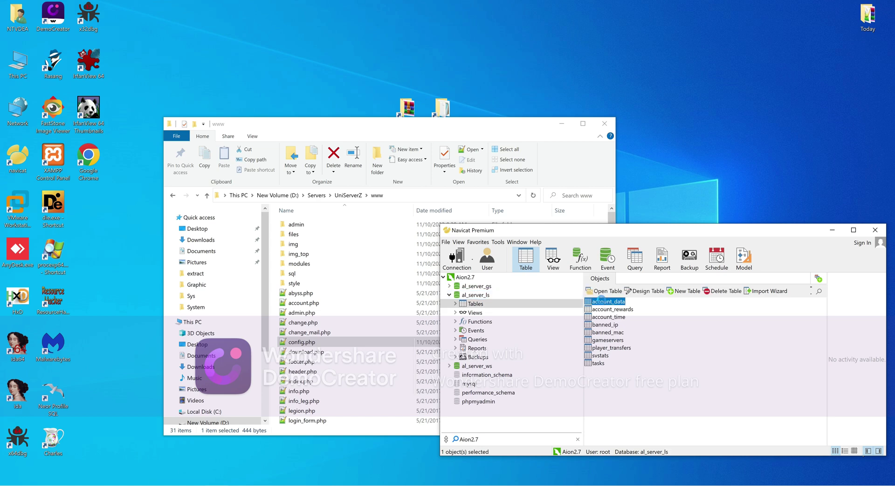
double_click(589, 301)
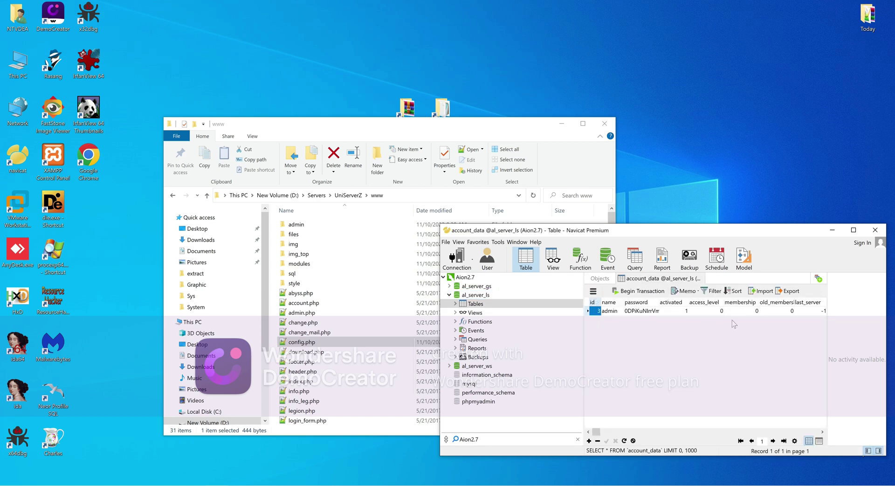
Change the new account's access_level from 0 to 3, commit, and minimize Navicat
click(724, 310)
text(0)
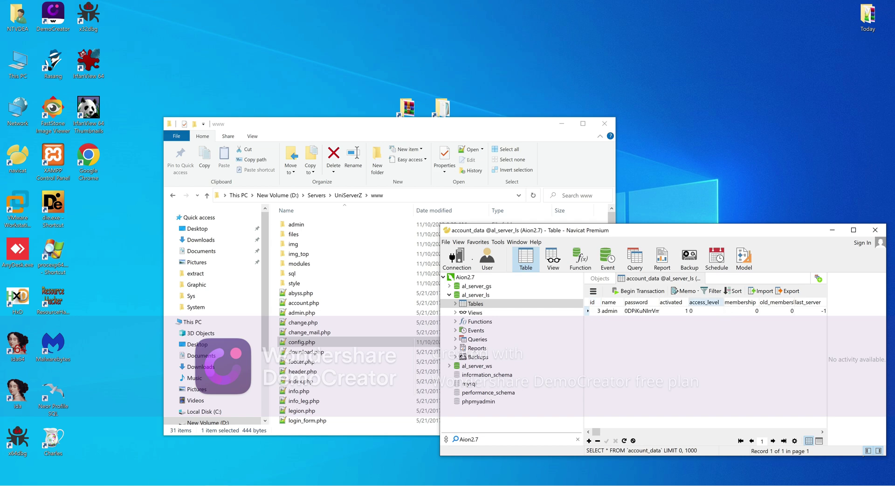
key(BackSpace)
text(3)
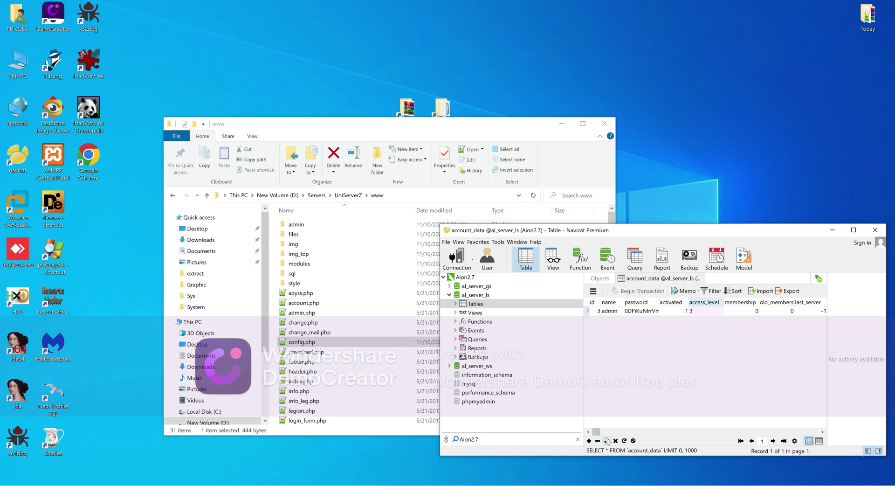
click(607, 441)
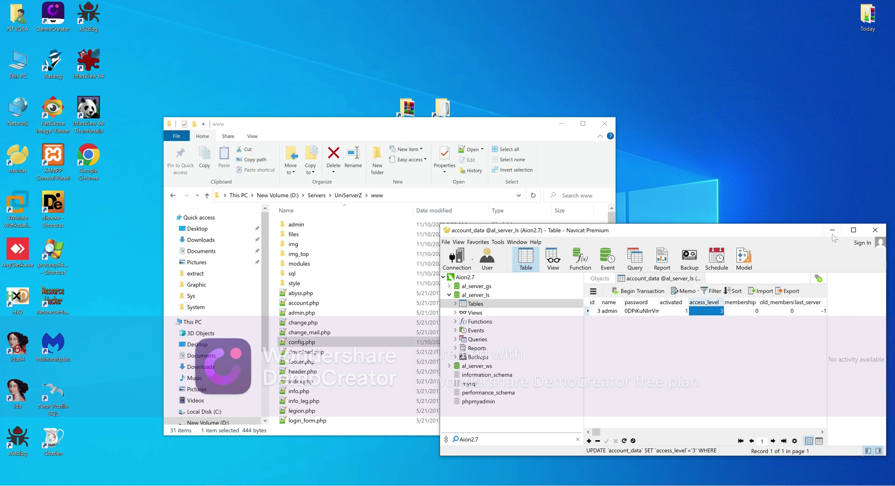
click(832, 233)
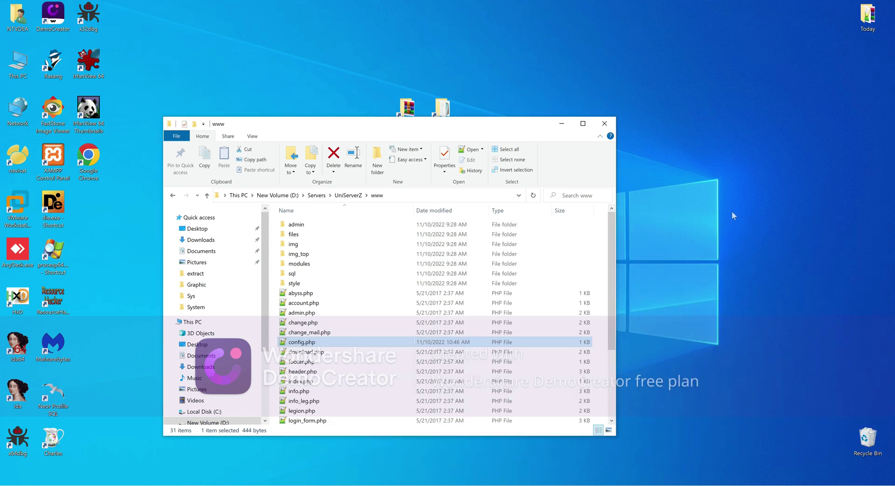
Open chatserver.properties from Servers\AL-Chat\config in Notepad
click(317, 196)
click(304, 226)
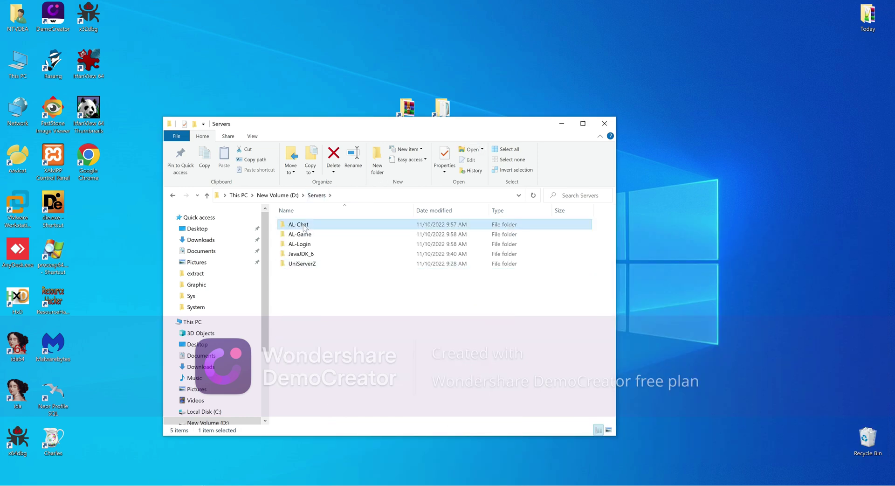
double_click(304, 226)
double_click(298, 225)
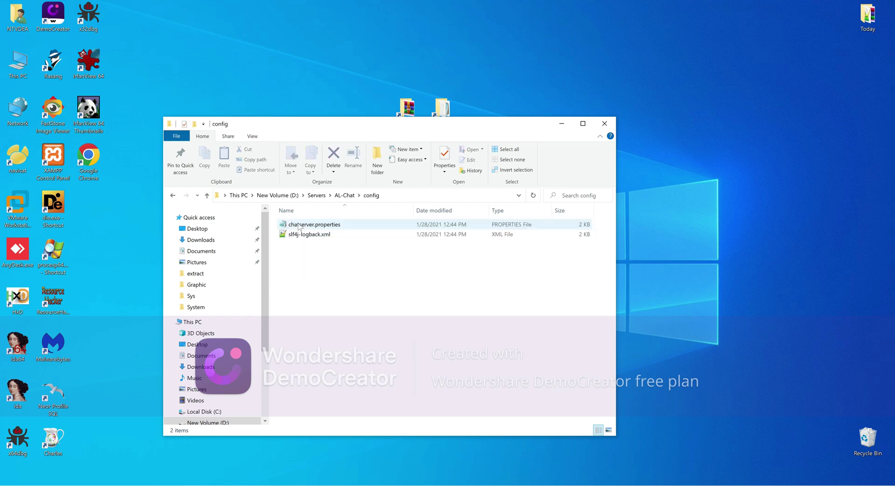
double_click(302, 227)
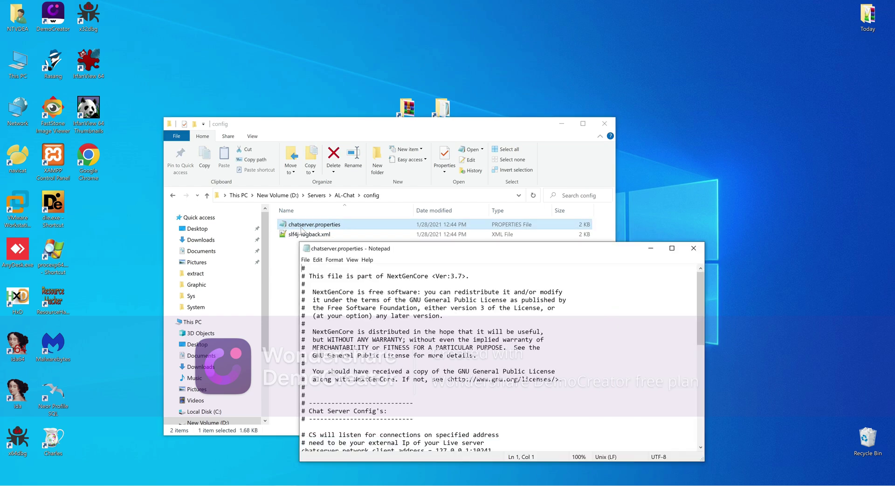
drag(469, 254, 489, 169)
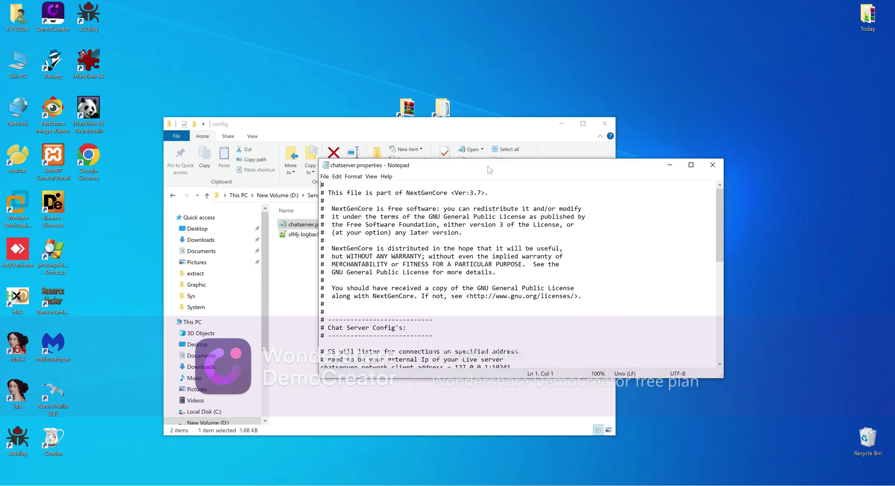
scroll(517, 275, down, 7)
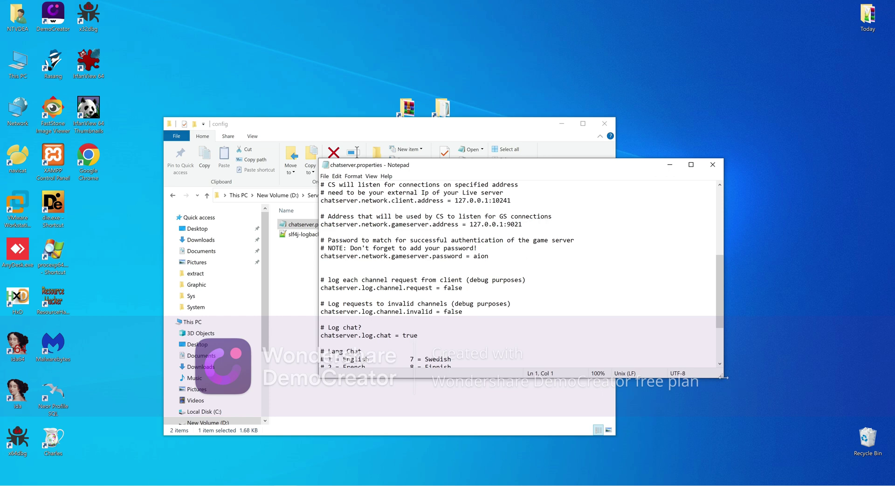
drag(723, 376, 758, 441)
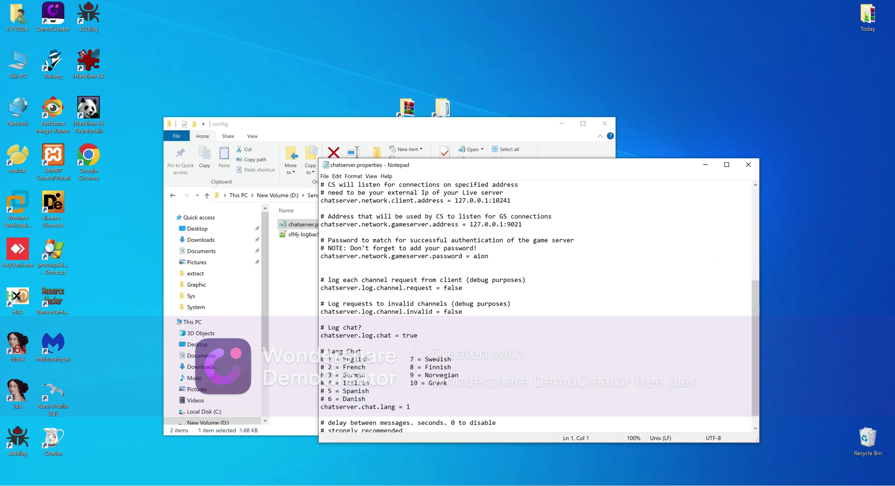
scroll(536, 307, up, 2)
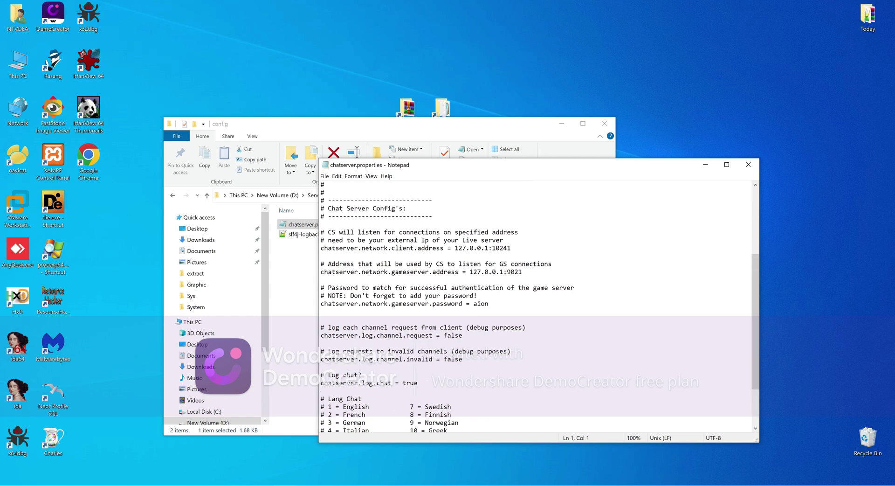
double_click(481, 304)
scroll(536, 307, down, 3)
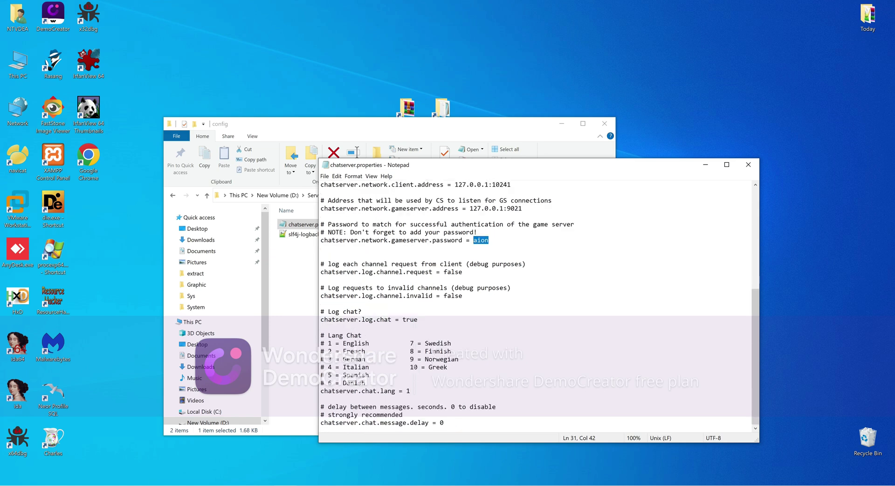
scroll(536, 308, up, 5)
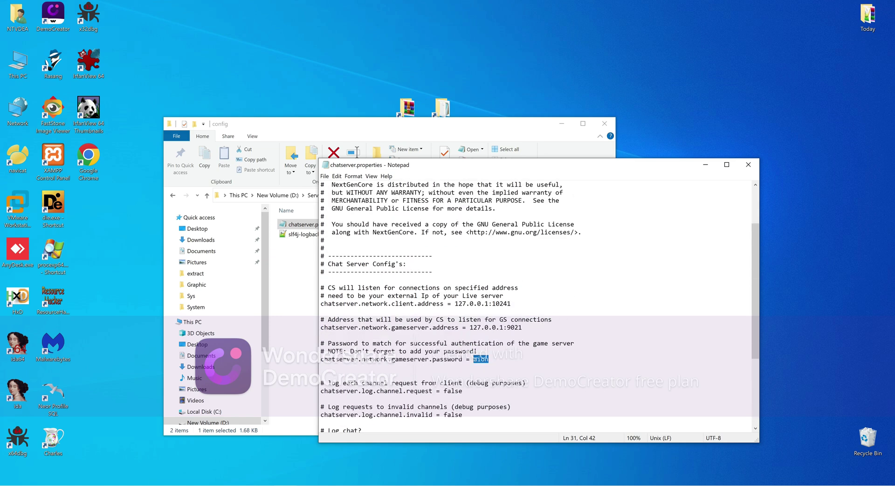
drag(523, 327, 321, 304)
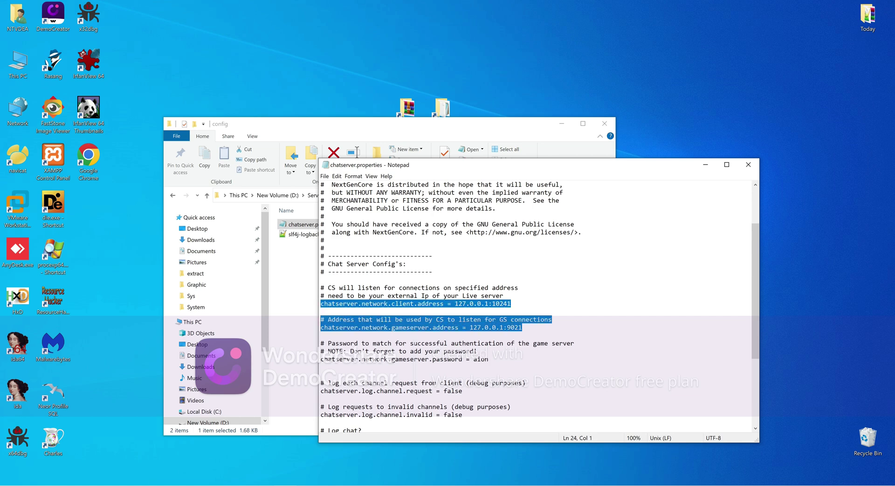
key(End)
click(748, 164)
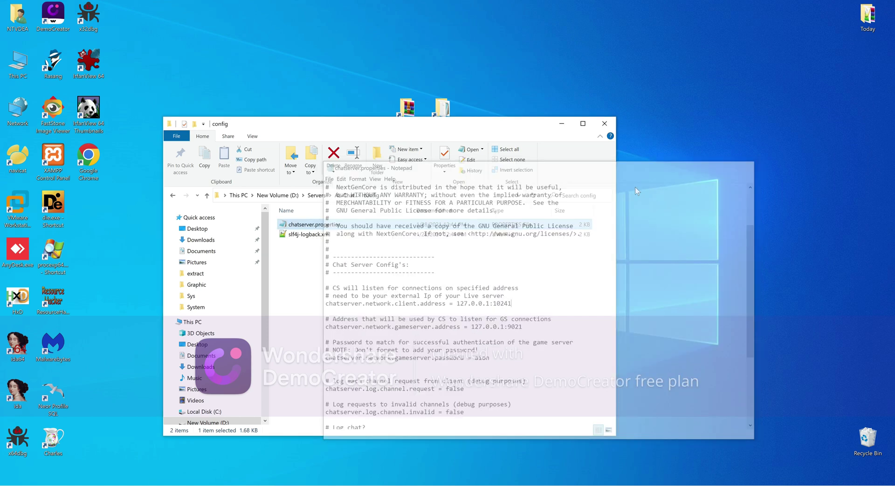
Open StartCS.bat from the AL-Chat folder for editing in Notepad
click(346, 195)
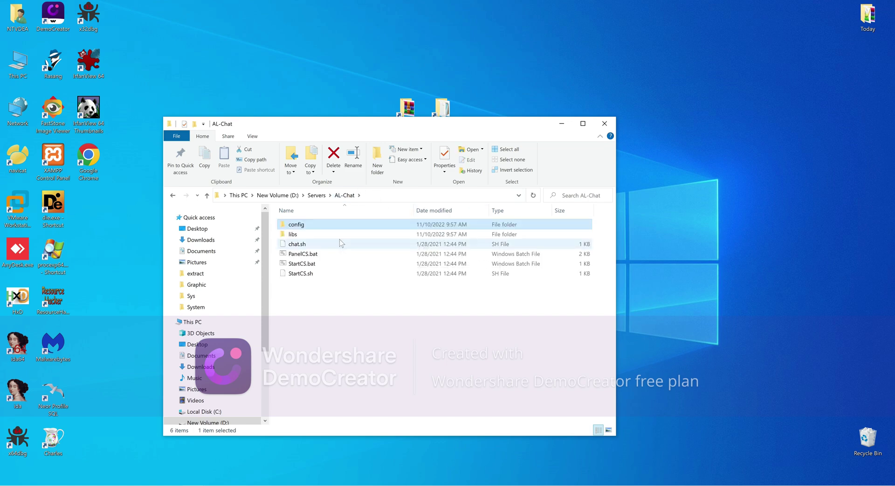
click(292, 263)
right_click(293, 263)
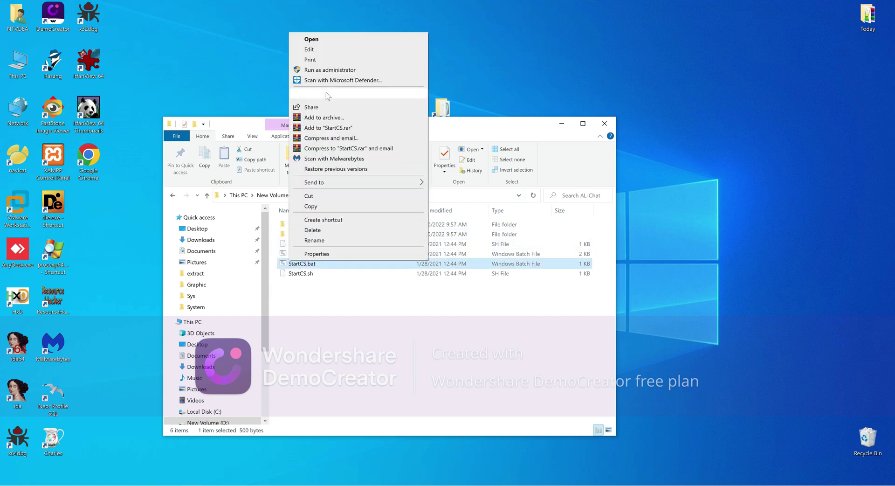
click(321, 50)
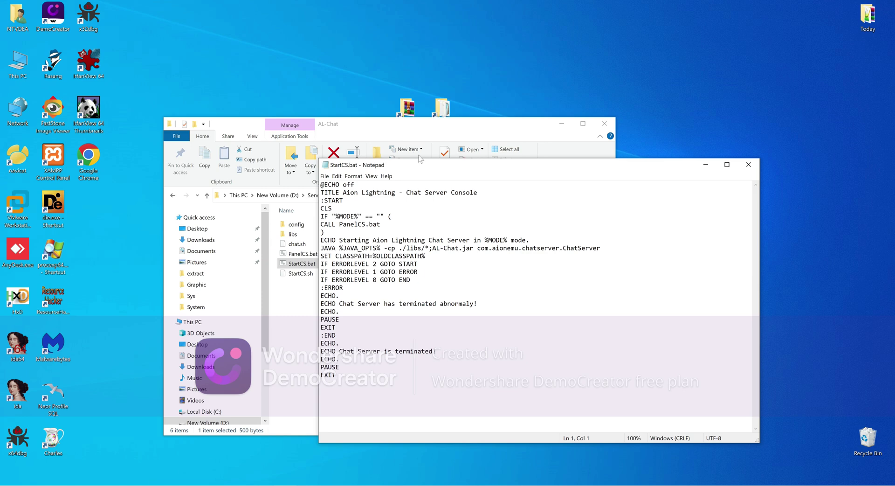
drag(418, 166, 525, 188)
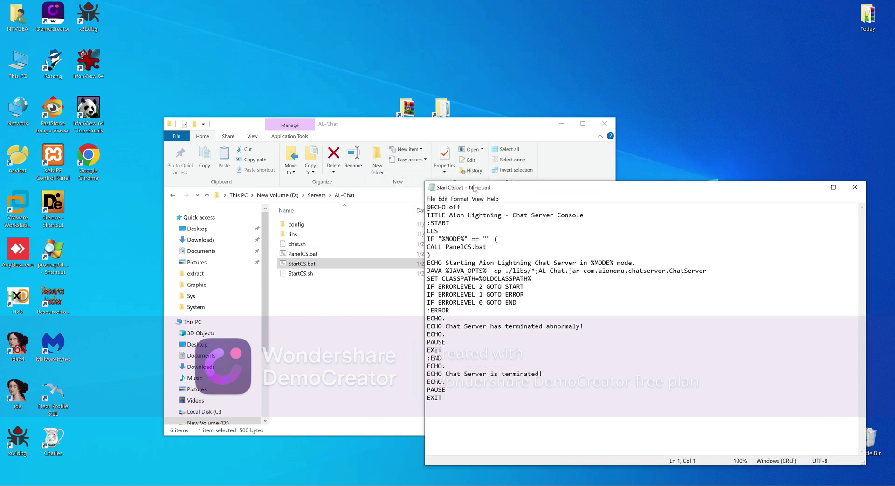
Navigate to Servers\JavaJDK_6\bin and select its full path in the address bar
click(313, 198)
click(314, 196)
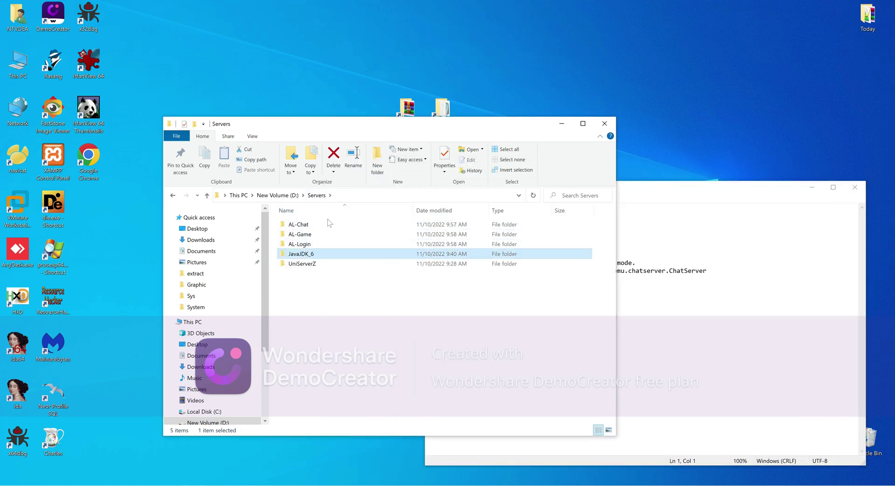
double_click(303, 254)
double_click(298, 225)
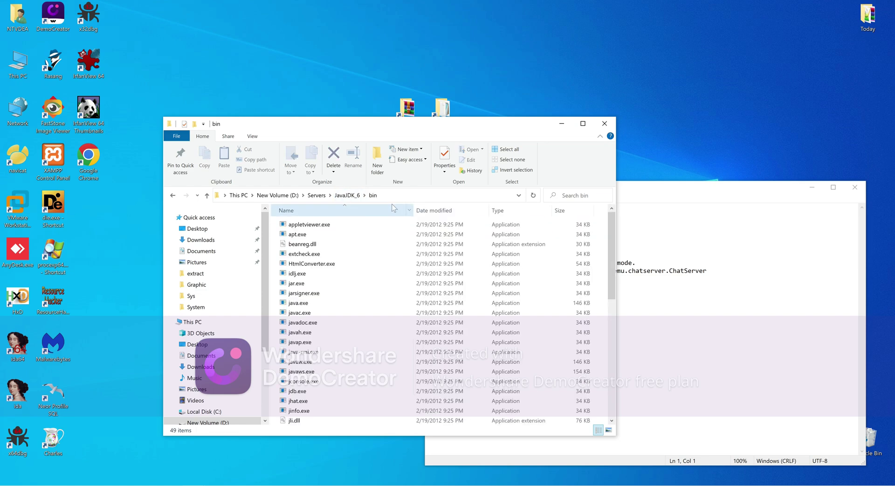
click(408, 198)
key(ctrl+c)
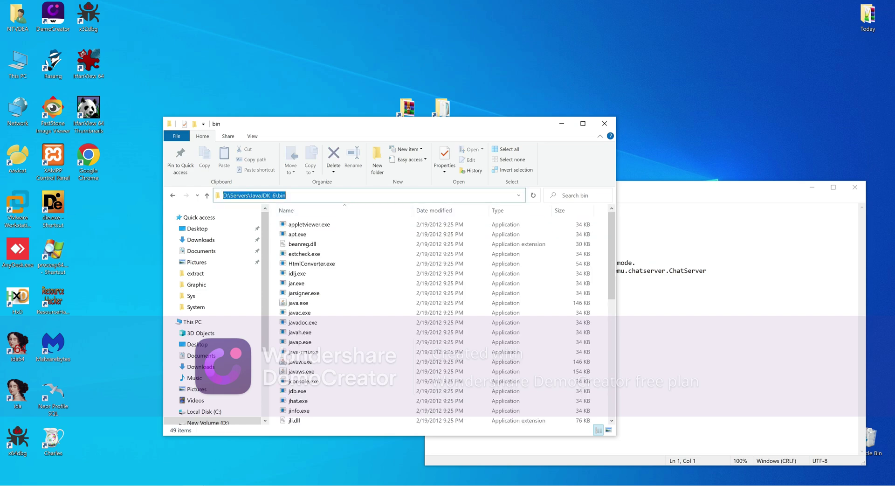
Add a PATH=D:\Servers\JavaJDK_6\bin line under :START and save StartCS.bat
click(657, 270)
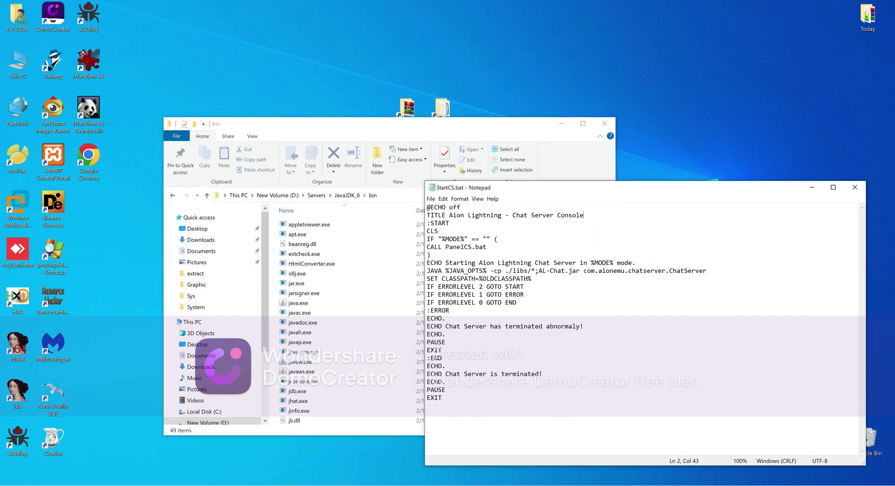
key(Return)
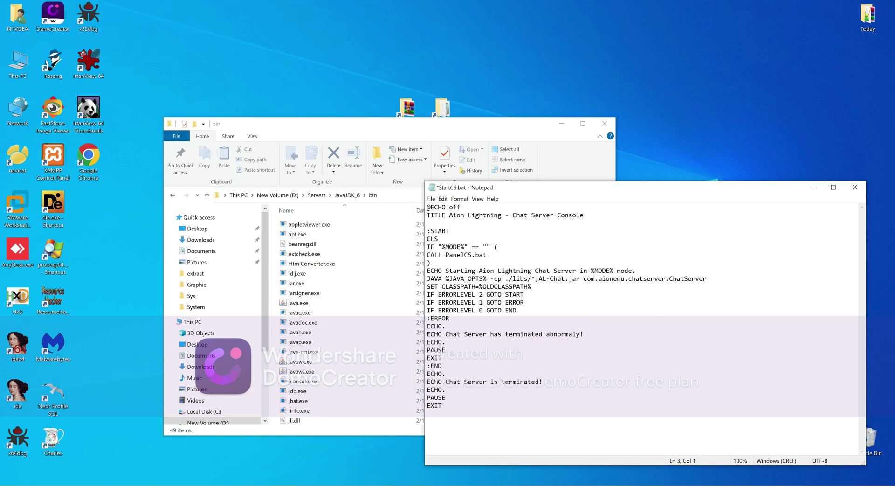
key(Delete)
key(End)
key(Return)
text(PATH=)
key(ctrl+v)
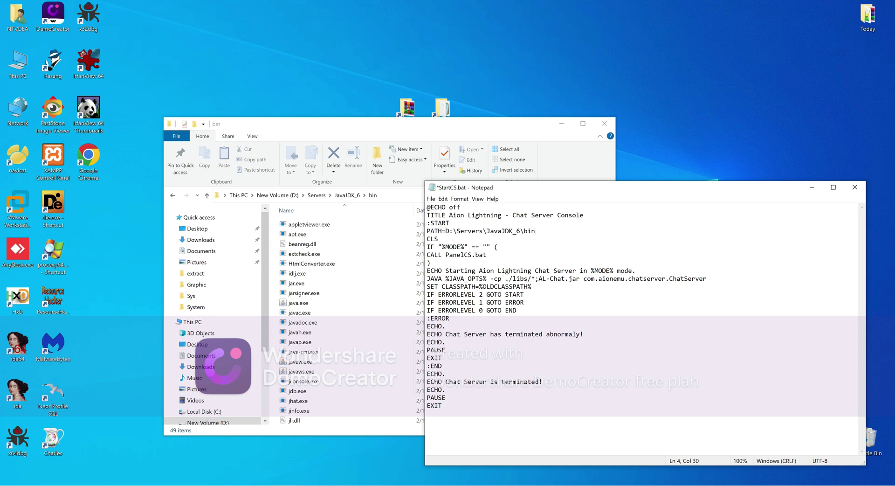
click(855, 186)
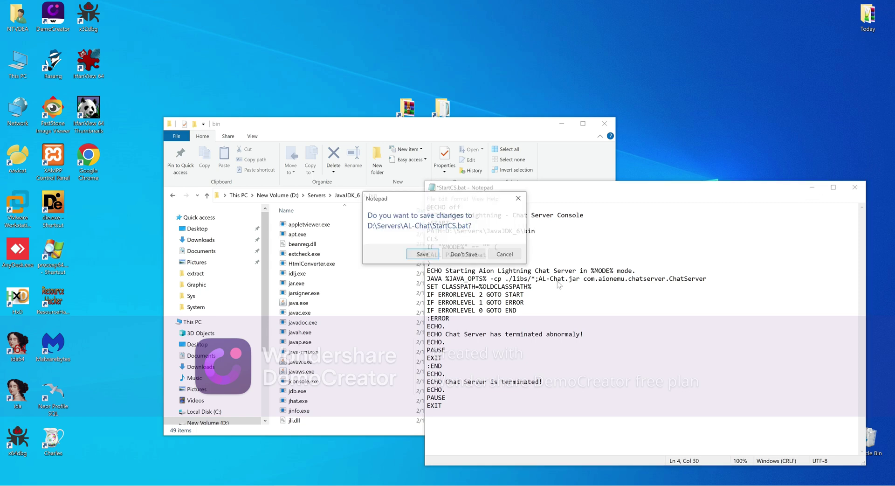
click(423, 254)
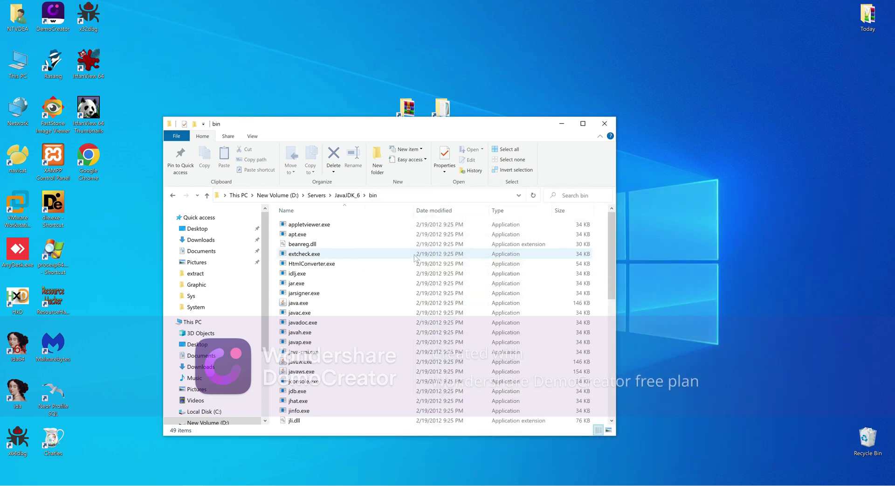
Run AL-Chat's StartCS.bat in Development mode (option 1) and minimize its console
click(317, 195)
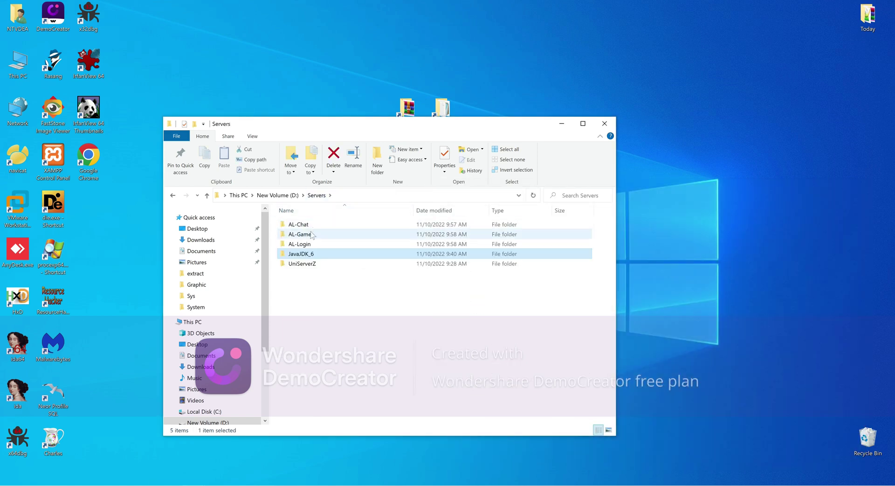
double_click(304, 227)
double_click(298, 263)
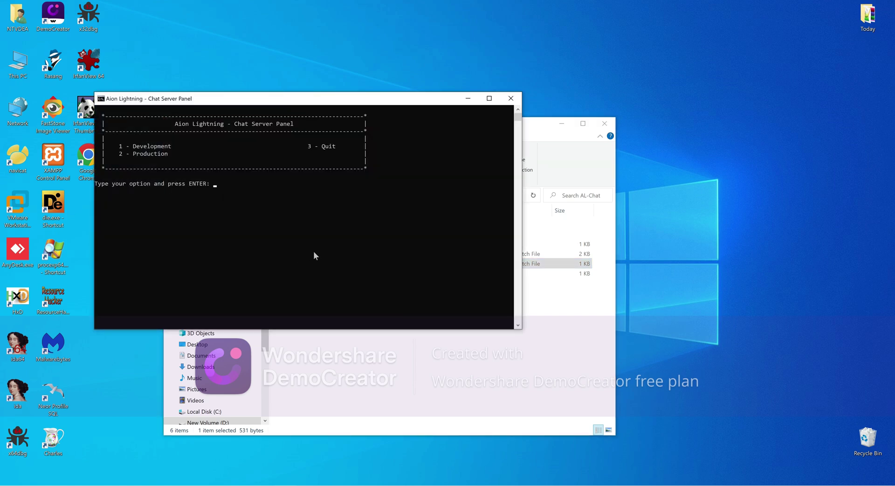
text(1)
key(Return)
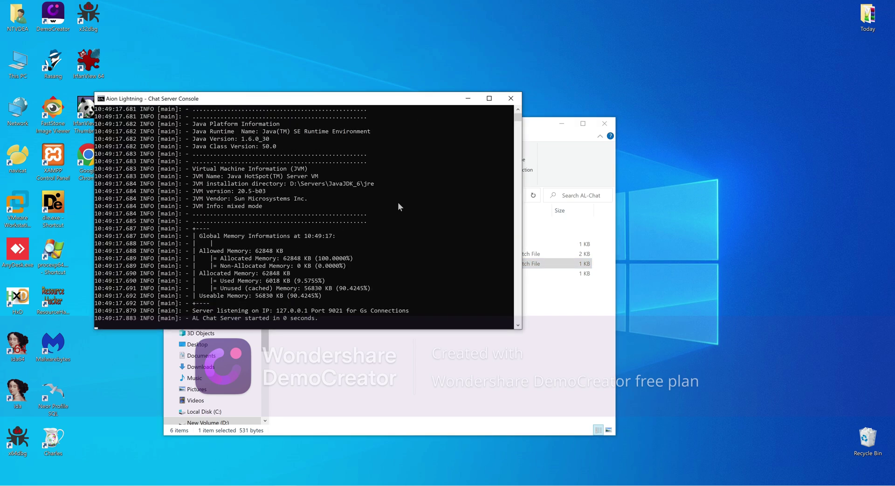
click(468, 98)
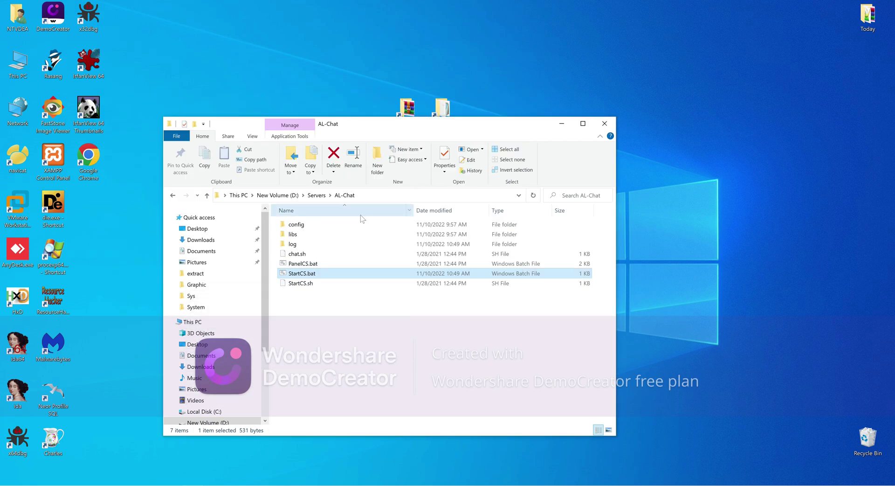
Open database.properties from AL-Login\config\network in Notepad
click(317, 195)
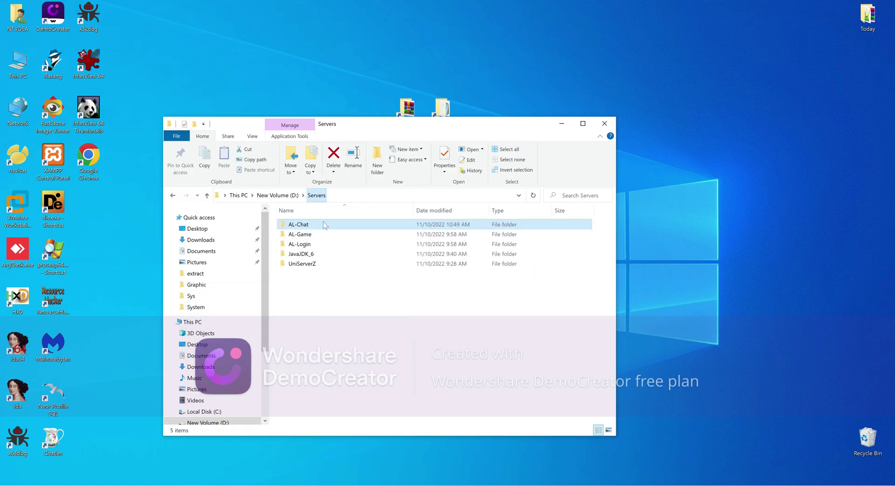
double_click(301, 245)
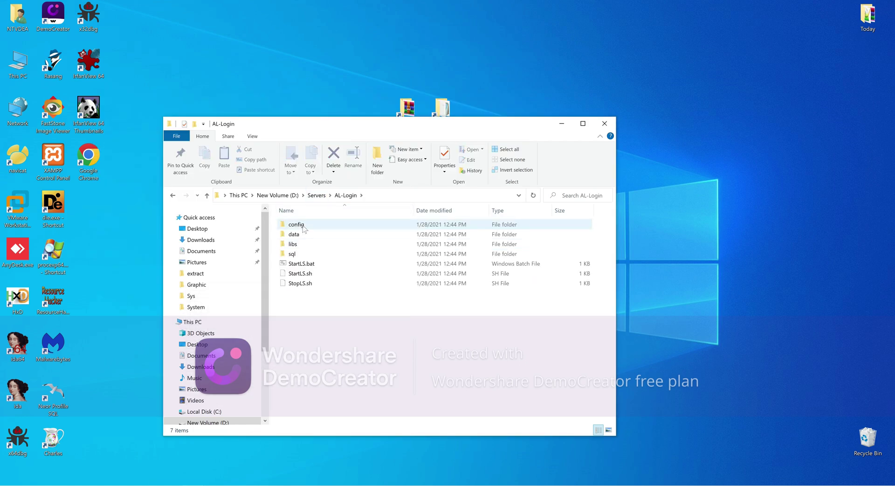
click(303, 228)
double_click(303, 228)
double_click(306, 227)
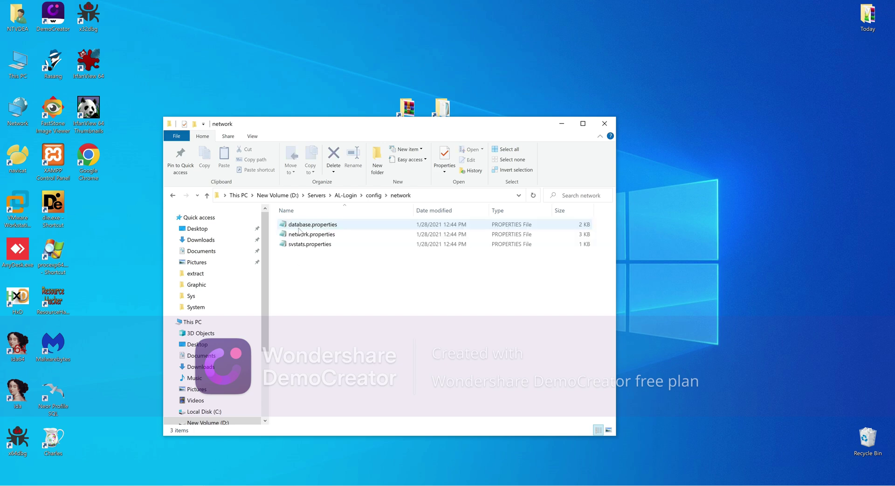
key(Down)
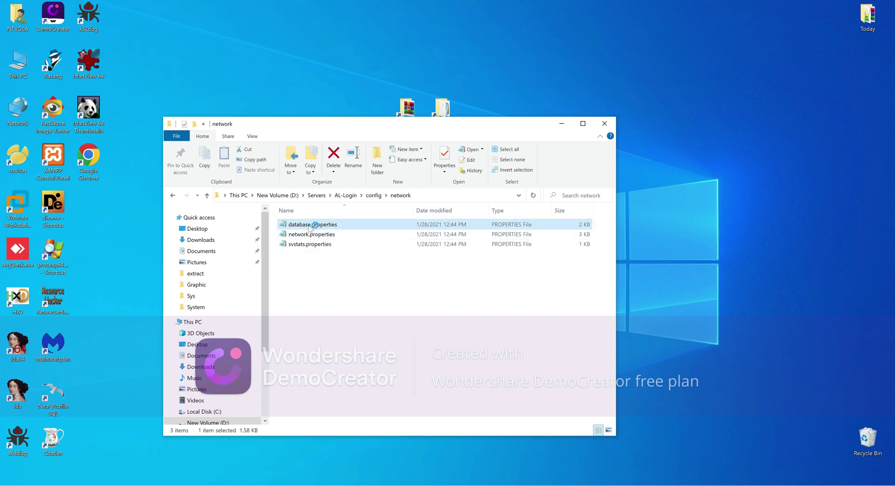
key(Return)
Verify the URL uses al_server_ls with user root and the password, then close unedited
drag(553, 192, 460, 140)
scroll(548, 277, down, 1)
drag(540, 322, 494, 322)
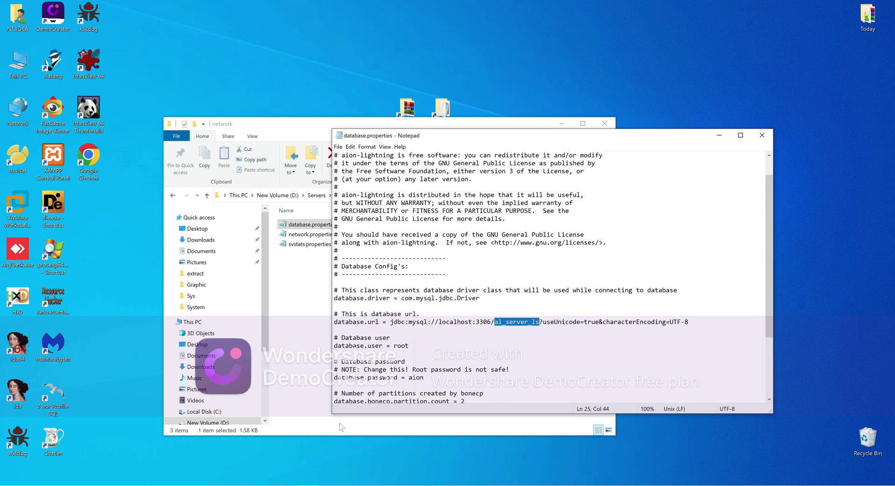
key(alt+Tab)
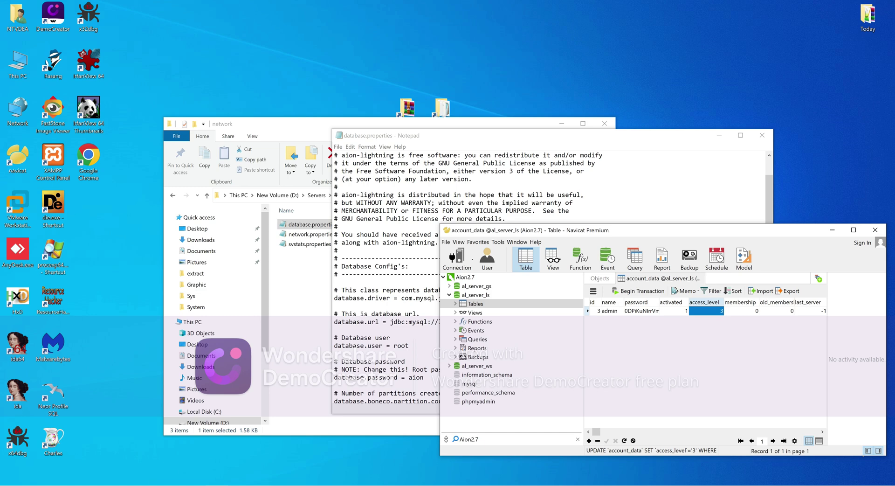
key(super+Down)
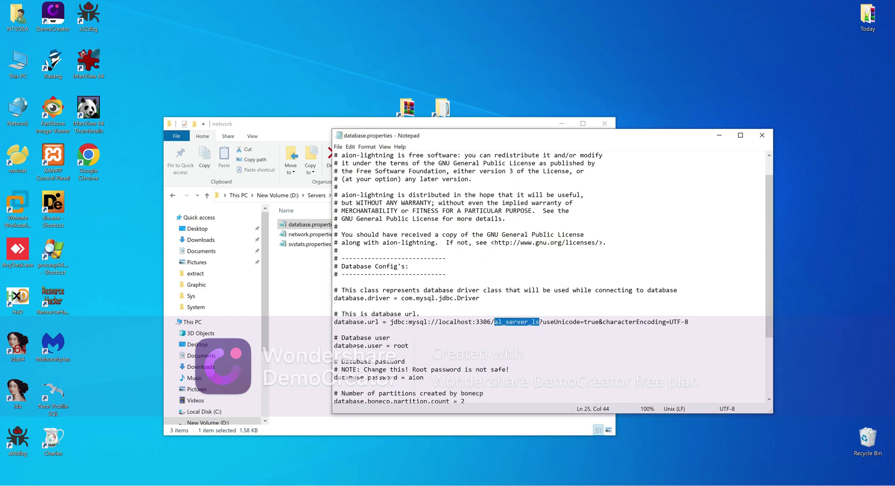
drag(409, 346, 394, 345)
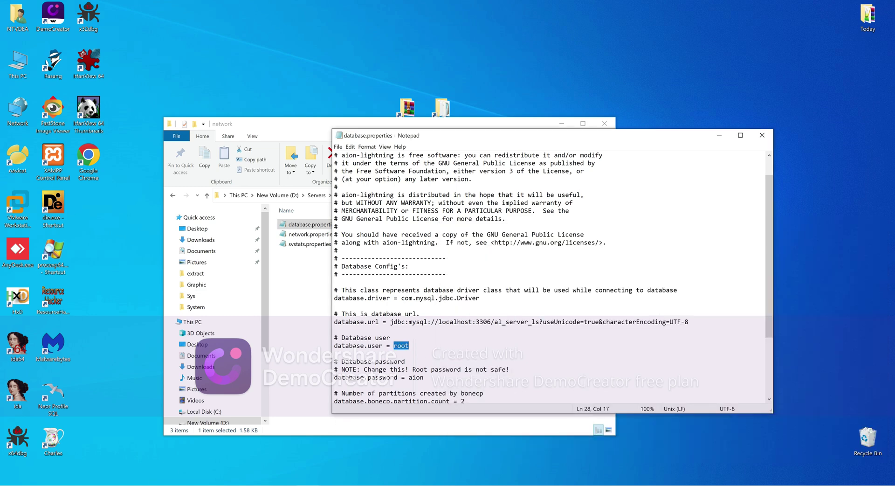
drag(424, 377, 409, 377)
scroll(409, 377, down, 4)
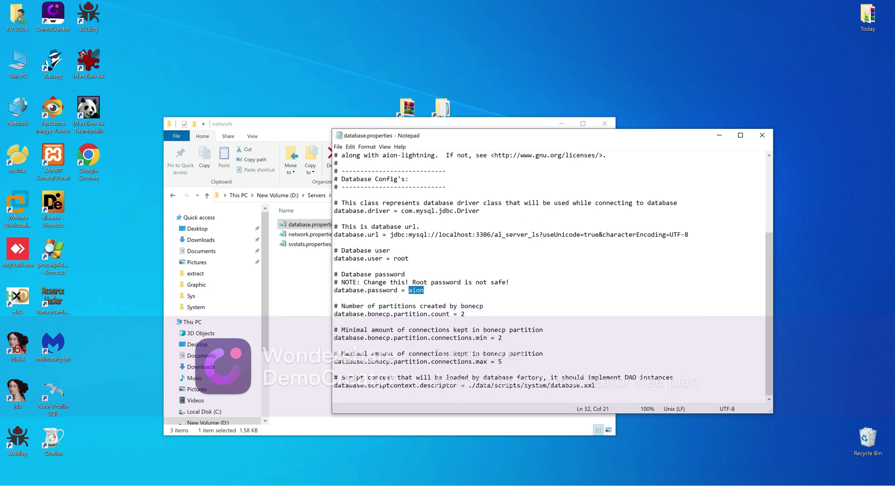
click(762, 135)
Set loginserver.accounts.autocreate to false in network.properties and save it on closing
double_click(325, 235)
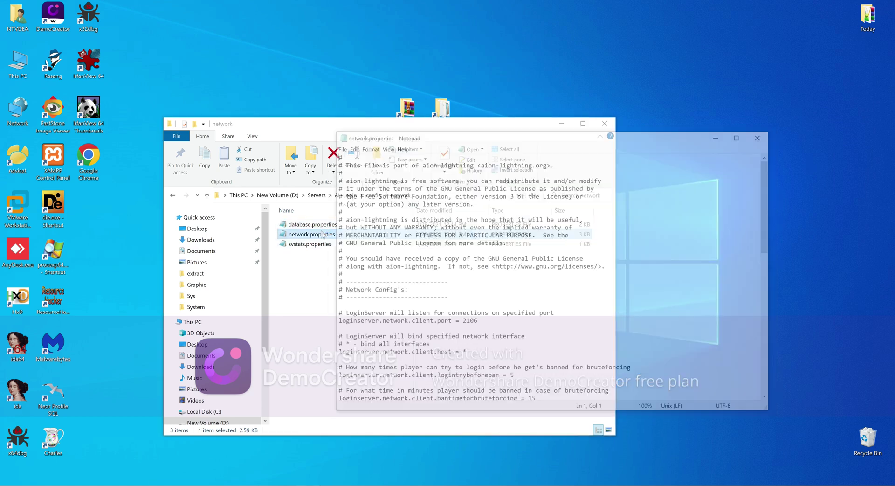
scroll(550, 278, down, 1)
scroll(550, 277, down, 2)
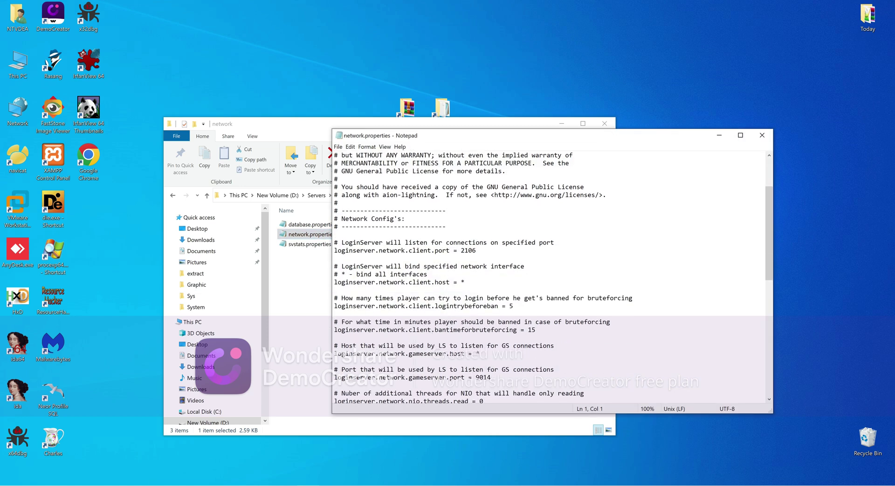
scroll(550, 278, down, 1)
scroll(550, 277, down, 6)
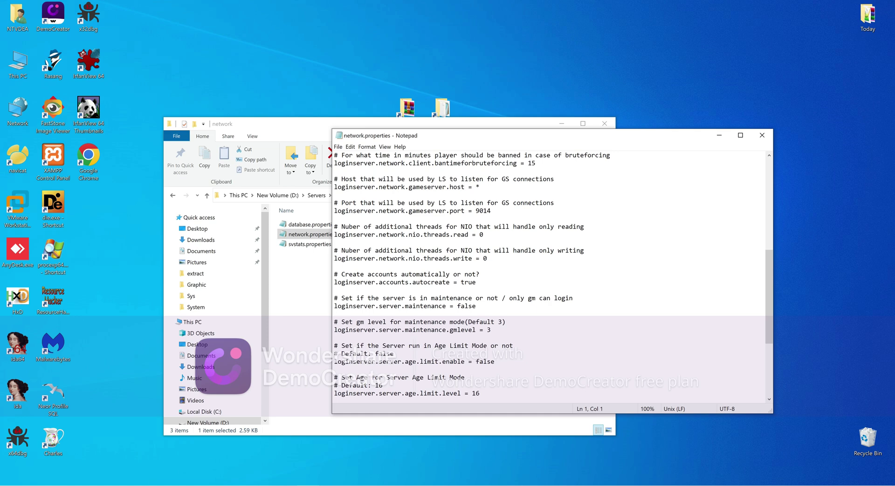
drag(461, 282, 476, 282)
text(false)
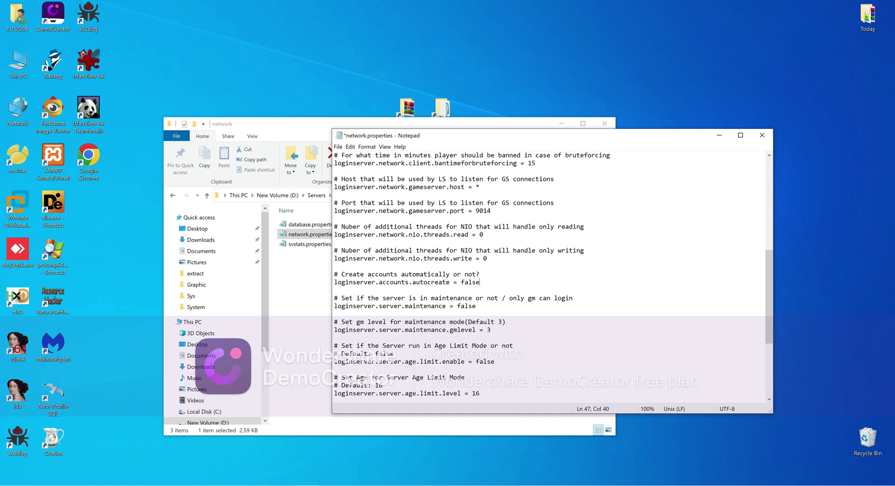
scroll(550, 278, down, 2)
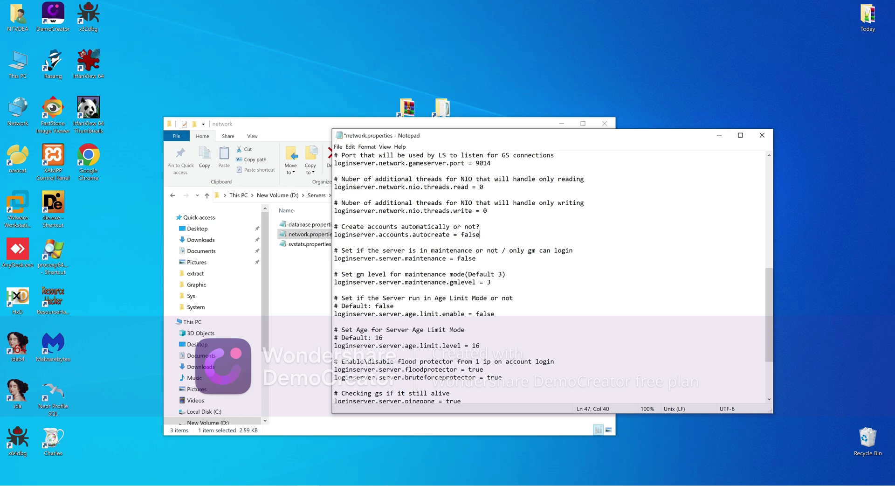
scroll(550, 278, down, 3)
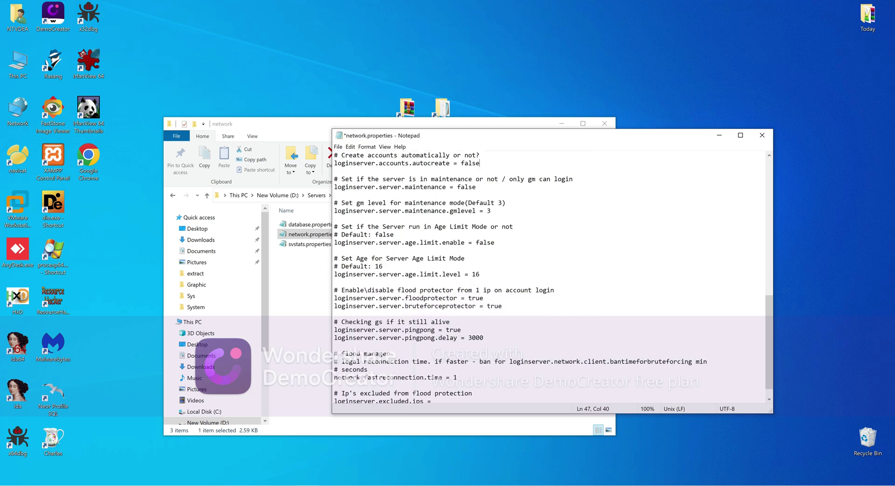
scroll(550, 277, down, 1)
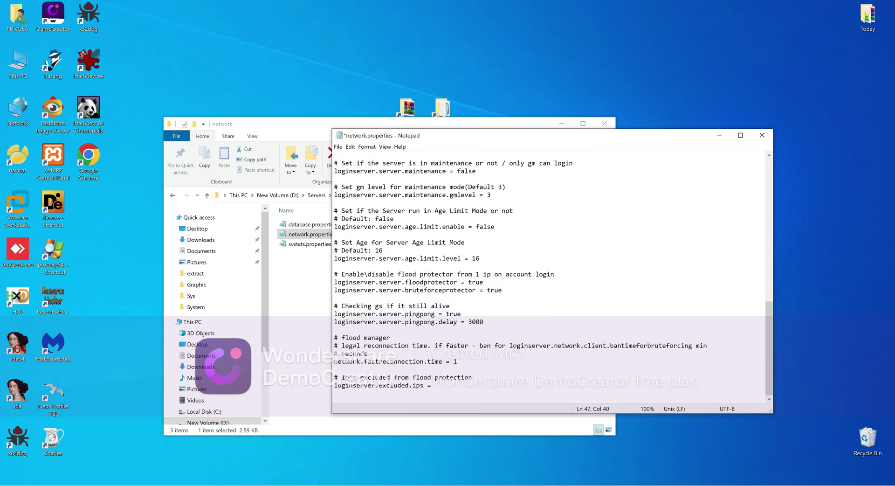
click(765, 136)
click(423, 257)
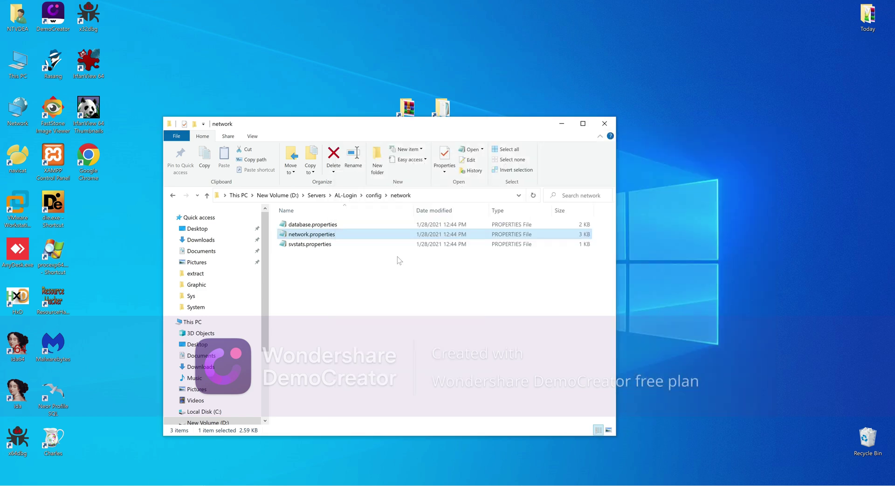
Open StartLS.bat from the AL-Login folder in Notepad
click(373, 195)
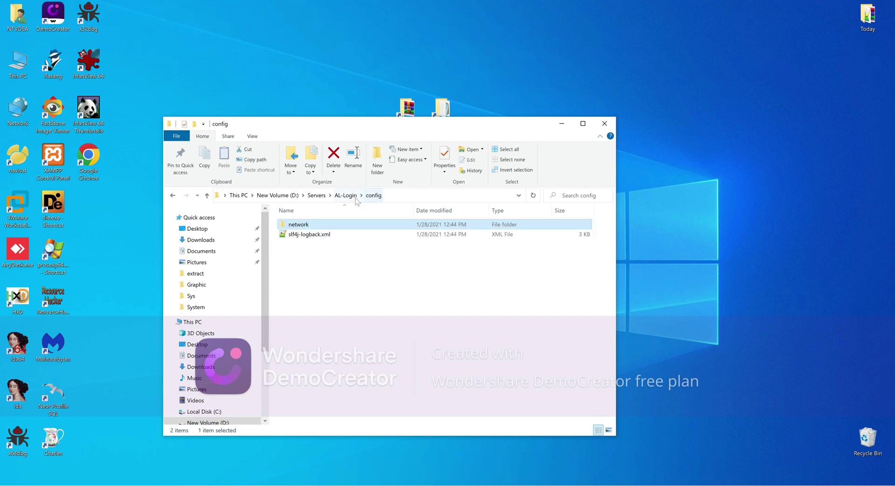
click(346, 196)
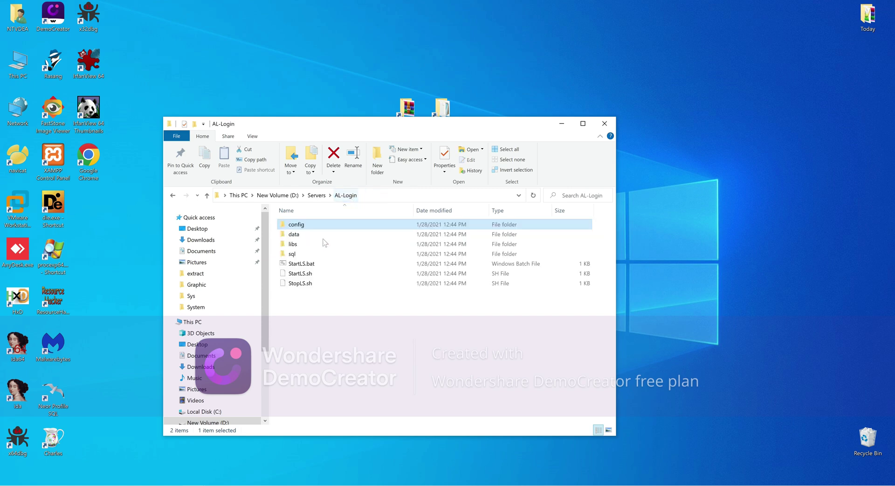
right_click(300, 264)
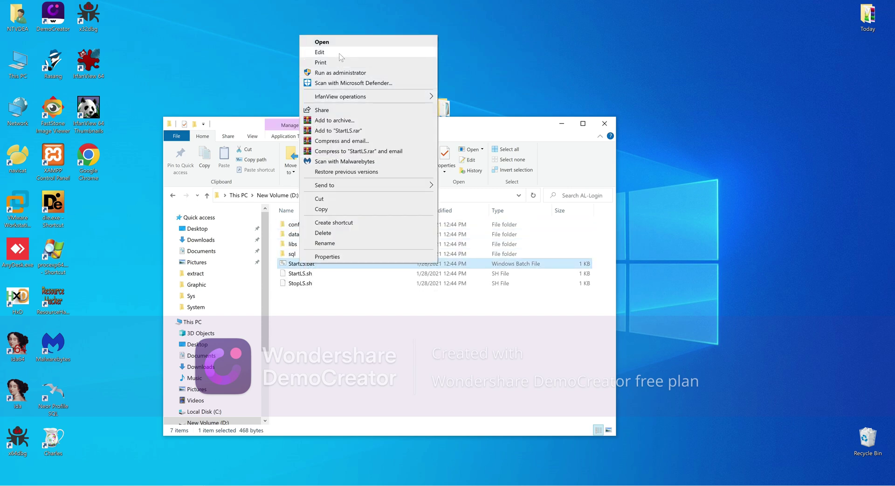
click(322, 52)
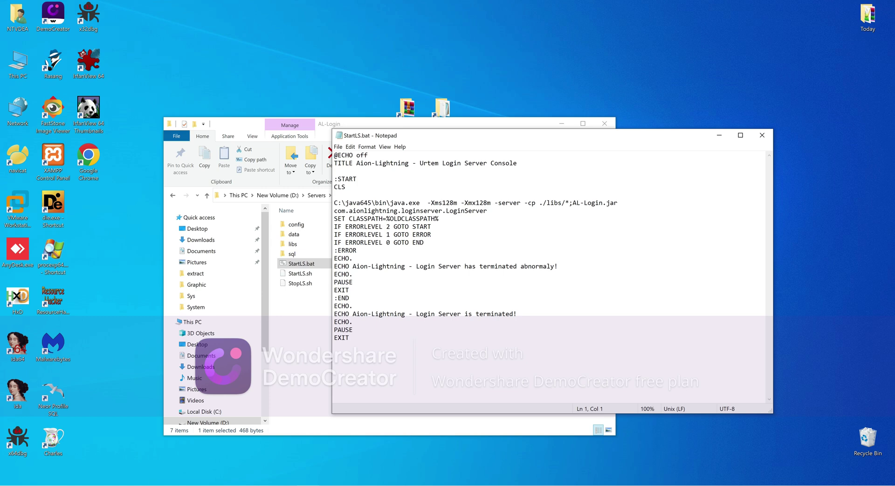
Strip C:\java645\bin\ and .exe so StartLS.bat calls plain java
click(420, 202)
key(BackSpace)
key(BackSpace)
key(BackSpace)
key(BackSpace)
click(391, 202)
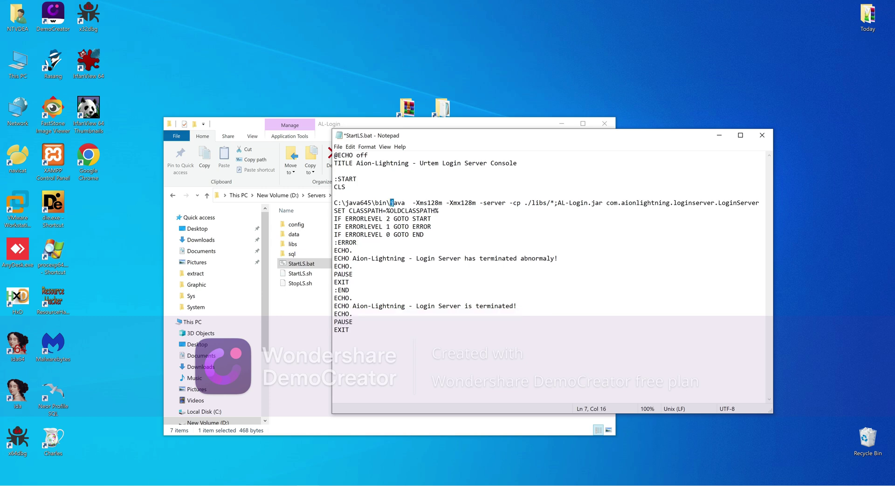
drag(391, 203, 334, 194)
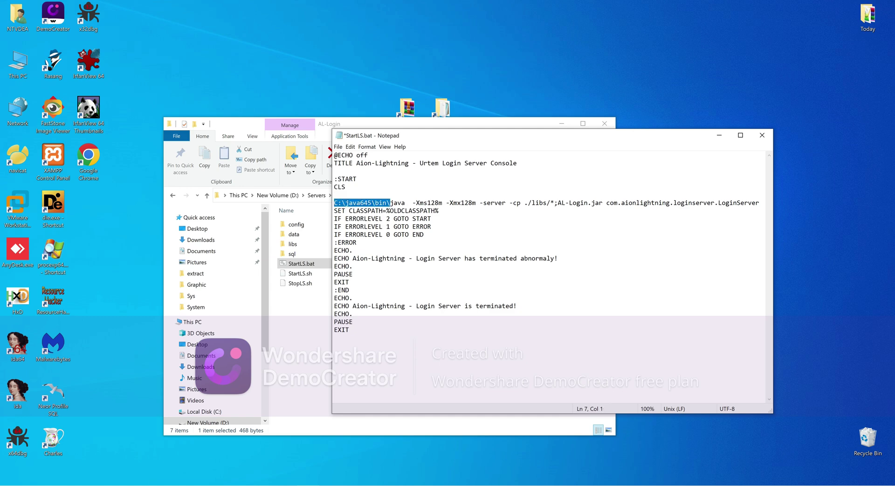
key(BackSpace)
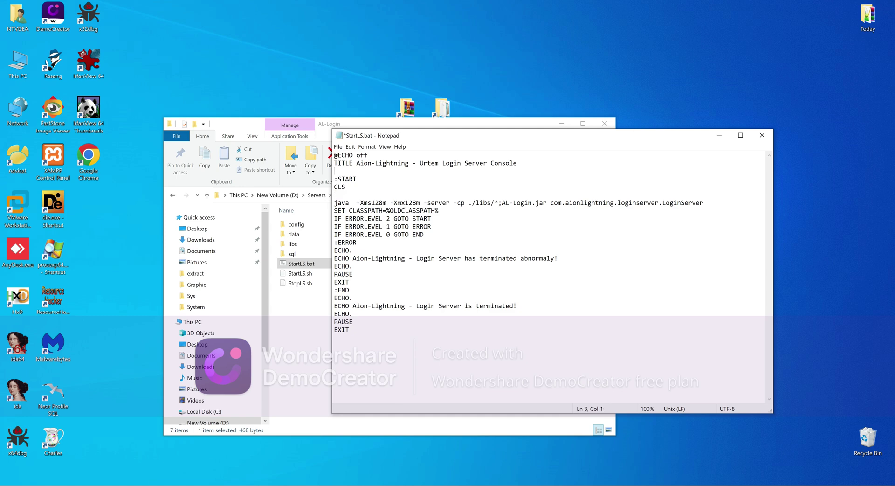
key(BackSpace)
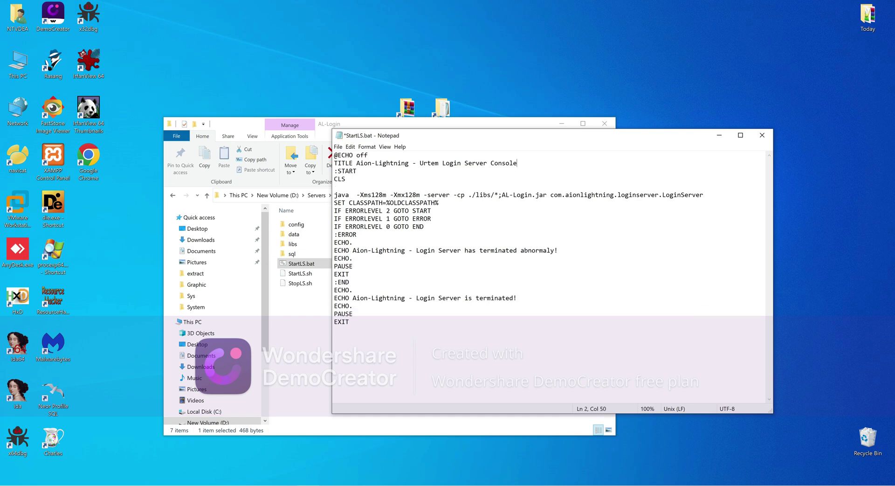
Add PATH=D:\Servers\JavaJDK_6\bin under :START, save StartLS.bat, and start the login server
key(Down)
key(Return)
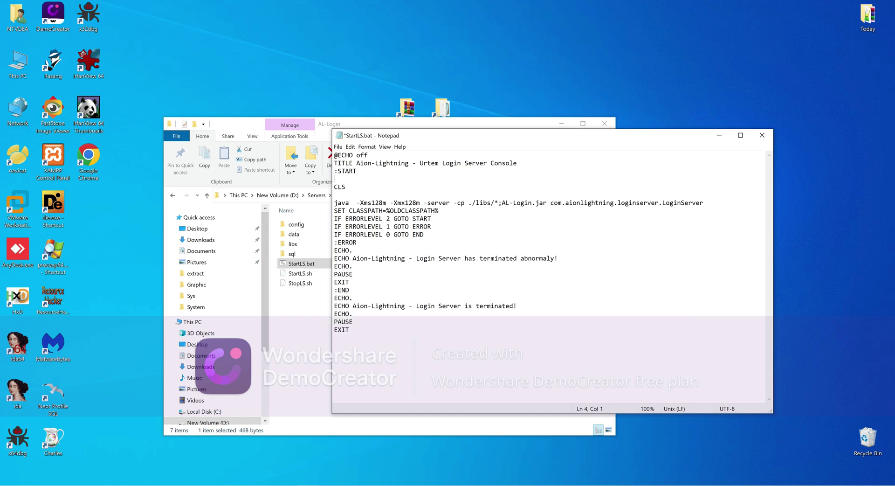
text(PATH=)
text(D:\Servers\JavaJDK_6\bin)
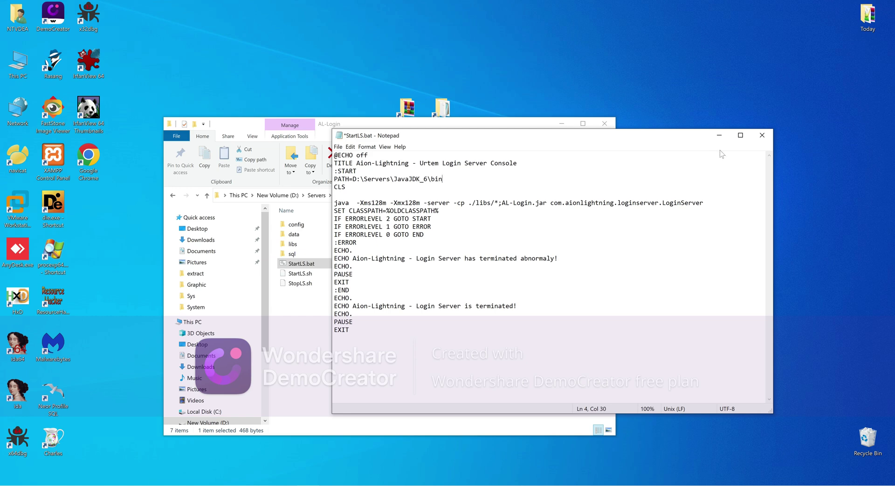
click(761, 135)
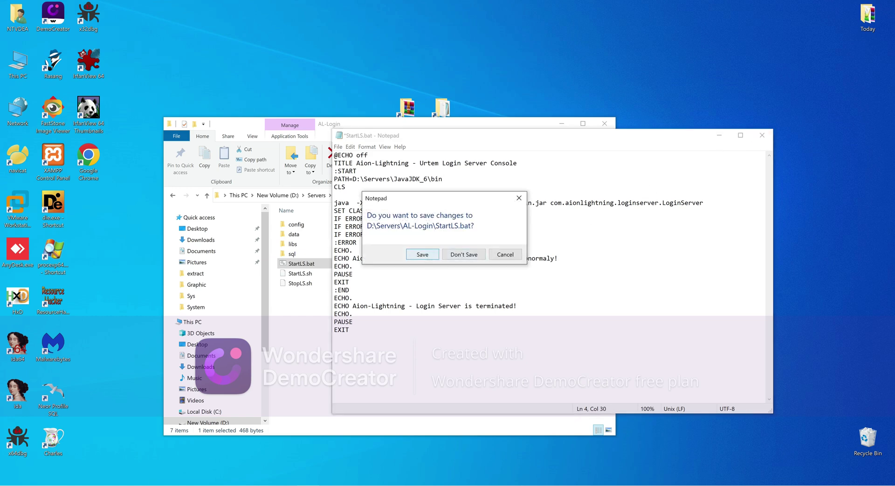
click(429, 255)
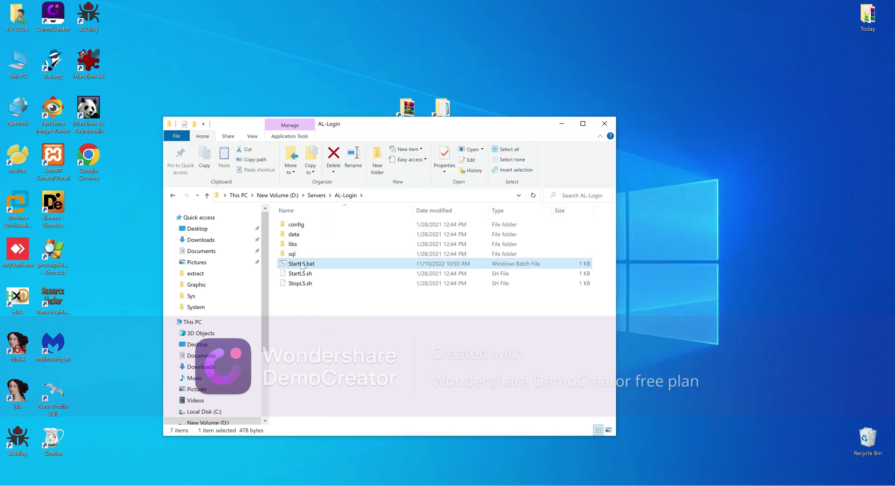
double_click(302, 264)
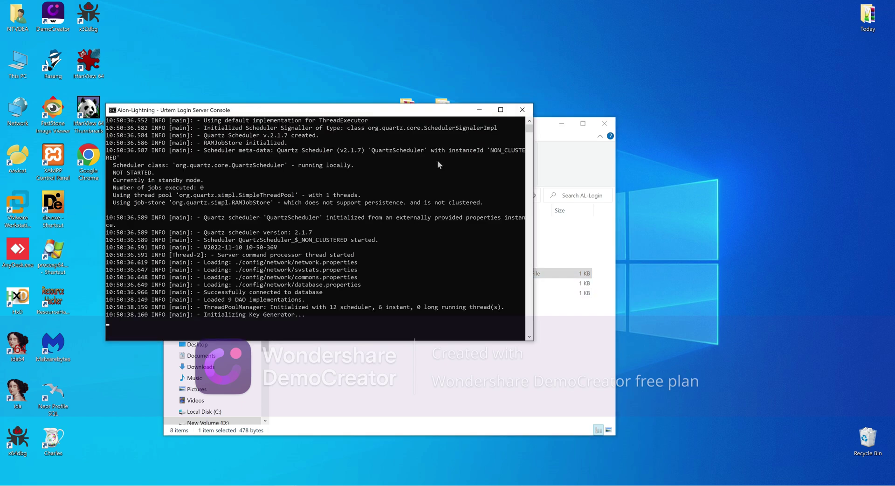
click(479, 110)
Browse to AL-Game\config\main and open gameserver.properties in Notepad
click(317, 195)
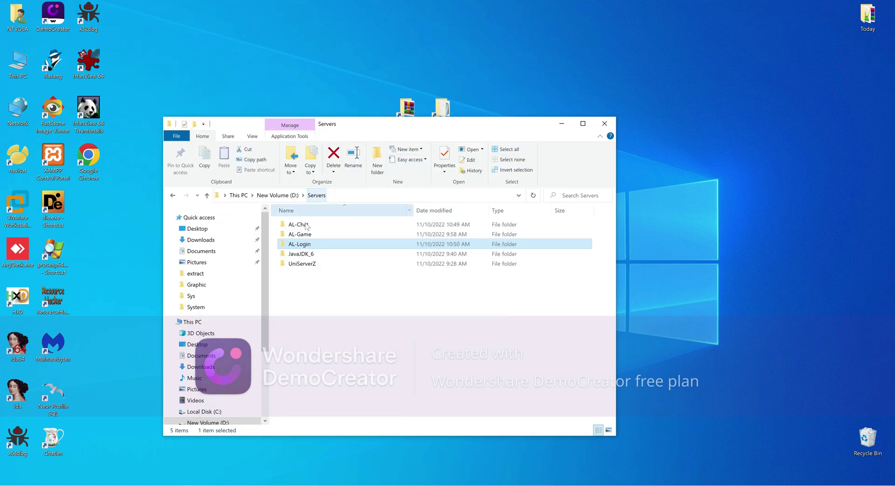
double_click(301, 234)
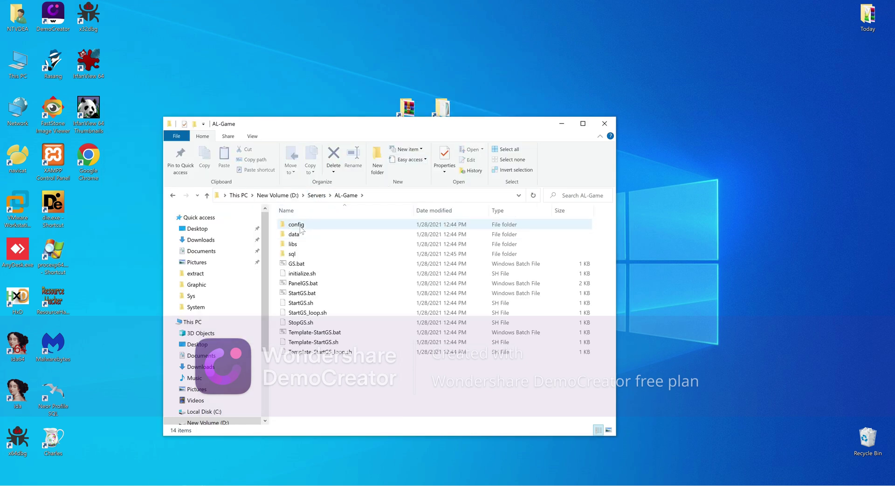
double_click(300, 227)
click(295, 245)
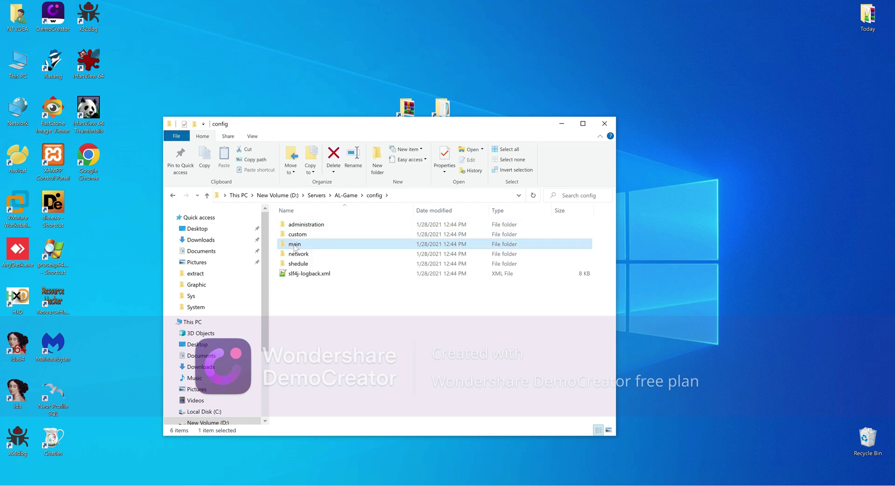
double_click(295, 245)
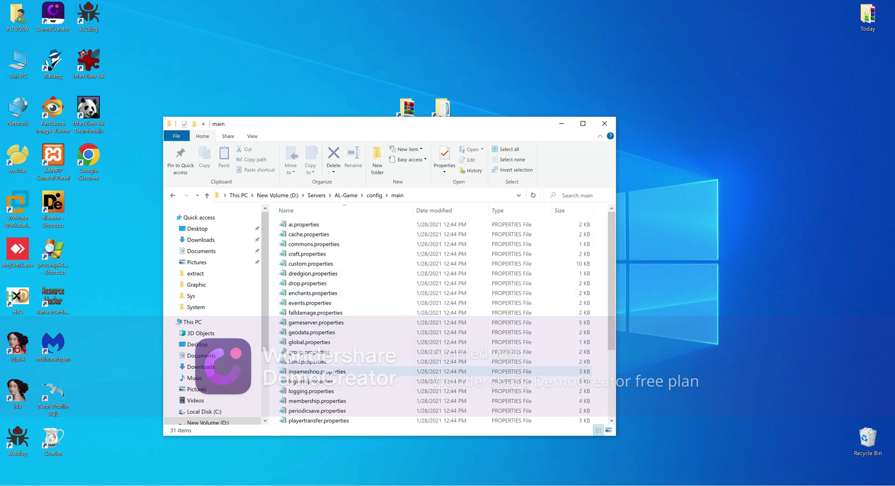
click(311, 322)
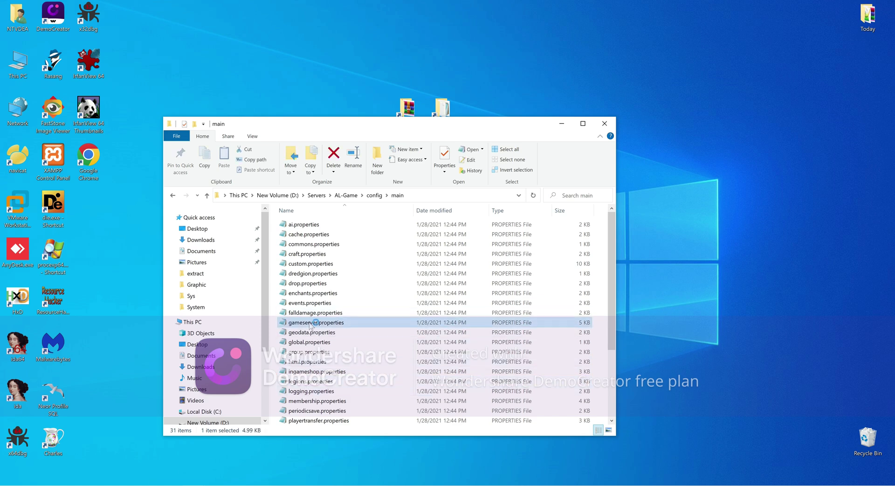
scroll(550, 274, down, 2)
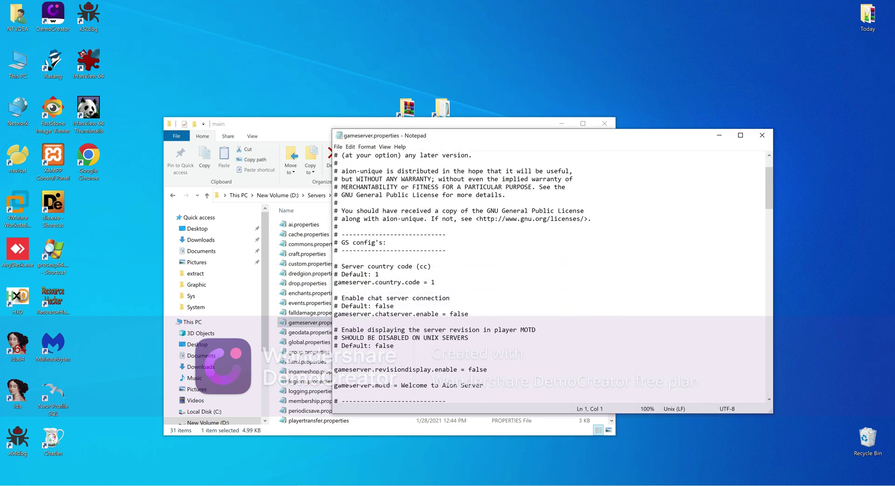
Set gameserver.chatserver.enable to true
double_click(433, 282)
scroll(550, 277, down, 2)
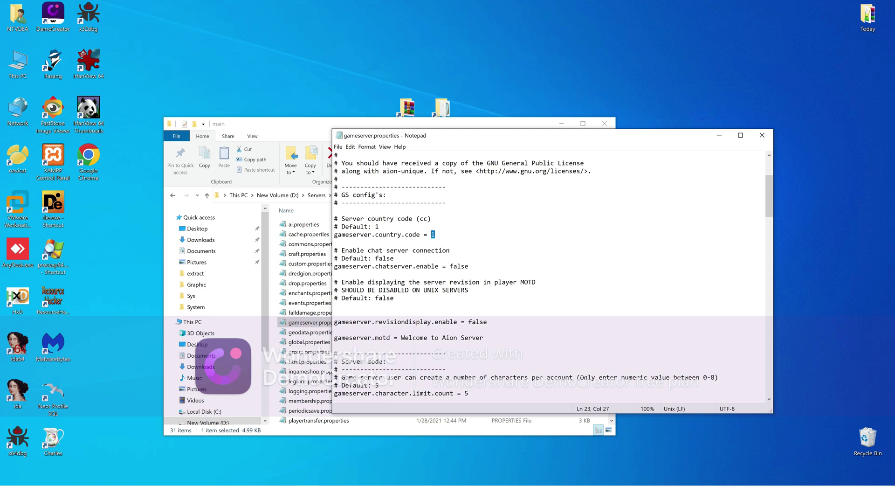
drag(450, 266, 469, 266)
text(true)
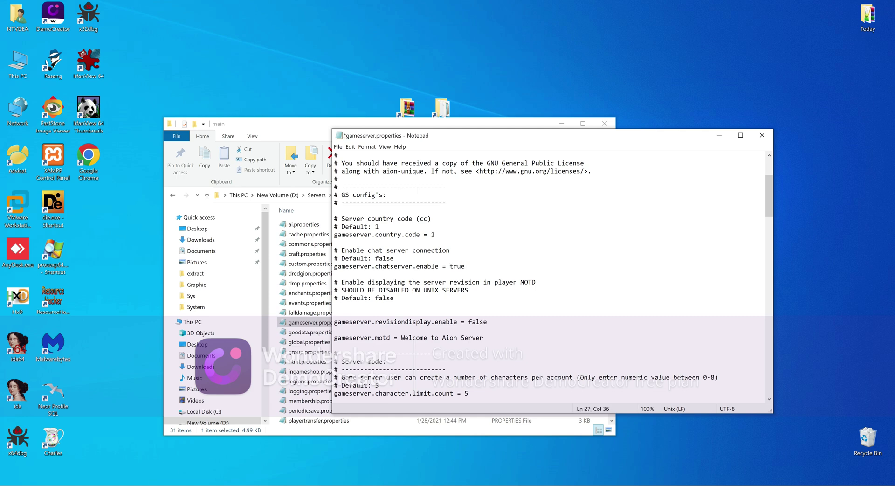
Replace 'Lightning' in gameserver.name with a new server name
scroll(550, 277, down, 1)
scroll(550, 277, down, 2)
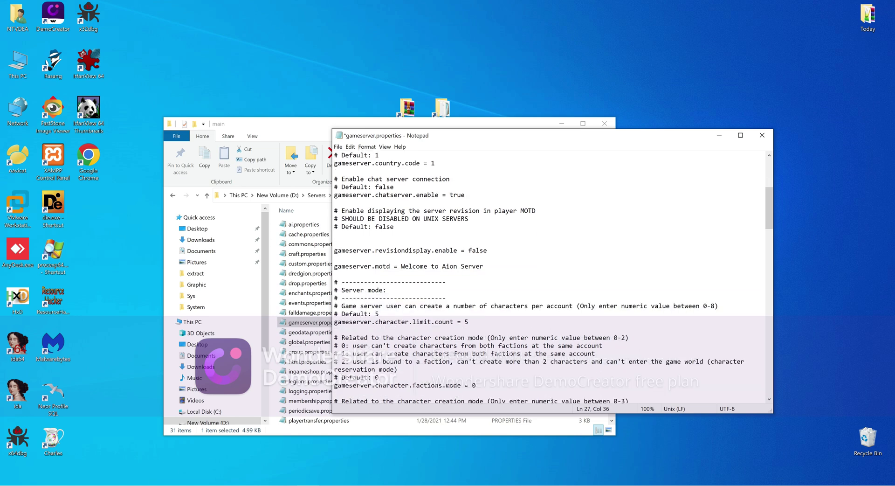
scroll(550, 277, down, 3)
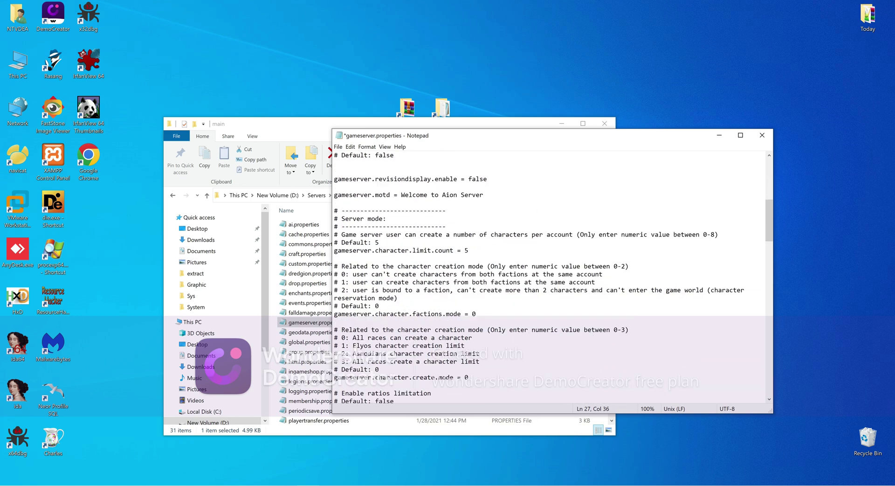
scroll(550, 277, down, 4)
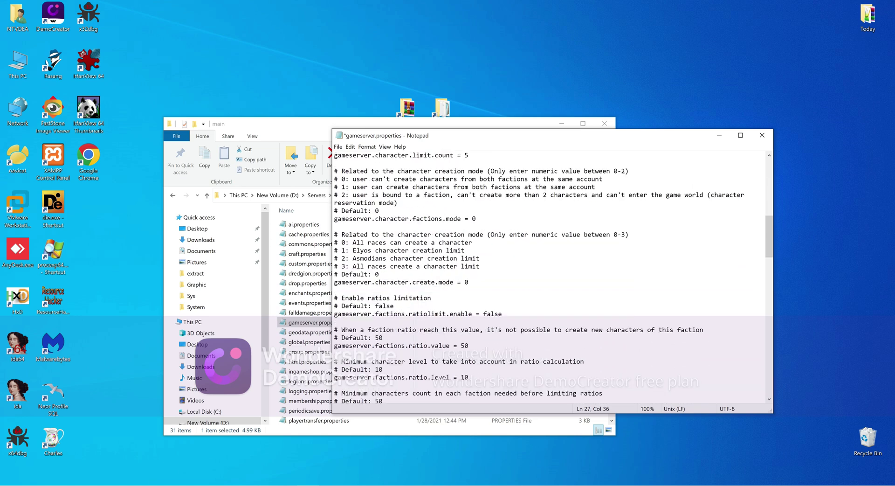
scroll(550, 277, down, 9)
scroll(550, 277, down, 3)
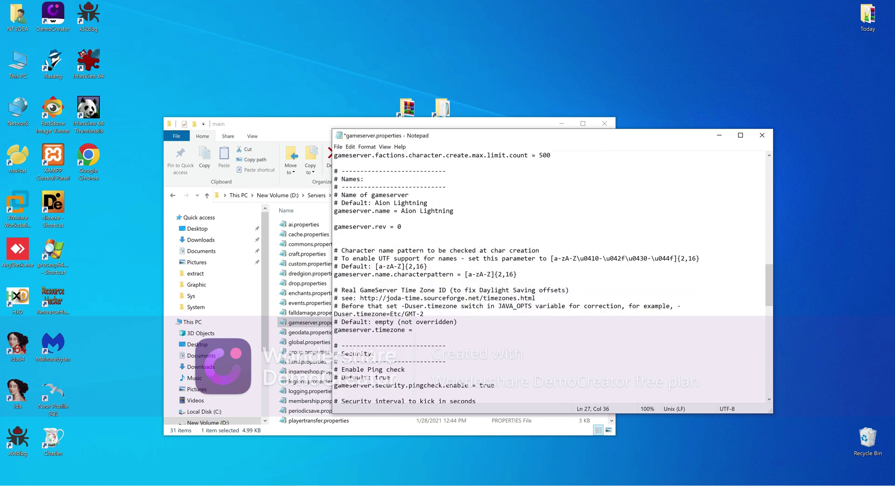
click(401, 211)
drag(454, 211, 420, 210)
text(Freedoo)
key(BackSpace)
text(m)
key(BackSpace)
key(BackSpace)
key(BackSpace)
key(BackSpace)
text(e)
Set gameserver.timezone to Etc/GMT-2 and save the file
text(Etc/)
scroll(550, 278, down, 6)
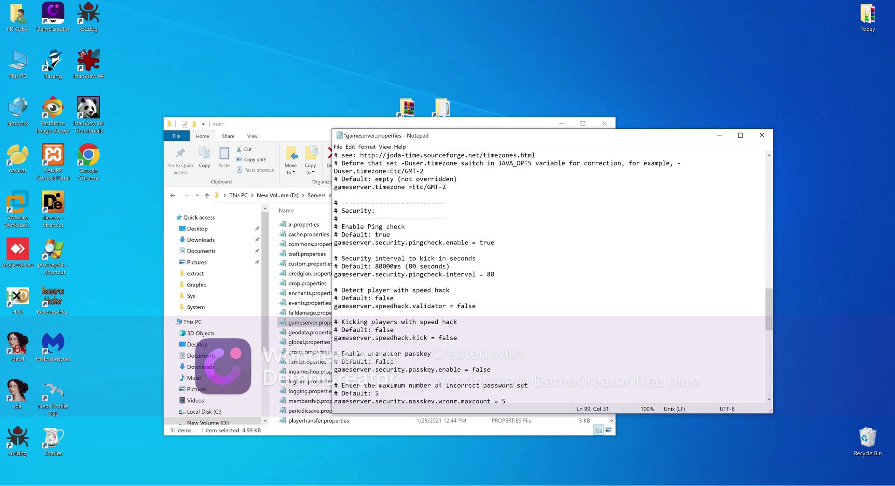
click(338, 146)
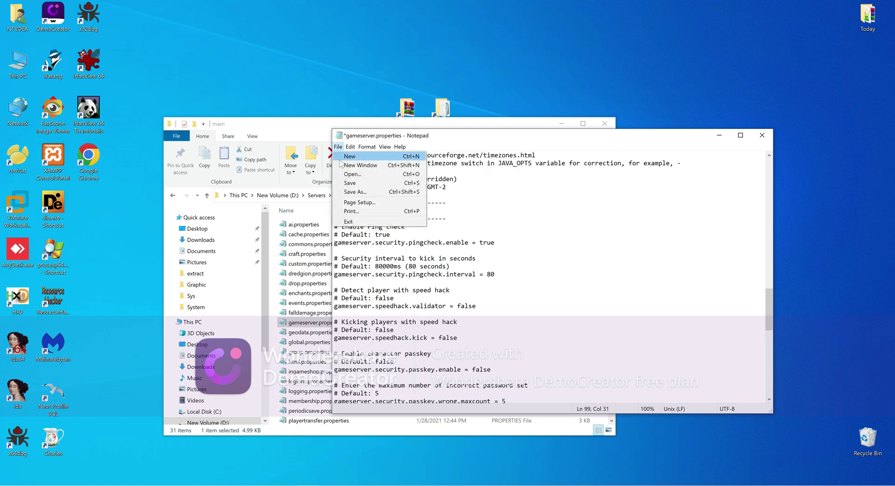
click(349, 183)
Close gameserver.properties and browse to AL-Game\config\network
click(761, 135)
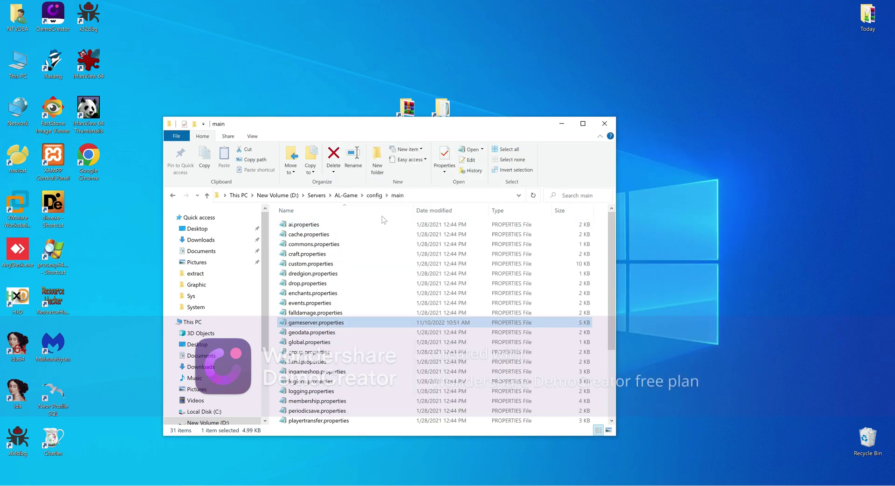
click(348, 196)
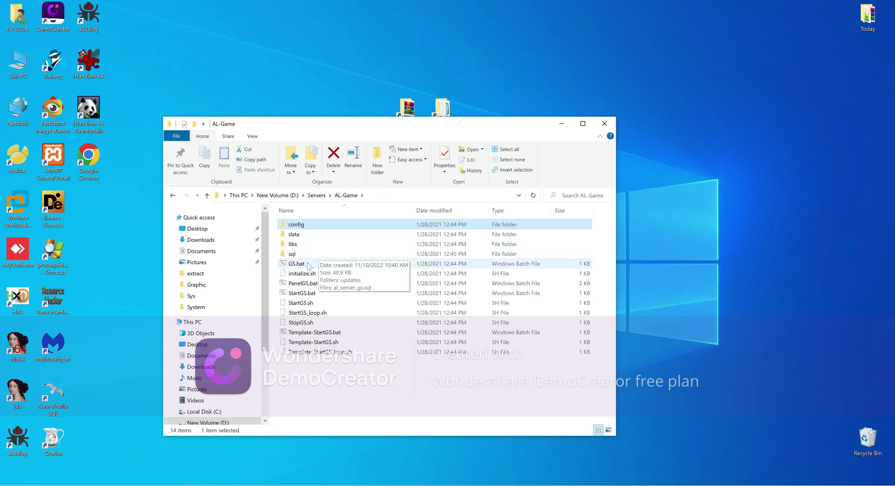
double_click(298, 225)
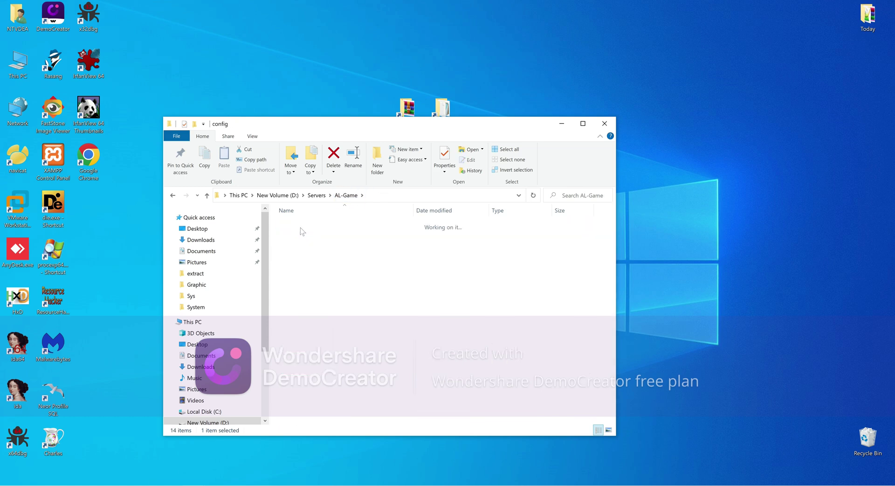
double_click(299, 254)
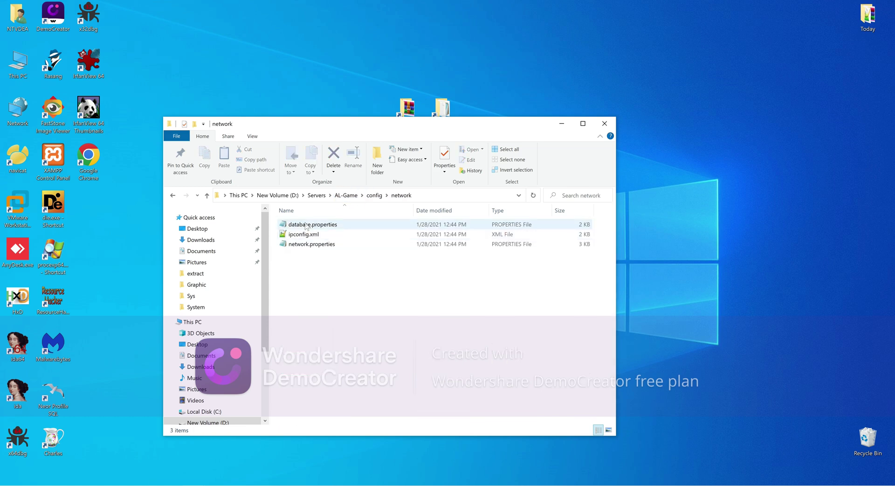
Check database.properties (database al_server_gs, user root) against Navicat and close it unchanged
click(310, 225)
double_click(310, 227)
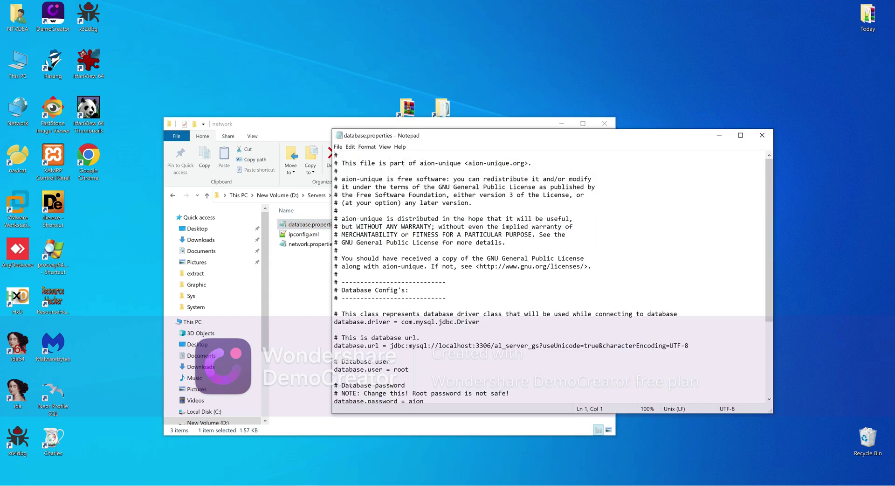
drag(494, 346, 533, 346)
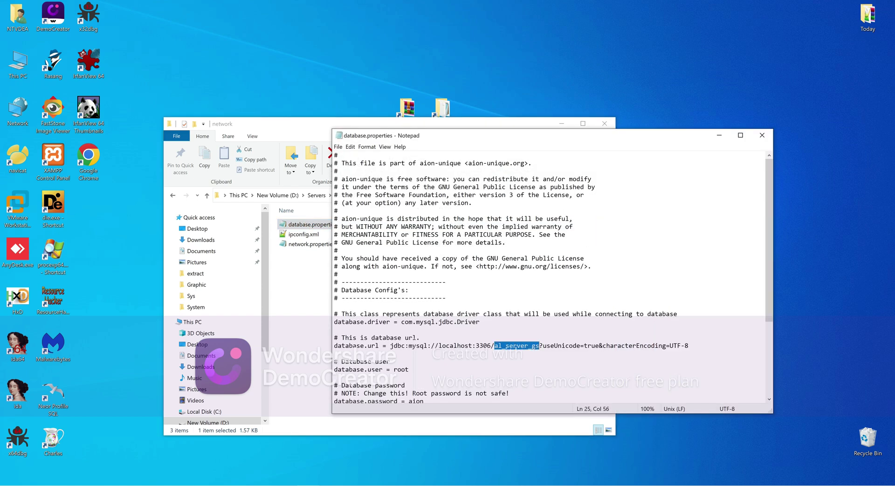
key(alt+Tab)
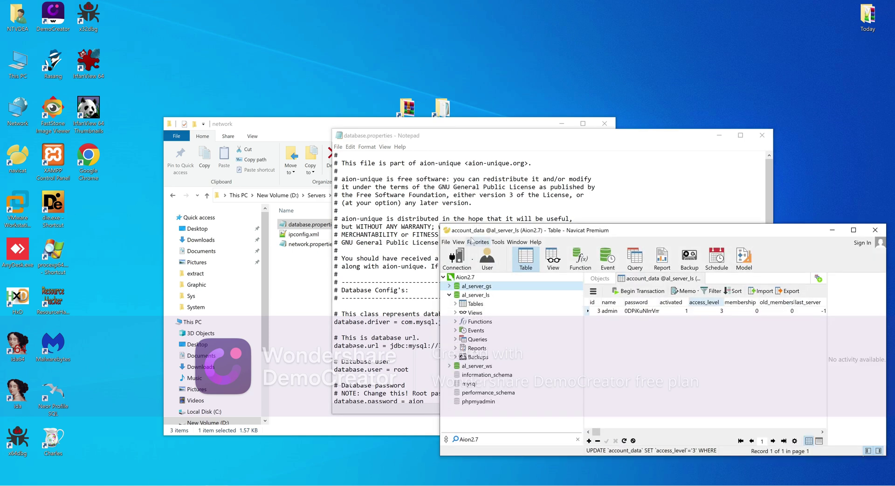
click(523, 146)
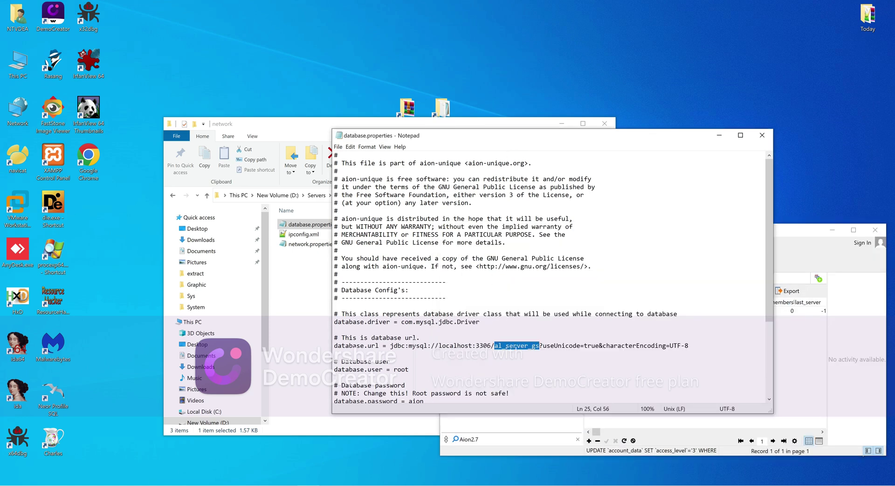
scroll(551, 280, down, 3)
drag(394, 298, 409, 297)
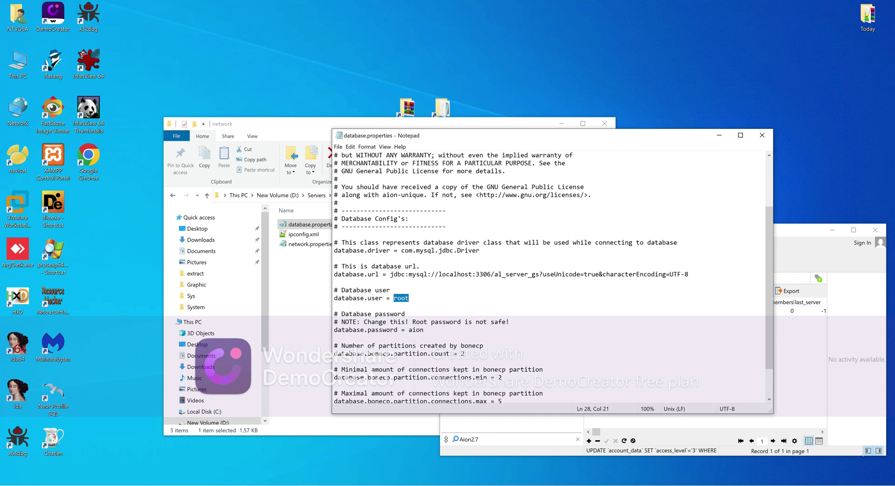
drag(409, 330, 420, 330)
scroll(550, 277, down, 2)
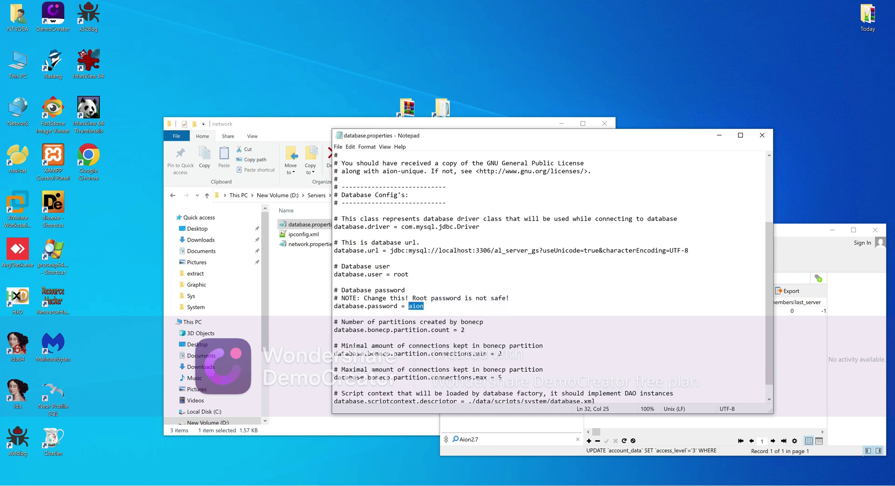
click(762, 135)
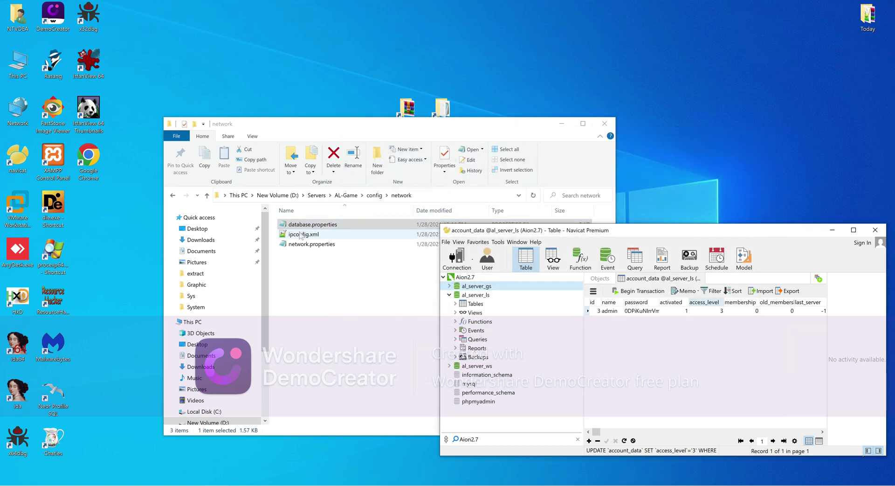
Review ipconfig.xml's default 127.0.0.1 unchanged, then open network.properties
click(301, 234)
right_click(299, 234)
click(379, 269)
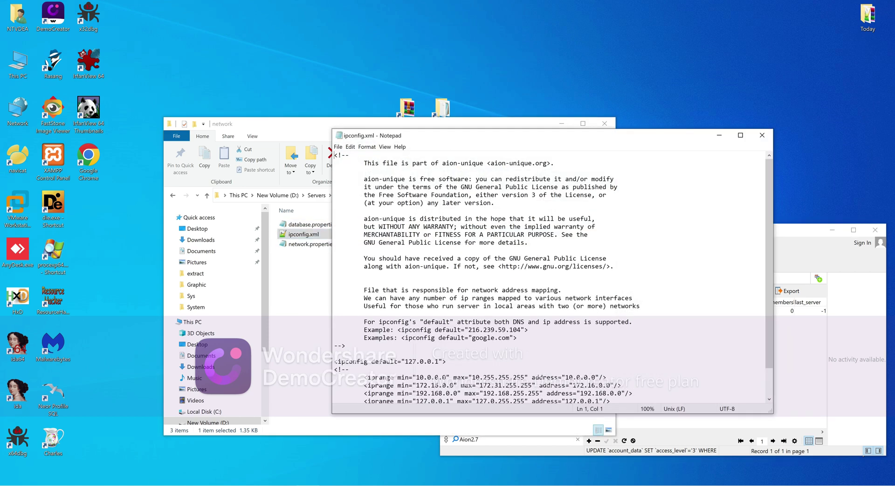
scroll(550, 277, down, 2)
drag(439, 329, 408, 330)
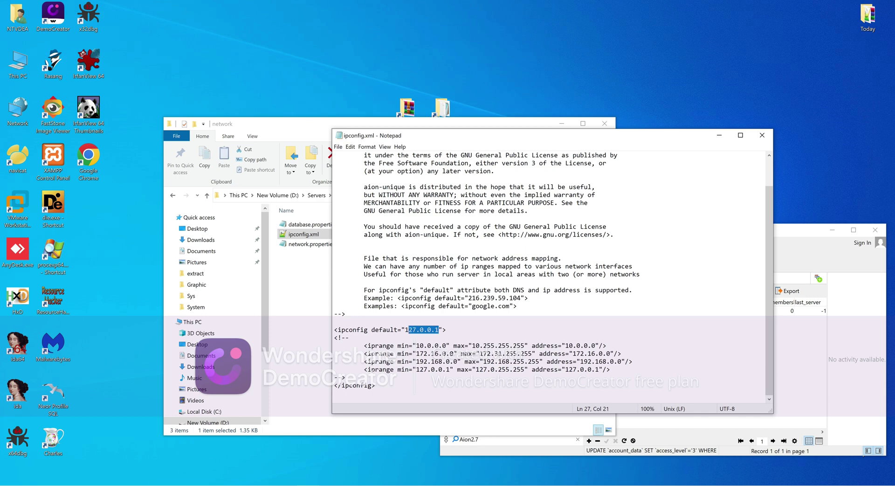
click(762, 135)
click(293, 247)
double_click(295, 245)
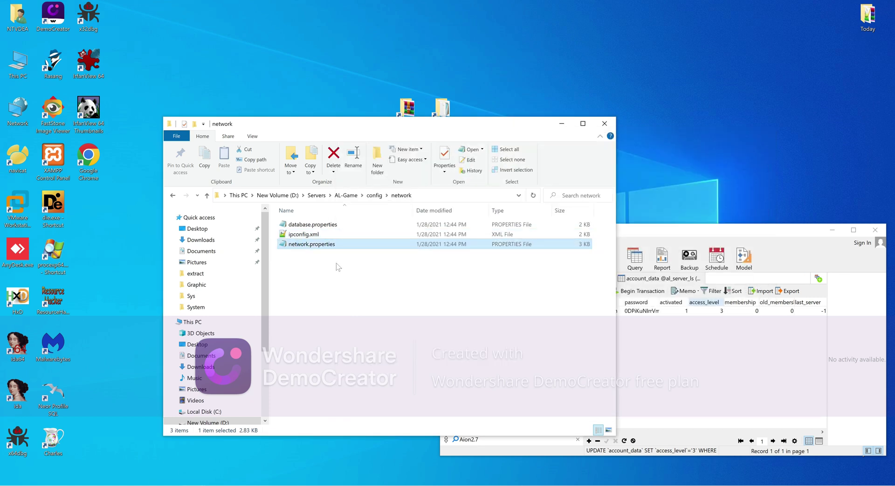
Note gsid 1 in network.properties and open al_server_ls's gameservers table in Navicat
scroll(550, 275, down, 5)
scroll(550, 275, down, 5)
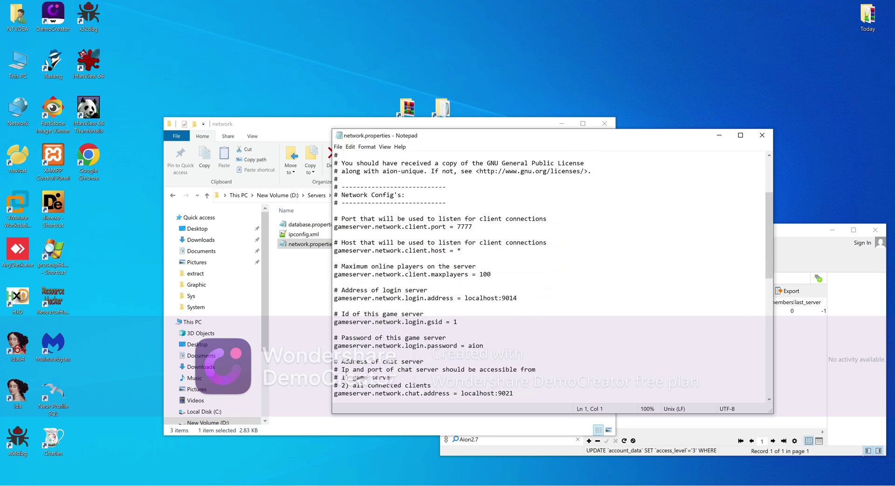
double_click(455, 274)
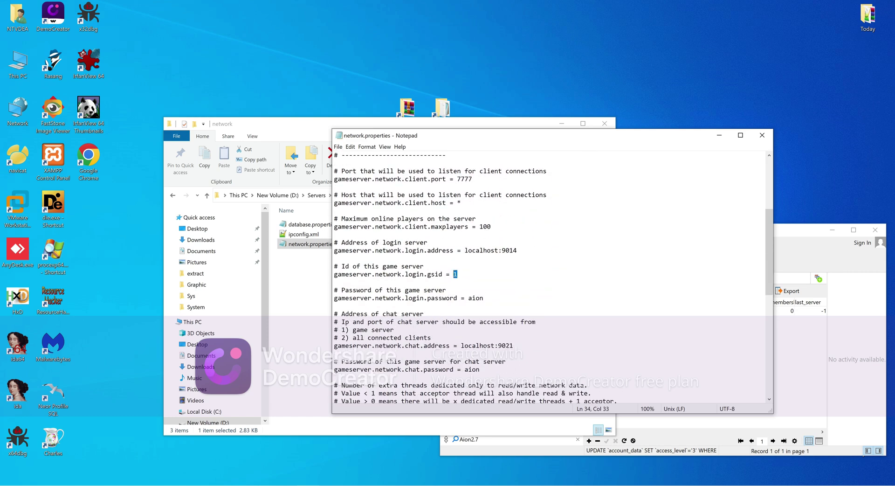
click(814, 373)
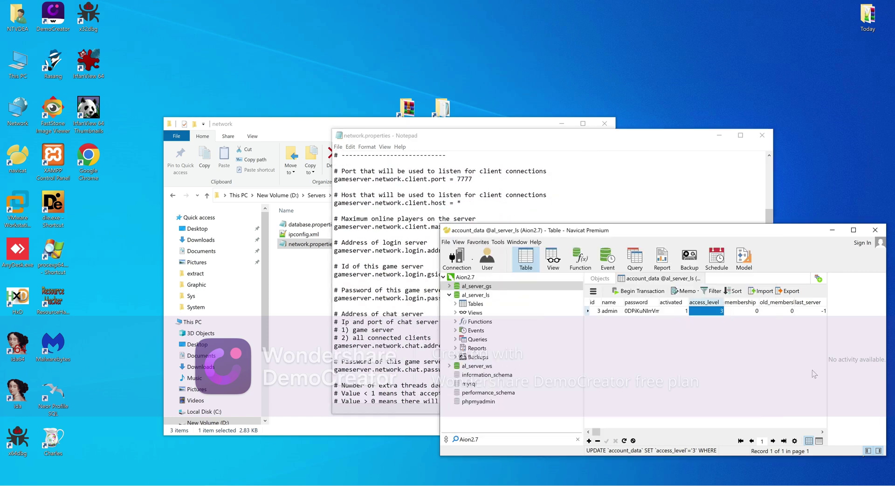
click(474, 304)
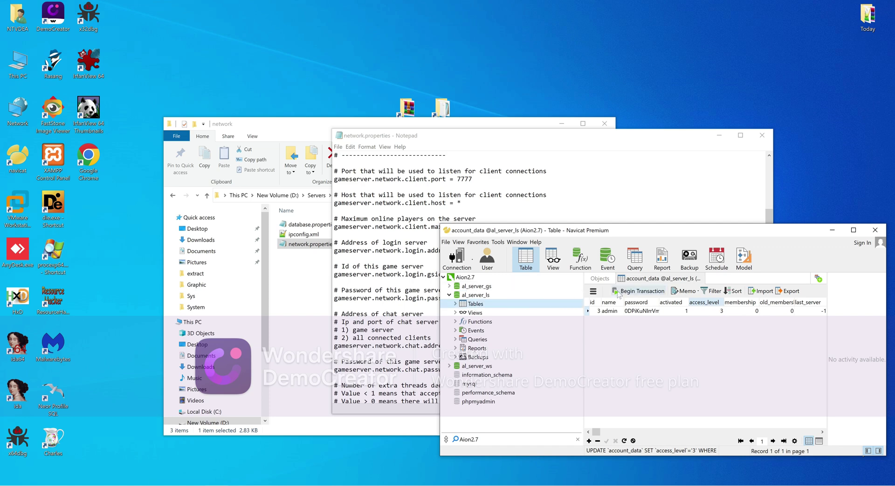
click(602, 280)
click(603, 339)
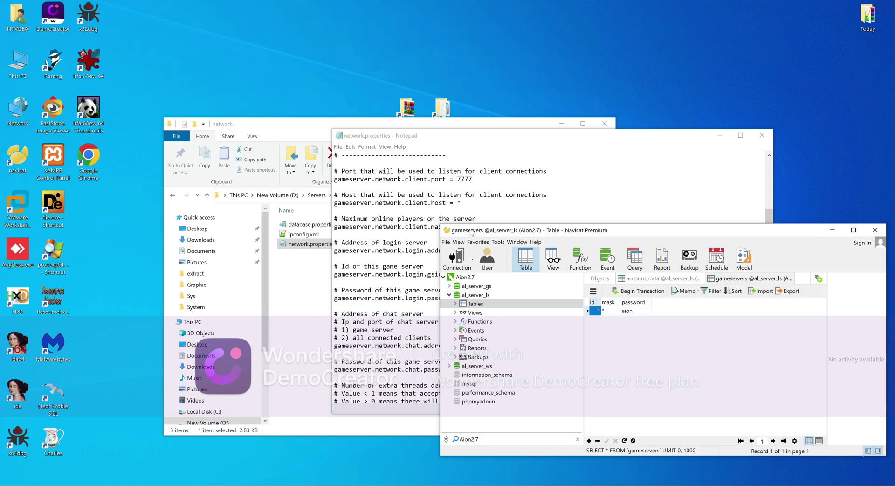
Compare gsid 1 and the stored password with gameservers row 1
drag(471, 232, 543, 149)
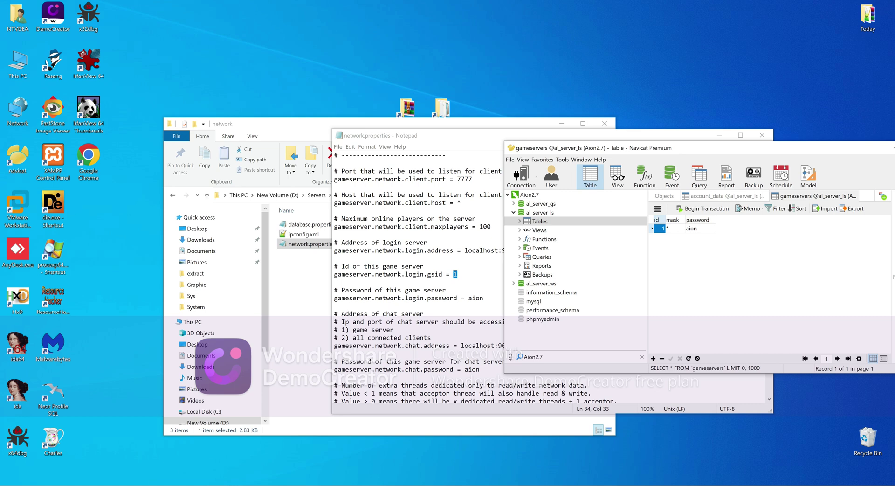
click(458, 202)
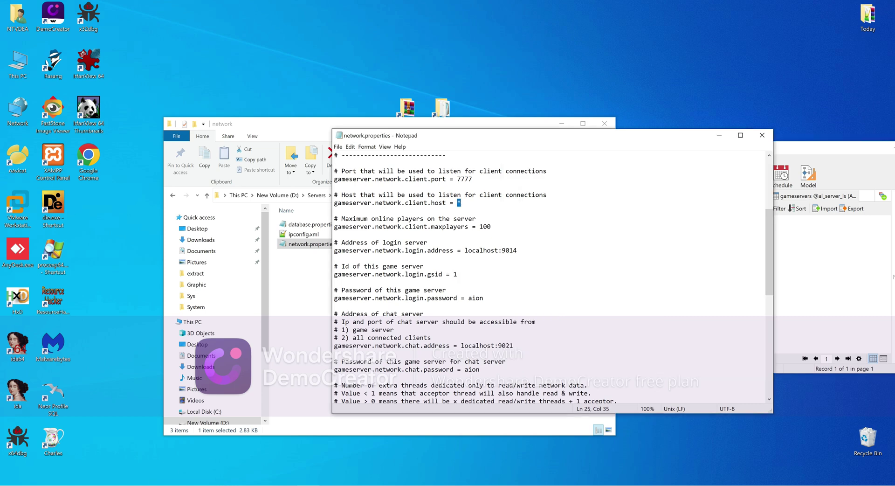
click(821, 295)
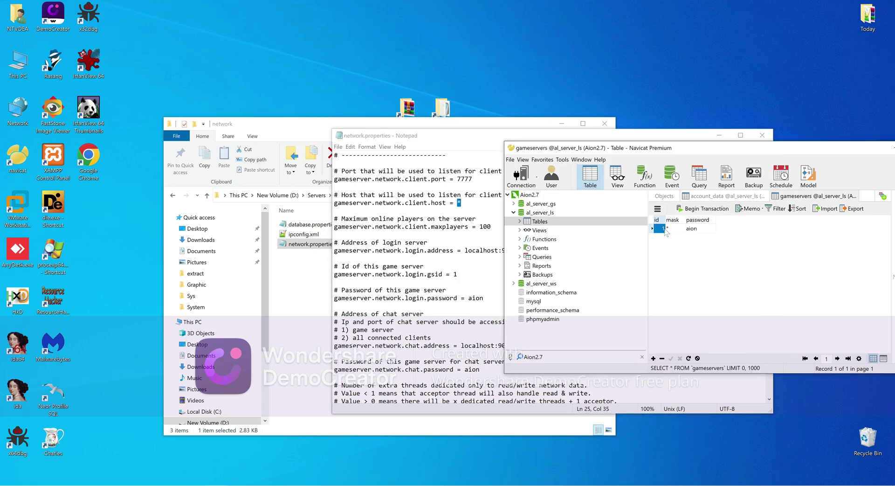
click(668, 229)
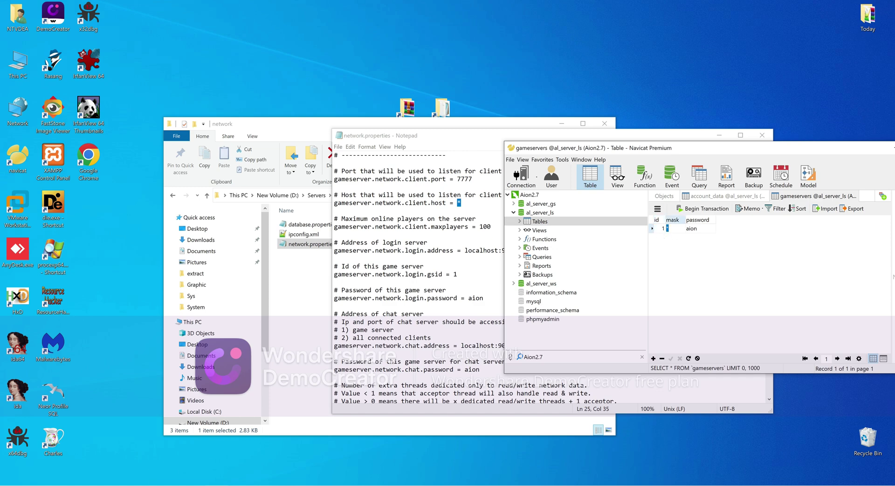
double_click(455, 274)
click(821, 312)
click(656, 228)
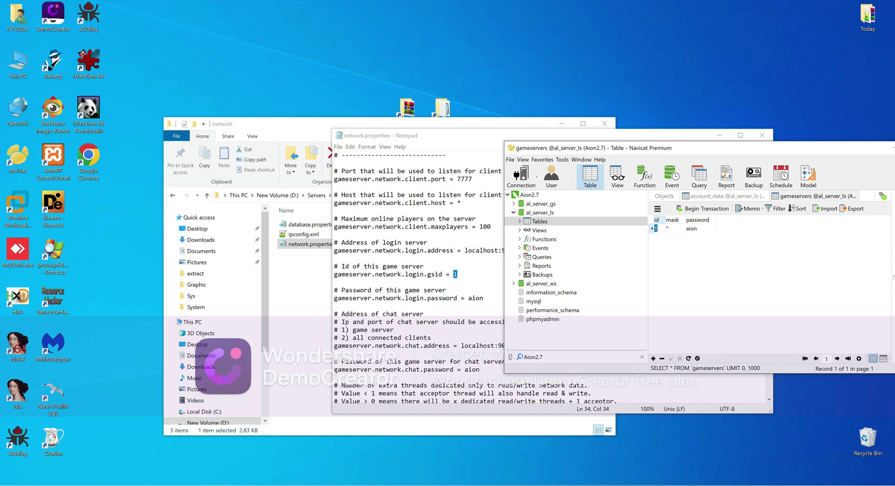
click(697, 228)
drag(698, 229, 685, 228)
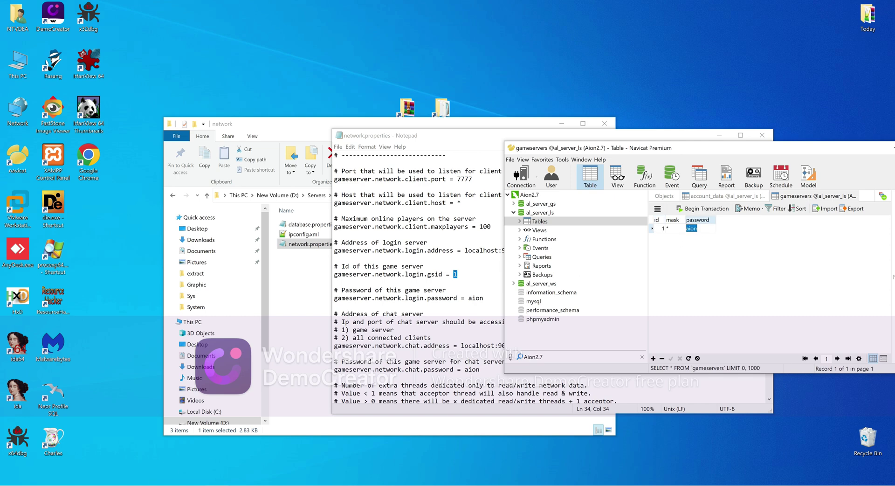
Check the login and chat server passwords in network.properties
drag(468, 298, 480, 297)
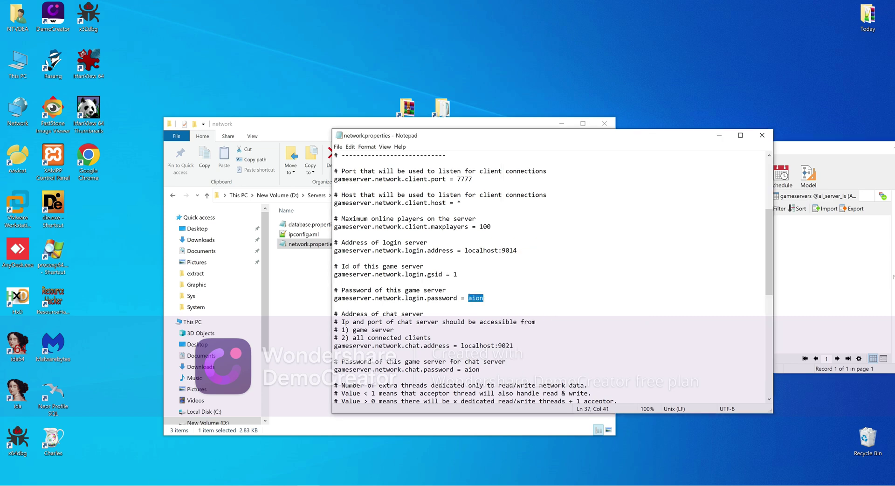
scroll(550, 277, down, 3)
drag(480, 298, 468, 298)
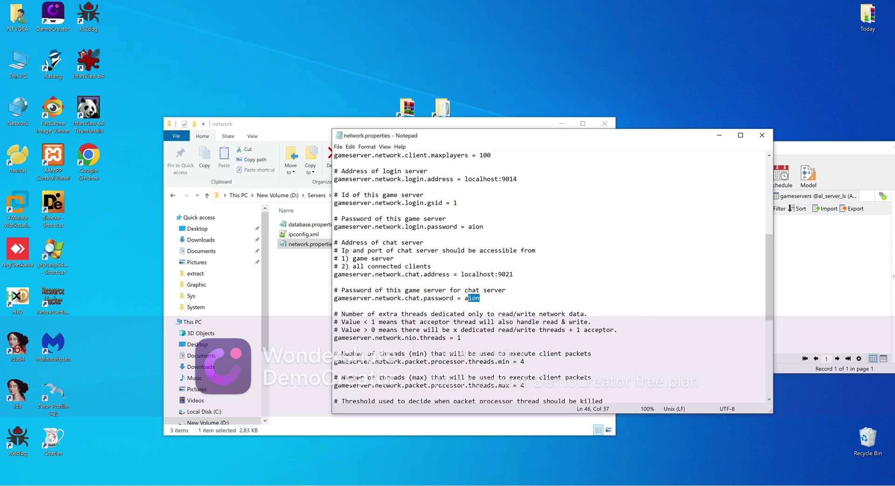
scroll(550, 277, down, 8)
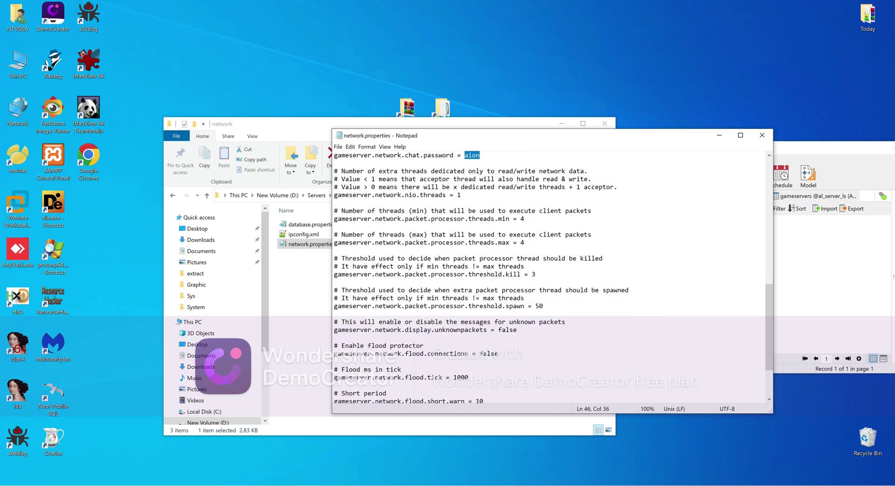
scroll(550, 277, down, 1)
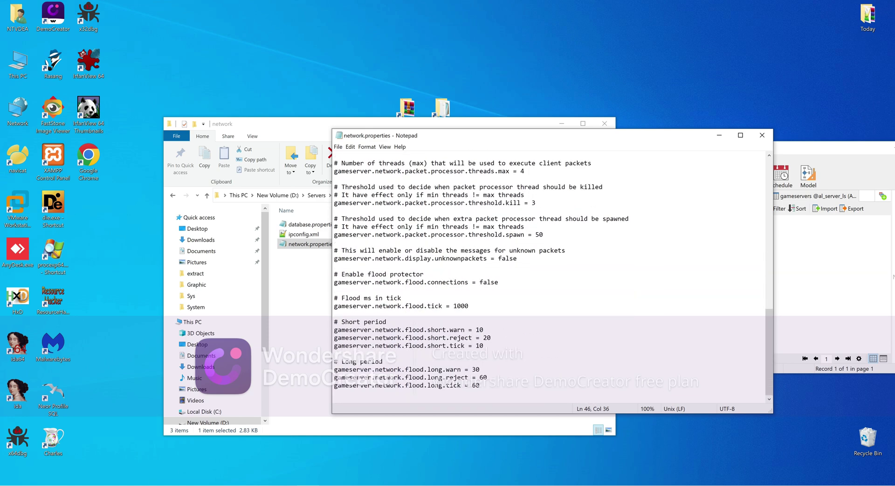
Close network.properties and Navicat, and return to the AL-Game folder
click(762, 135)
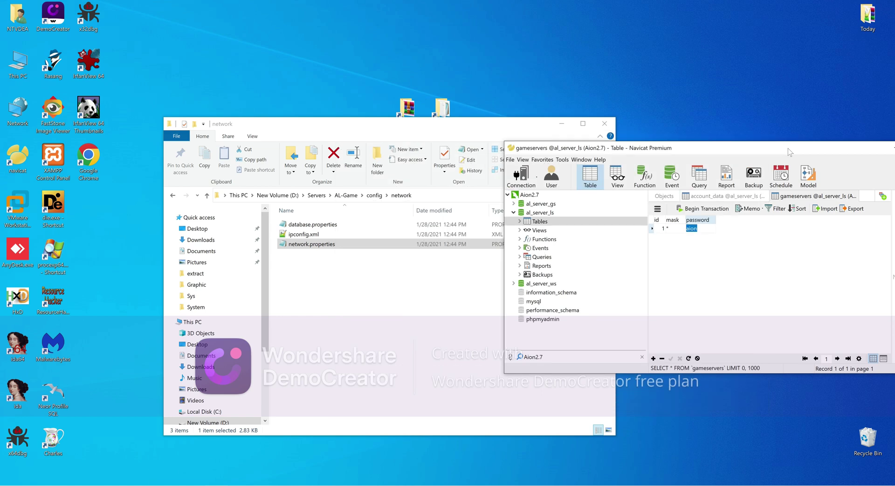
drag(789, 152, 651, 158)
click(803, 159)
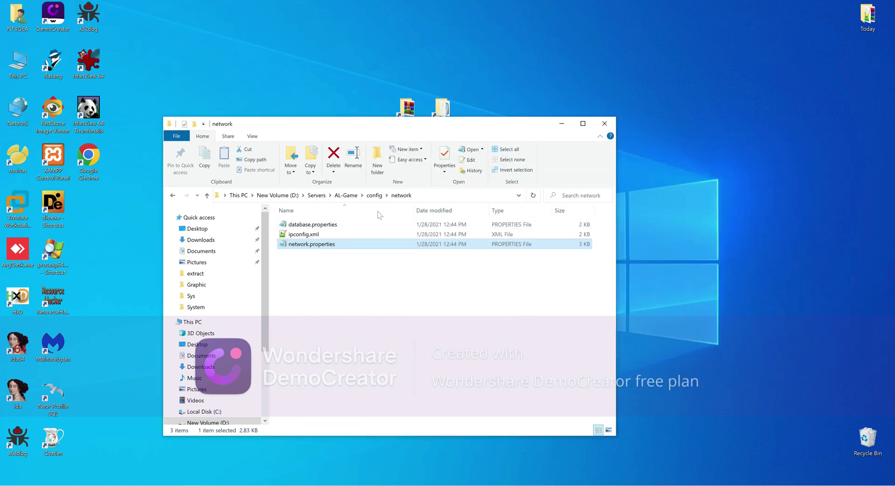
click(374, 195)
click(346, 194)
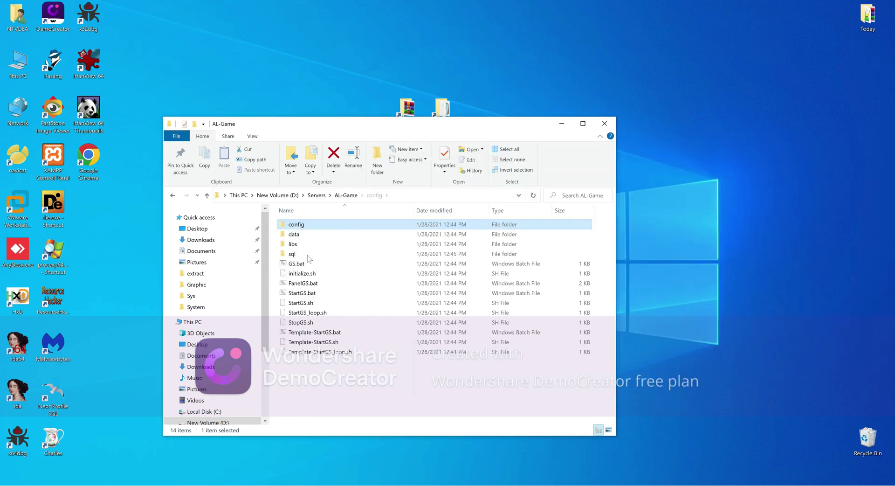
right_click(301, 295)
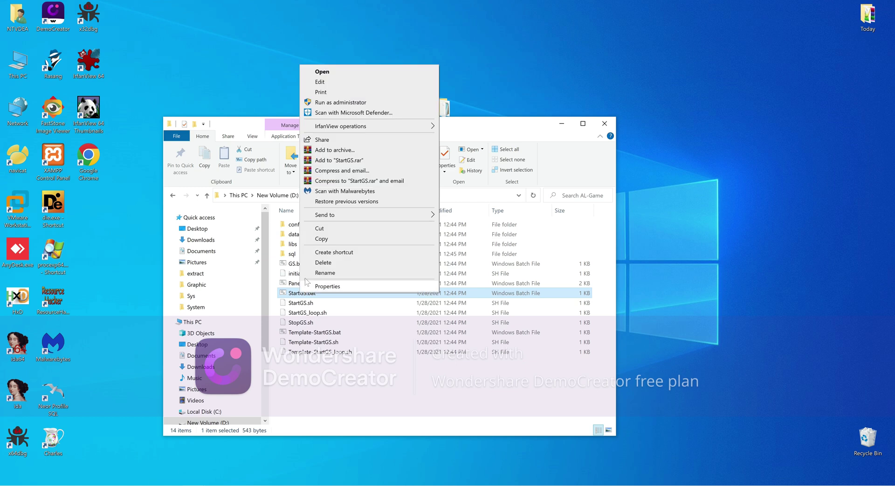
Remove C:\glassfish3\jdk\bin\ and .exe from StartGS.bat, add PATH=D:\Servers\JavaJDK_6\bin after :START, and save
click(332, 84)
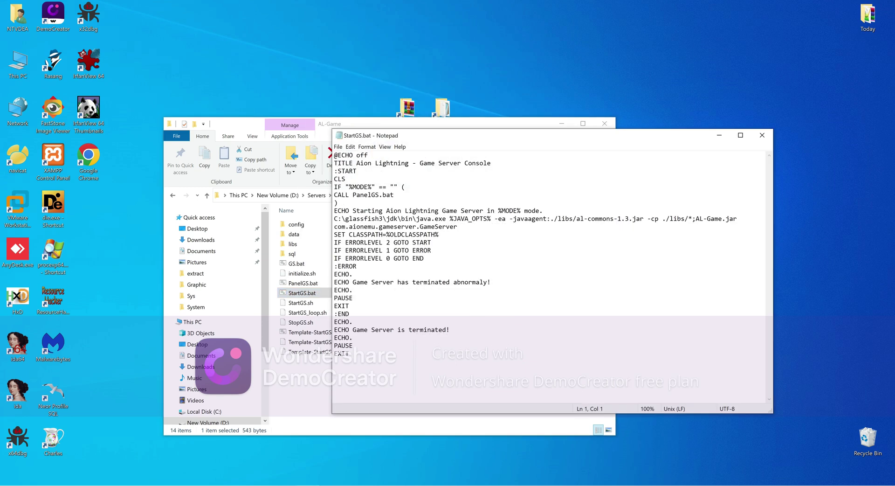
drag(417, 218, 334, 218)
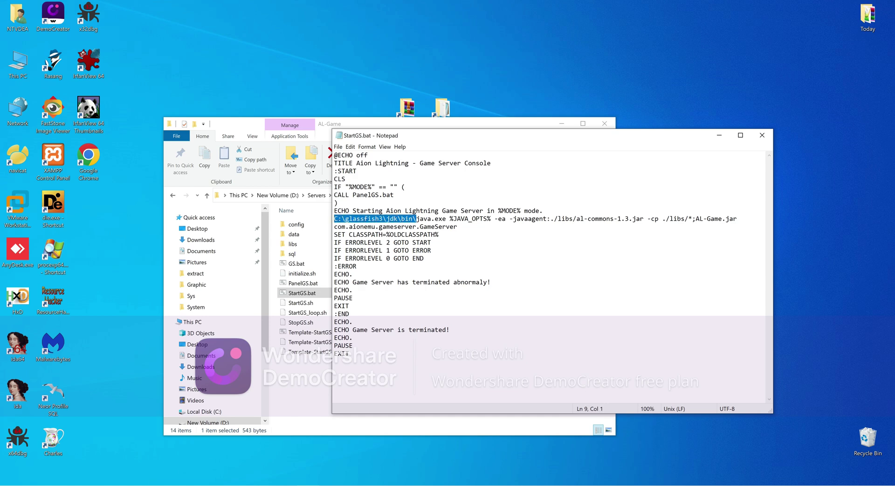
key(Delete)
key(BackSpace)
key(BackSpace)
key(BackSpace)
key(BackSpace)
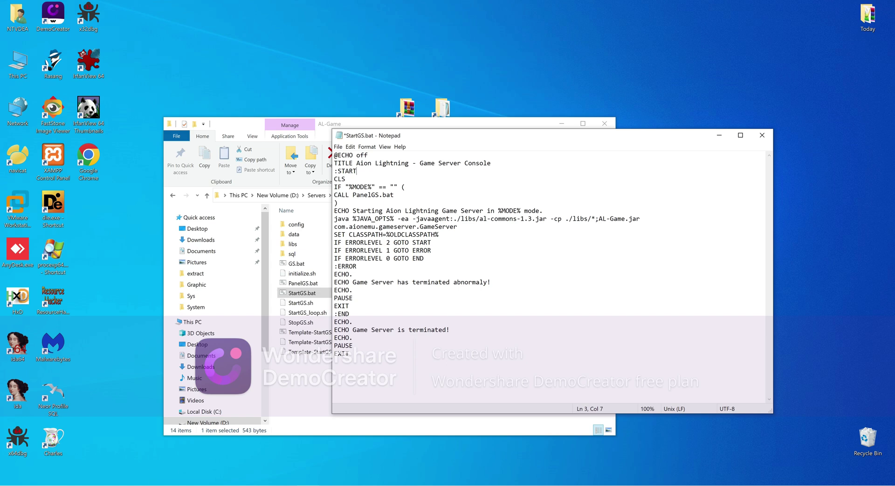
key(Return)
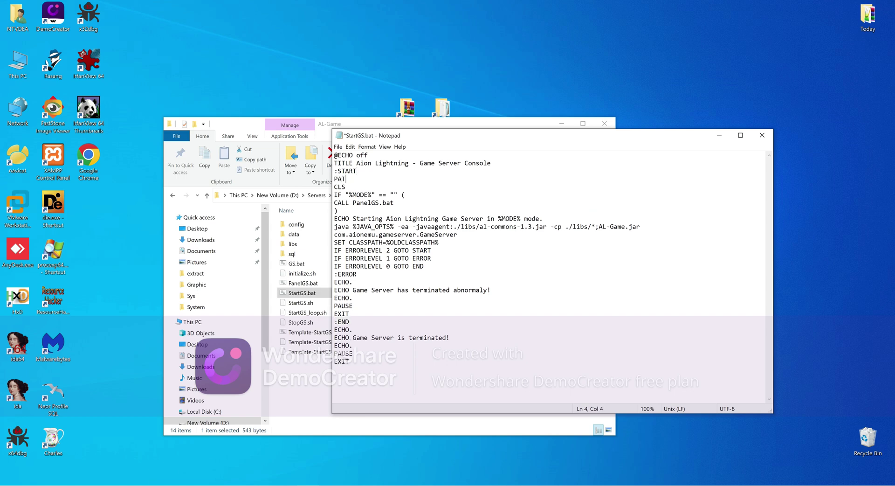
text(D:\Servers\JavaJDK_6\bin)
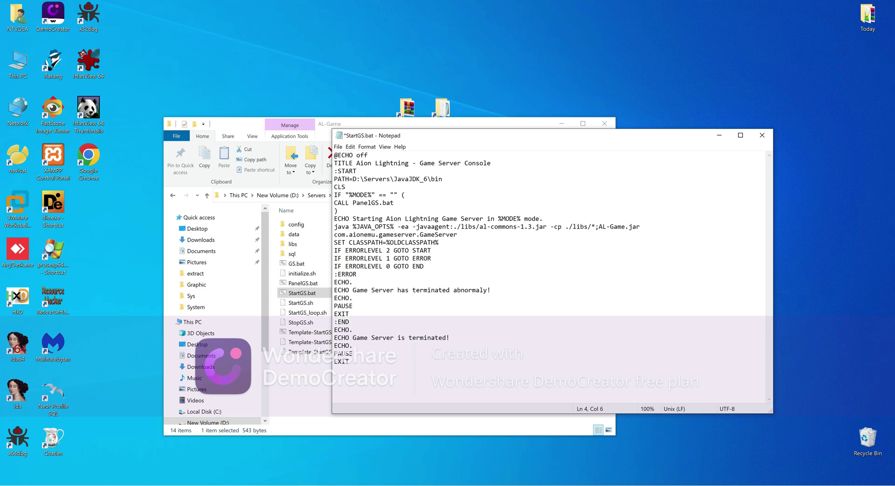
click(762, 135)
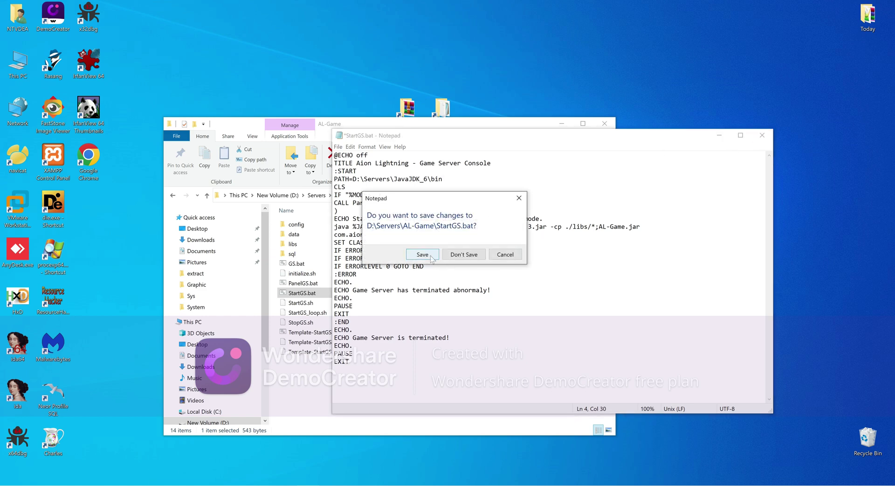
click(430, 255)
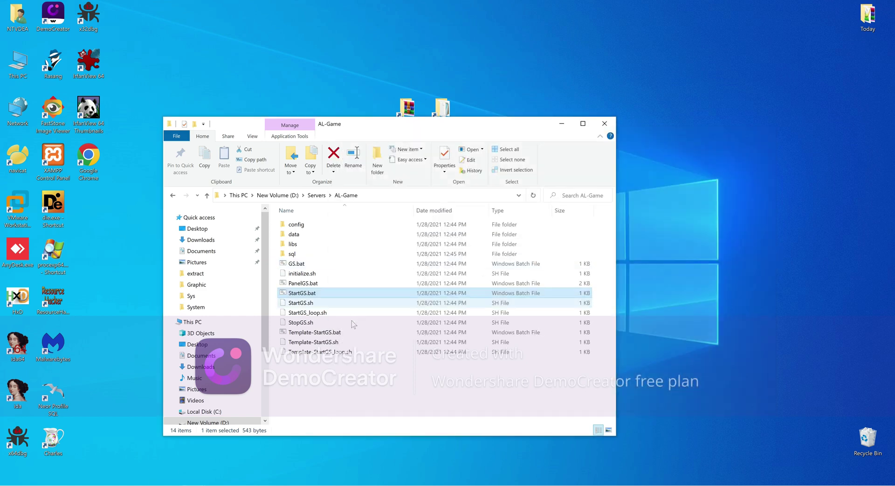
Overwrite the Production X2 line in PanelGS.bat with the -Xms1536m -Xmx1536m options and save
right_click(304, 285)
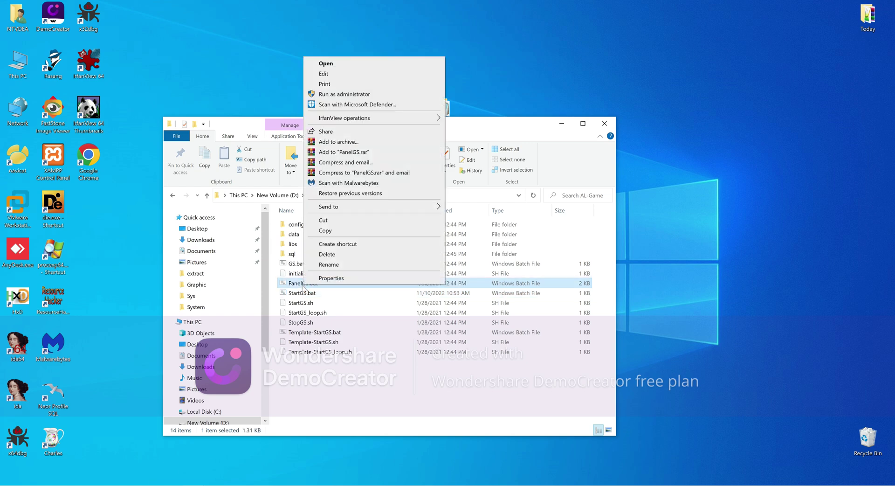
click(325, 74)
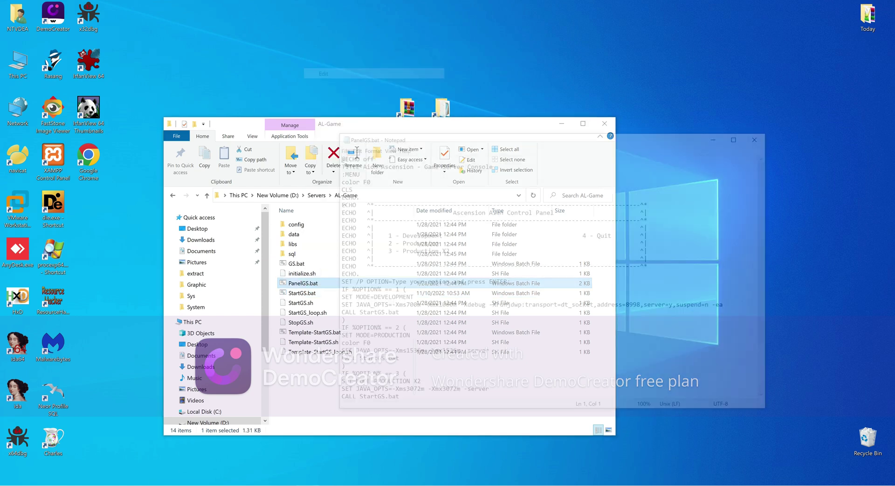
scroll(550, 280, down, 2)
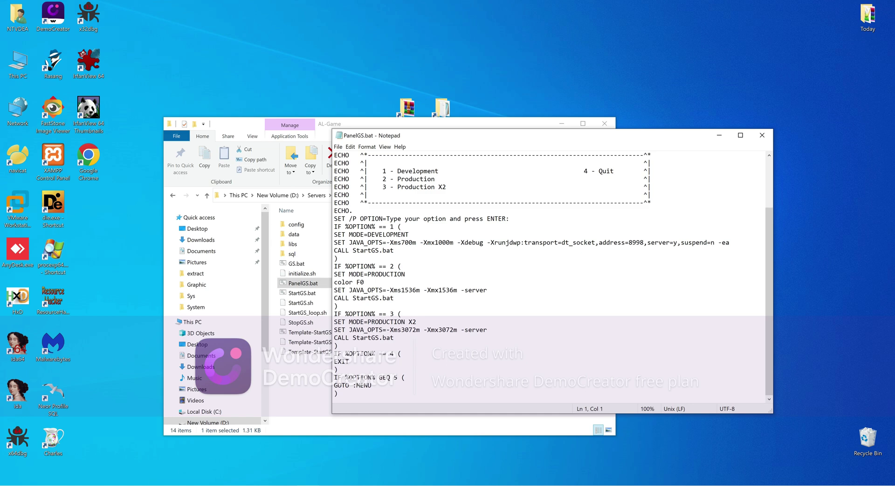
drag(487, 290, 334, 289)
key(ctrl+c)
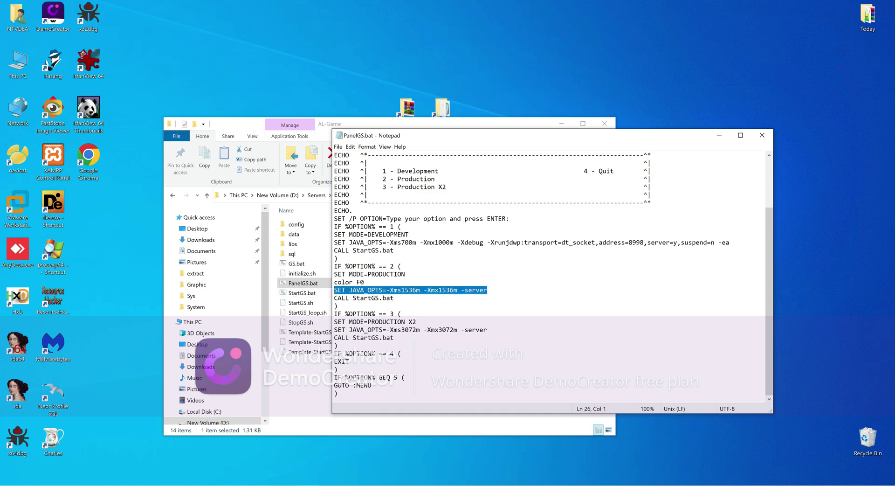
drag(487, 329, 332, 330)
key(ctrl+v)
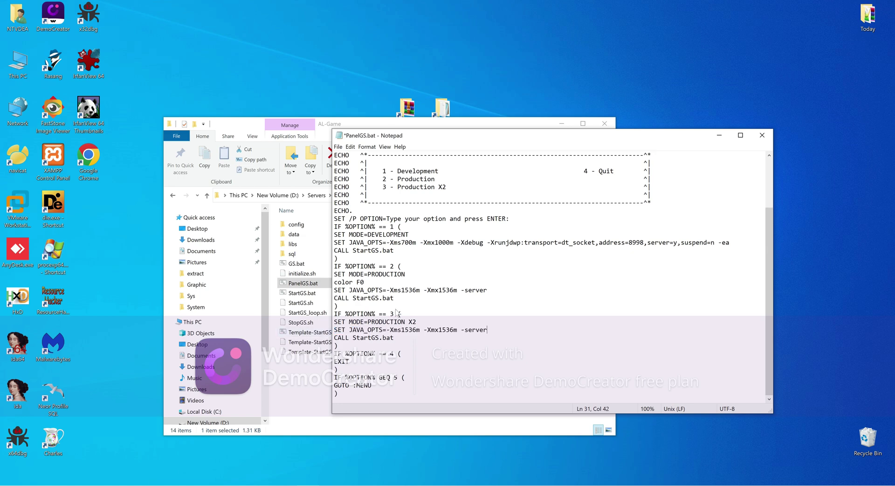
click(763, 135)
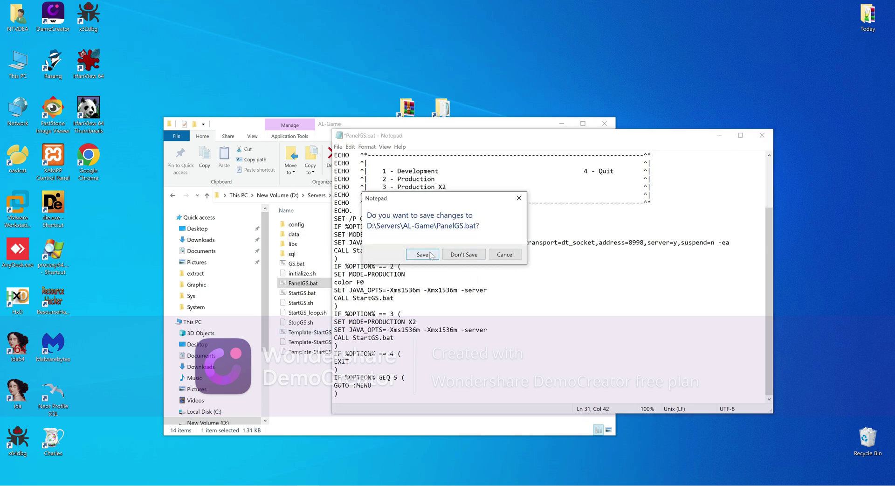
click(424, 254)
double_click(308, 293)
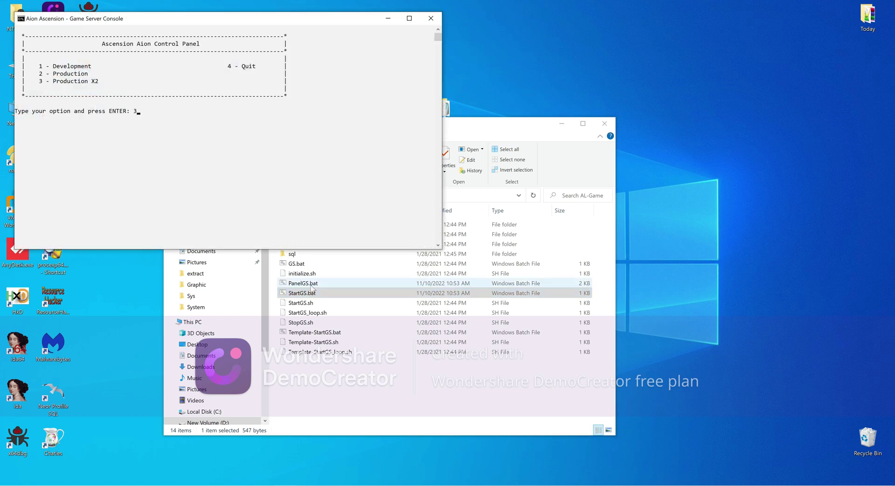
Start the game server in Production X2 mode, then bring up the Aion 2.7 NA folder
key(Return)
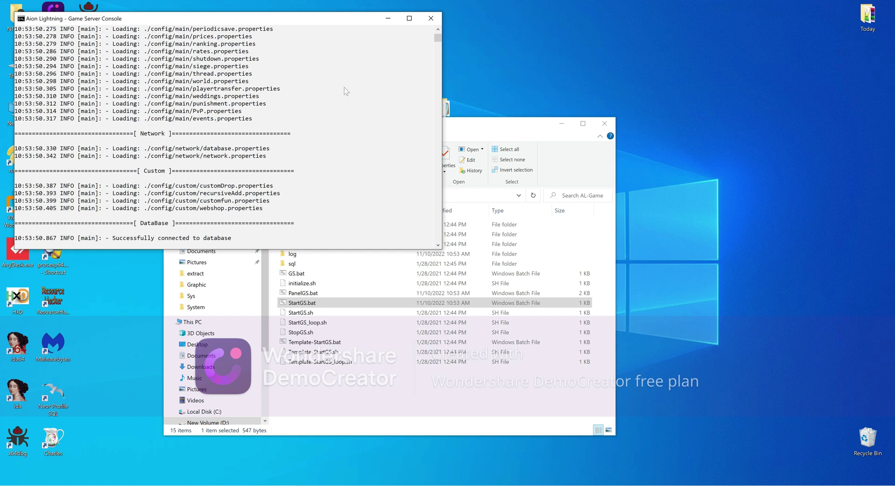
drag(275, 22, 598, 113)
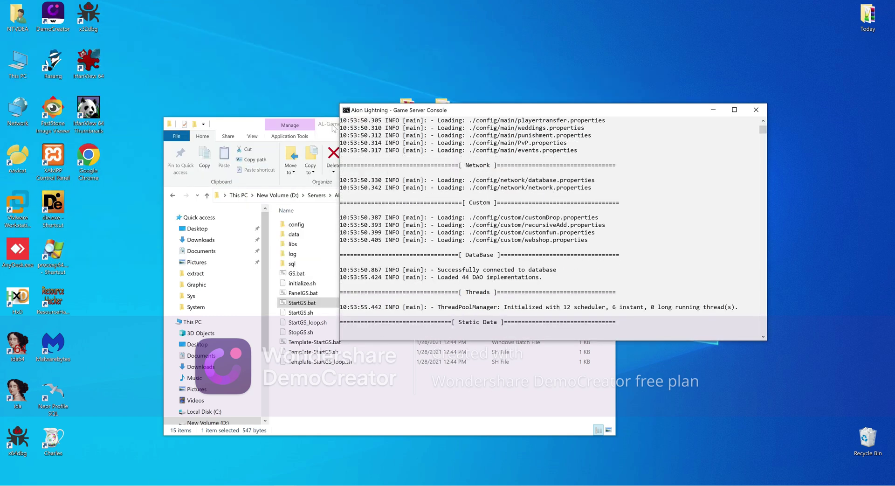
click(334, 128)
click(562, 124)
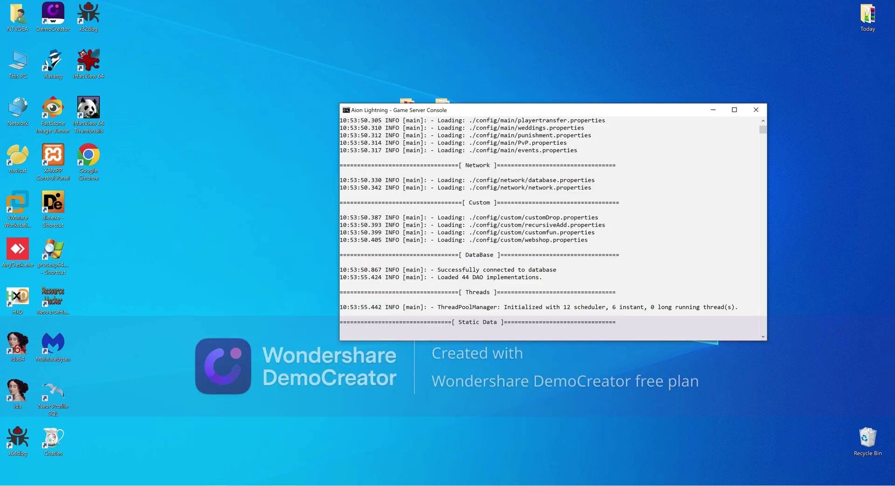
click(194, 485)
click(264, 460)
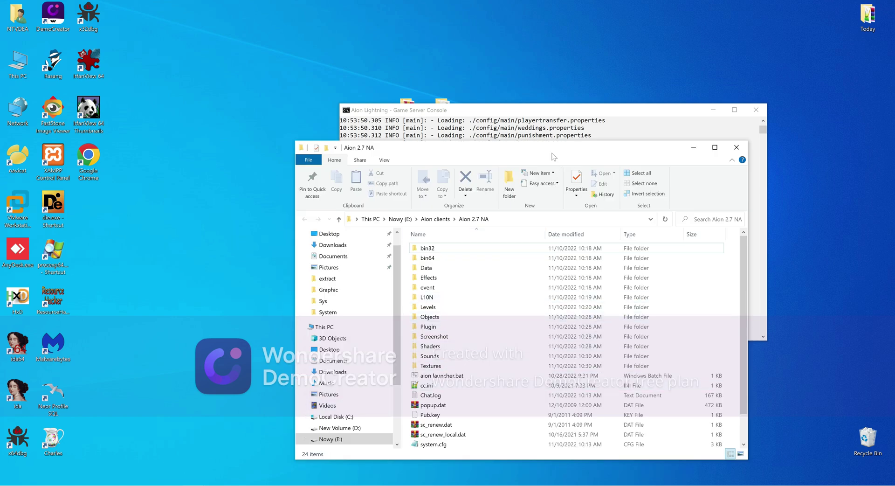
Arrange the folder and console side by side and confirm cc = "1" in cc.ini in Notepad++
drag(555, 150, 304, 124)
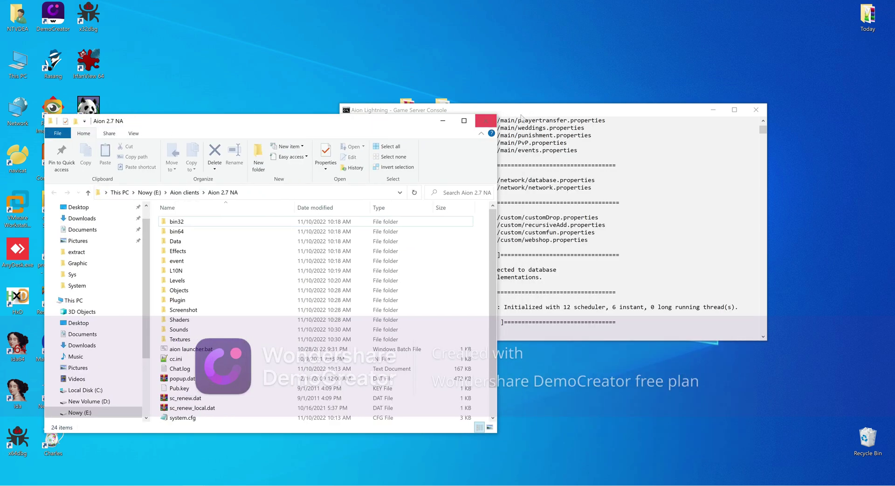
drag(521, 114, 604, 71)
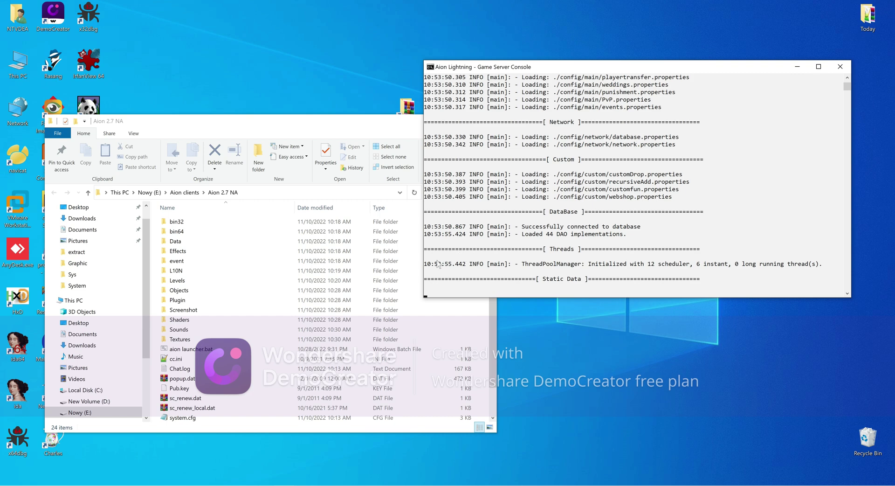
right_click(187, 349)
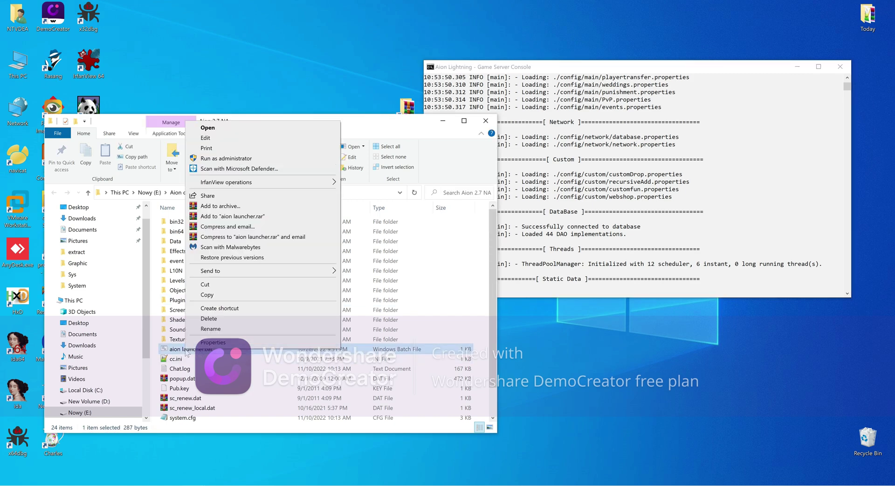
click(169, 360)
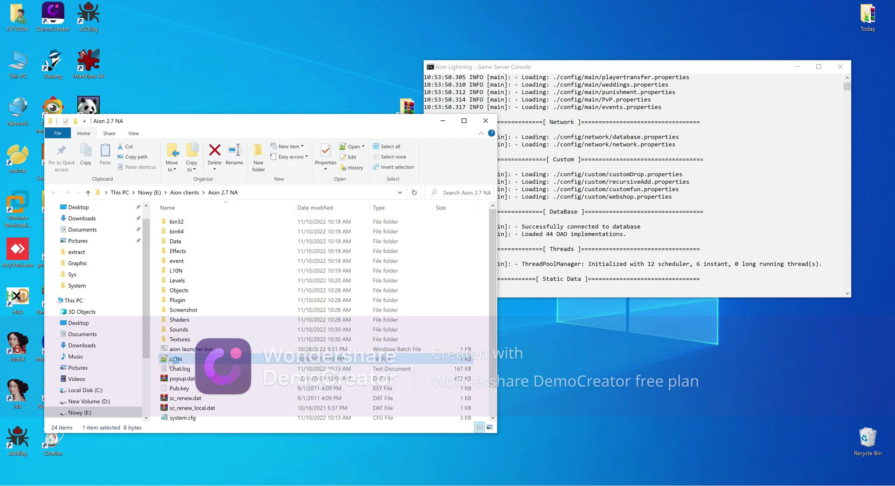
key(Return)
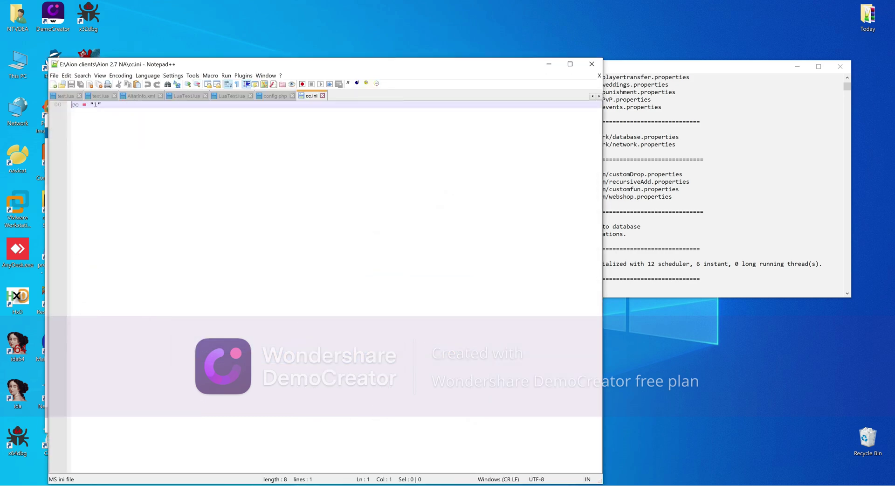
double_click(95, 104)
click(280, 97)
click(307, 100)
click(548, 64)
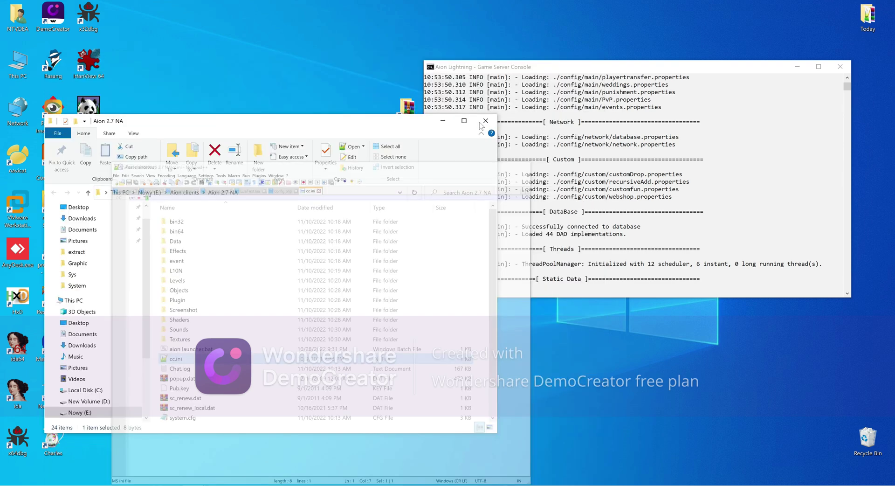
right_click(182, 349)
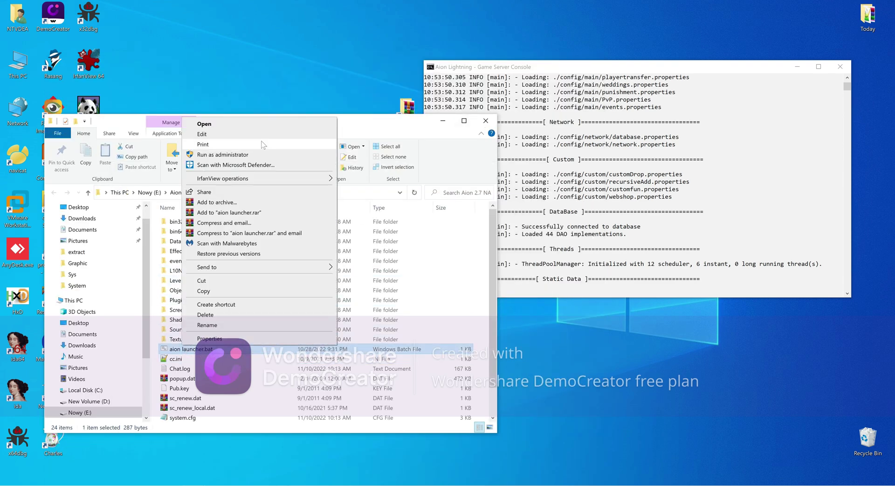
click(255, 140)
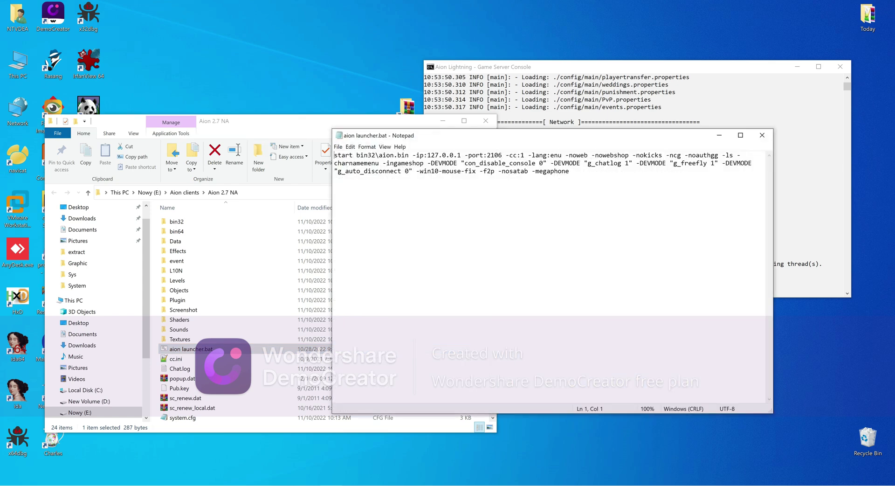
drag(470, 141, 232, 188)
double_click(283, 205)
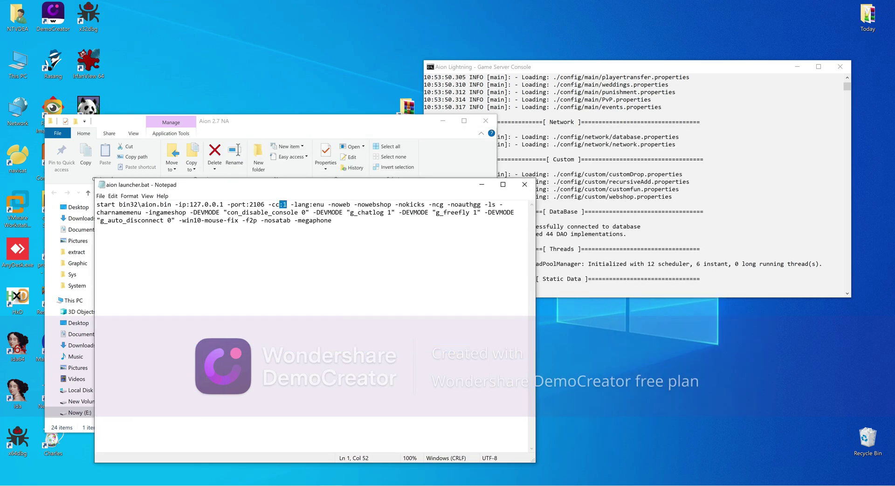
key(Right)
key(Right)
key(Right)
key(Right)
key(Right)
key(Right)
key(Right)
key(Right)
key(Right)
key(shift+Right)
key(Left)
key(Left)
key(Left)
key(Left)
key(Left)
key(Left)
key(Left)
key(Left)
key(Left)
key(Left)
key(Left)
key(Left)
key(Left)
key(Left)
key(Left)
key(Left)
key(Left)
key(Left)
key(Left)
key(Left)
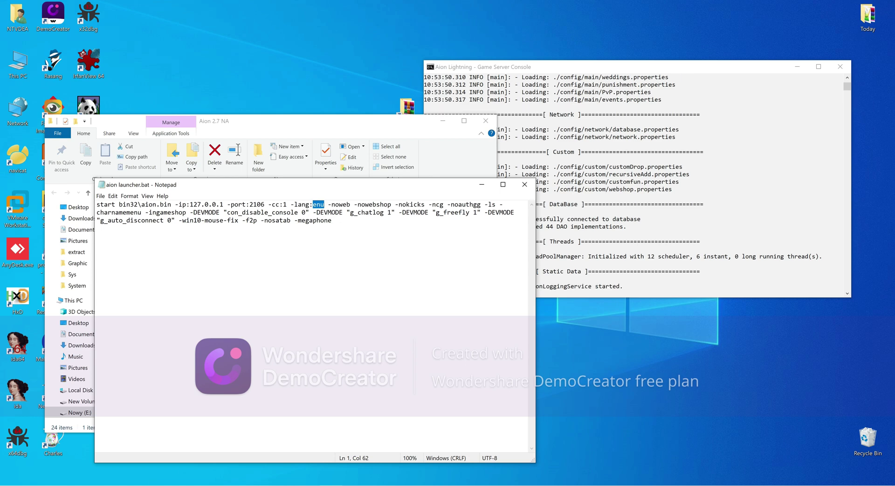
key(shift+Left)
key(shift+Left)
key(shift+Left)
key(shift+Left)
key(shift+Left)
key(shift+Left)
key(shift+Left)
key(shift+Left)
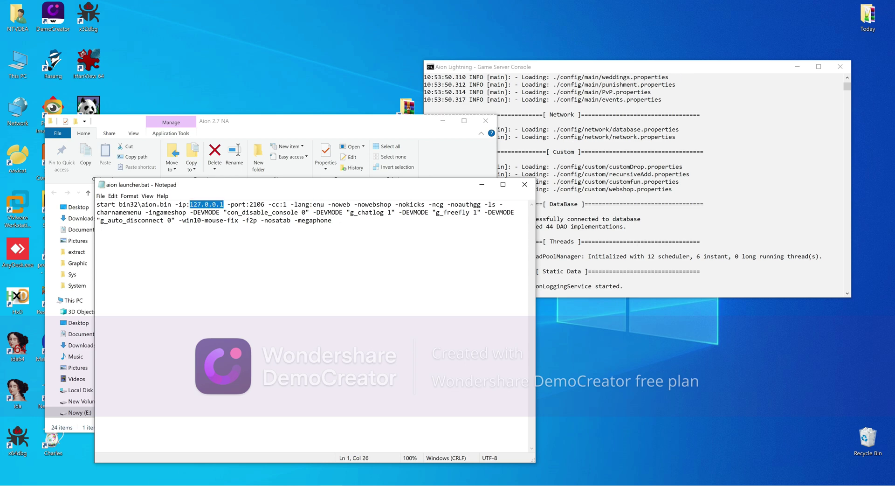
drag(179, 220, 242, 220)
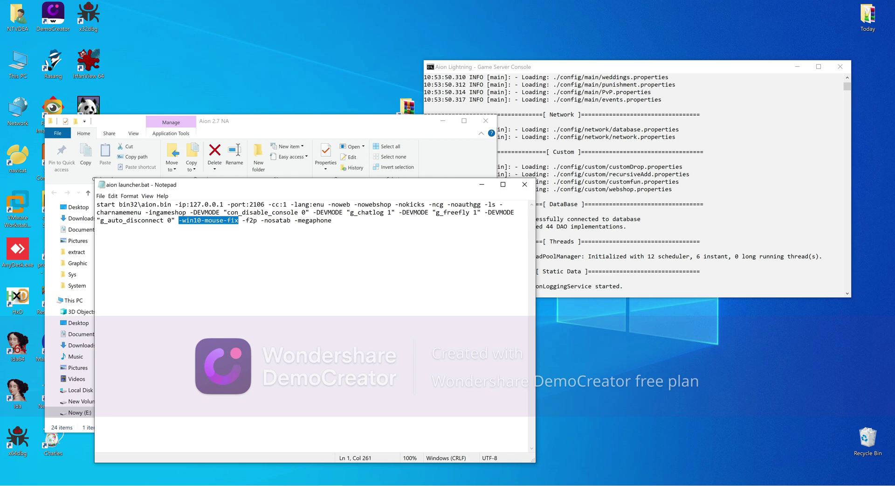
click(524, 184)
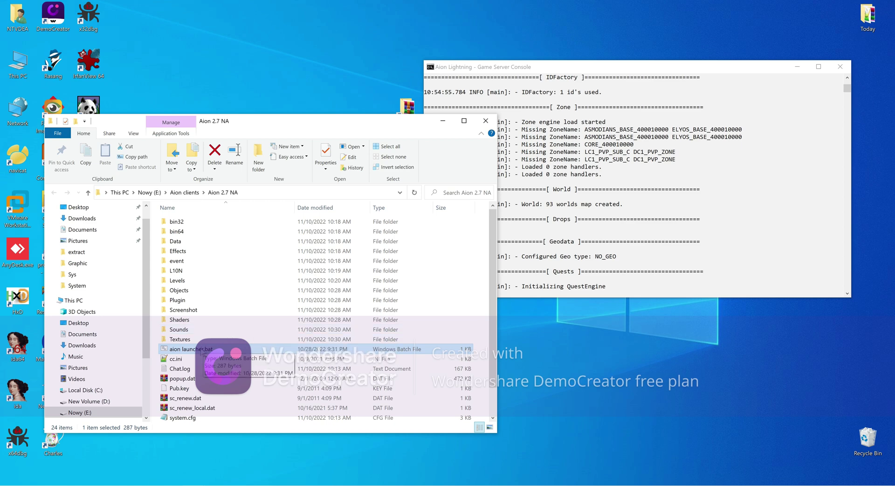
Run aion launcher.bat to show the Aion splash, then narrow and move the server console right
double_click(208, 349)
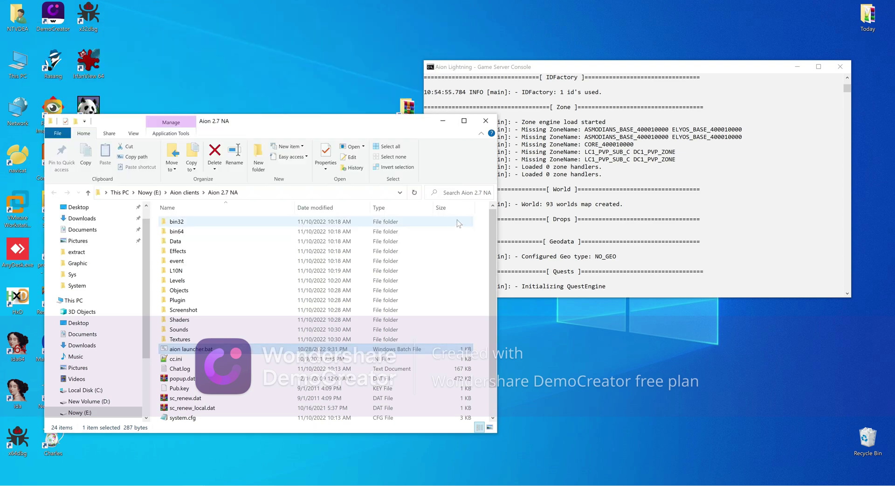
click(443, 120)
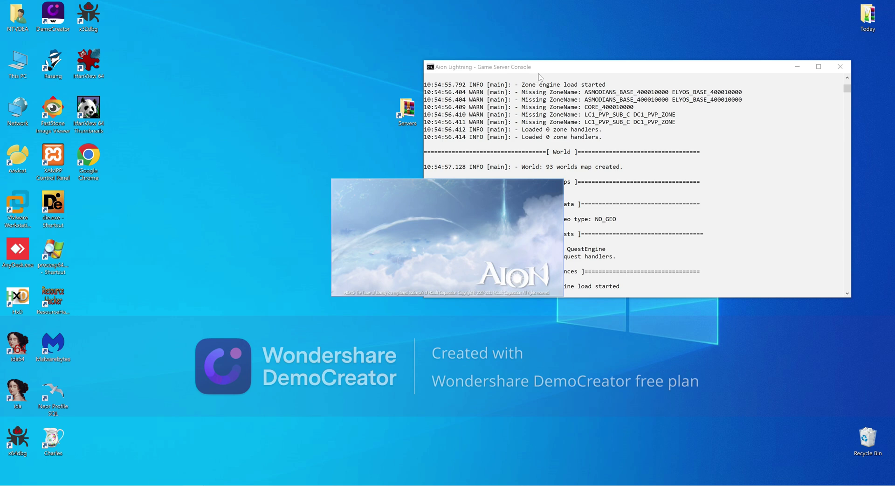
drag(542, 71, 606, 83)
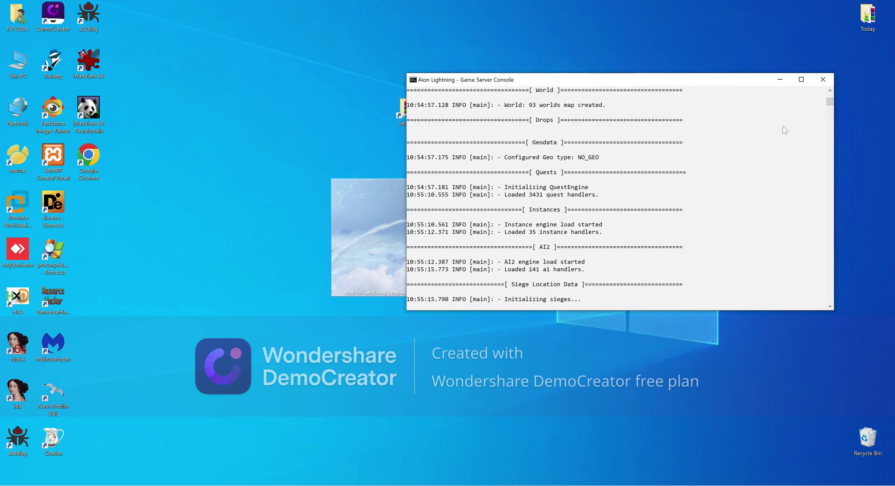
drag(834, 146, 759, 149)
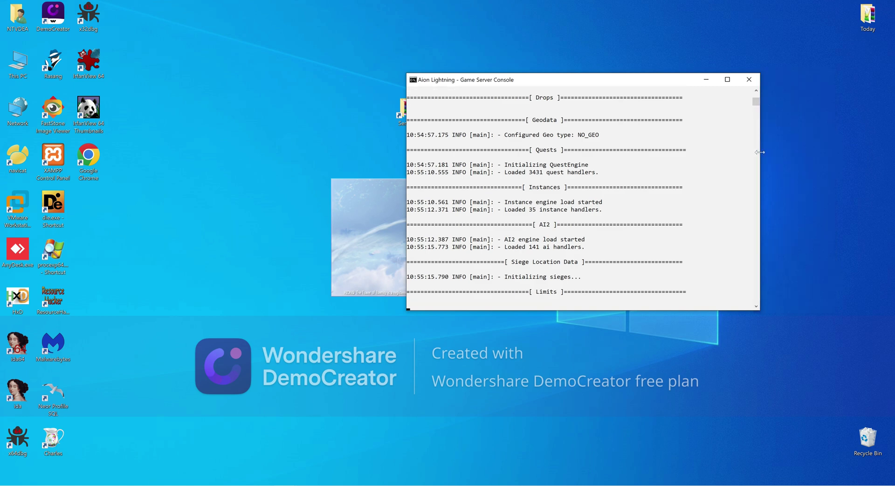
drag(608, 83, 707, 60)
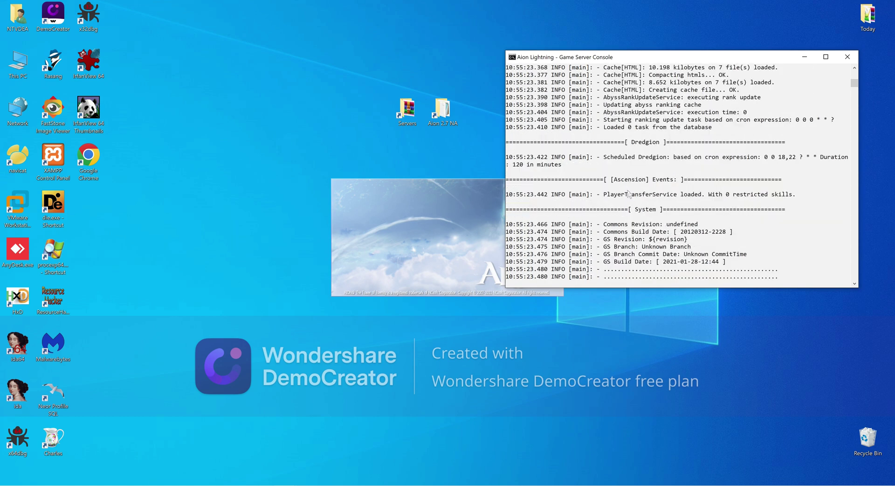
Permanently delete the 7 items in the Recycle Bin, then minimize the Game Server Console
right_click(876, 437)
click(863, 378)
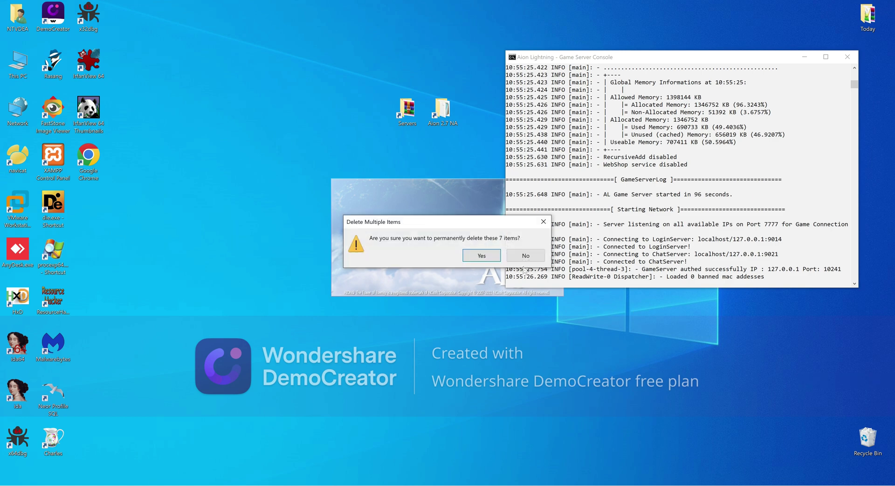
click(492, 260)
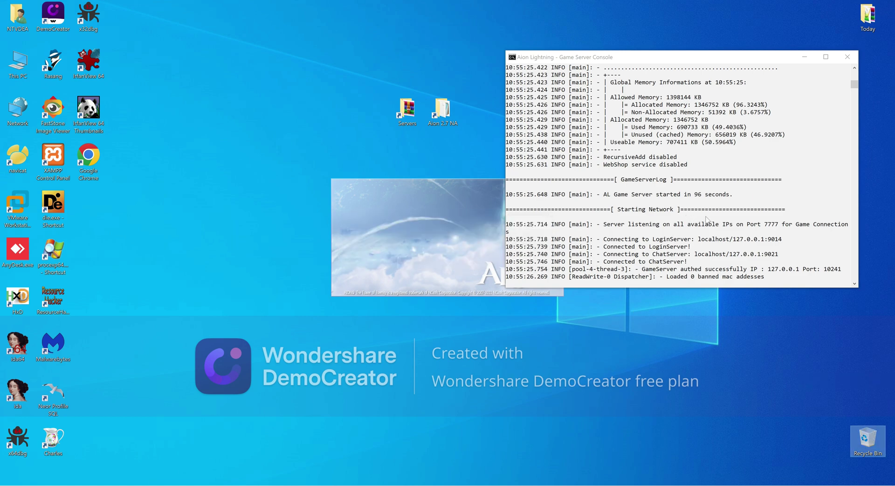
click(804, 56)
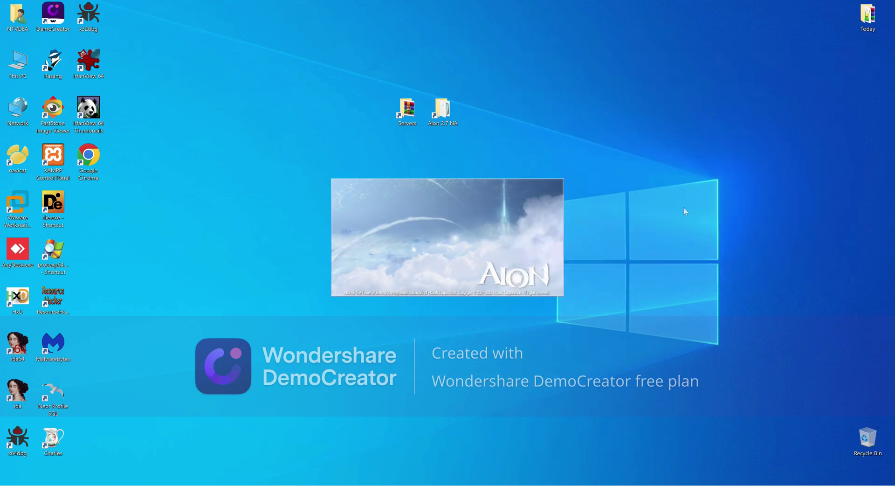